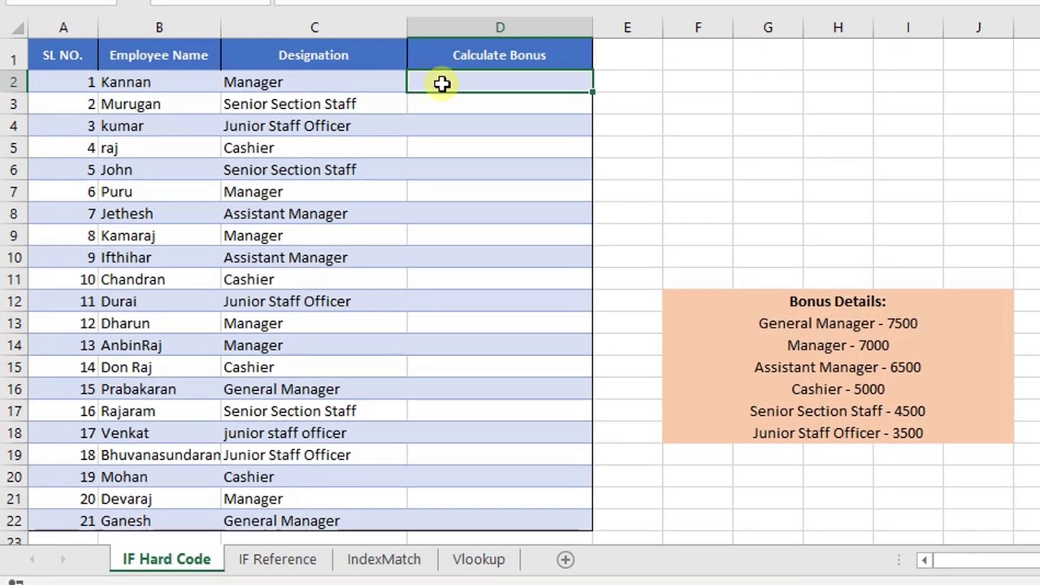
Step: Review the column C designations against the empty Calculate Bonus cells in column D
left_click(501, 55)
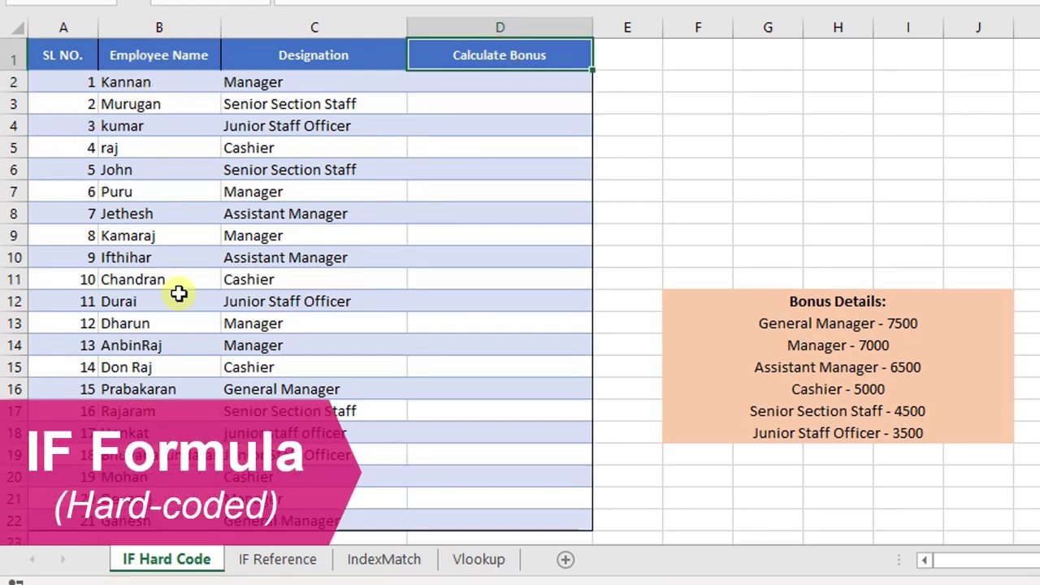
mouse_move(310, 79)
left_mouse_down()
mouse_move(285, 329)
mouse_move(293, 452)
left_mouse_up()
left_click(276, 101)
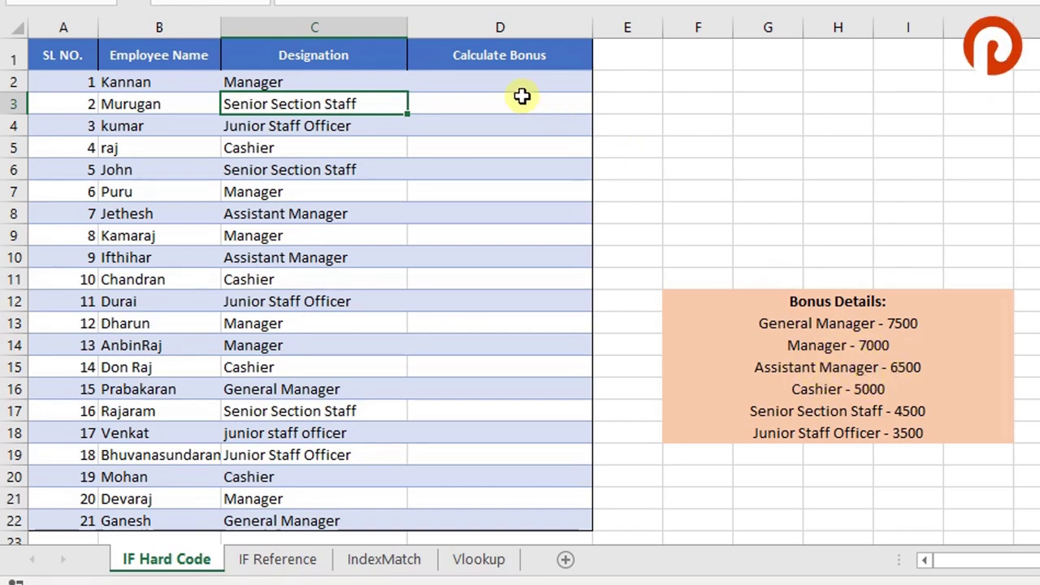
left_click_drag(521, 84, 534, 328)
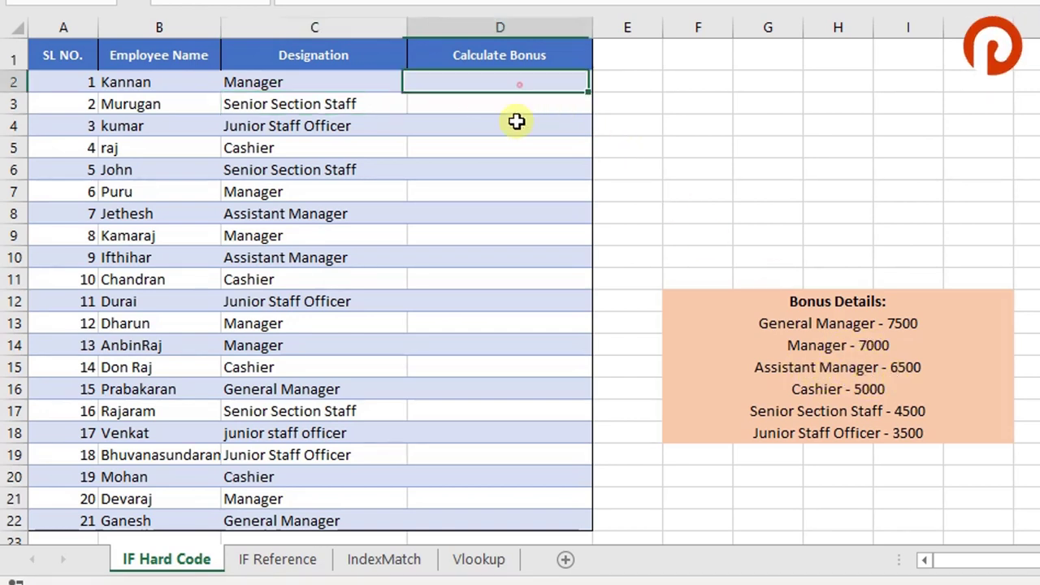
left_click(296, 86)
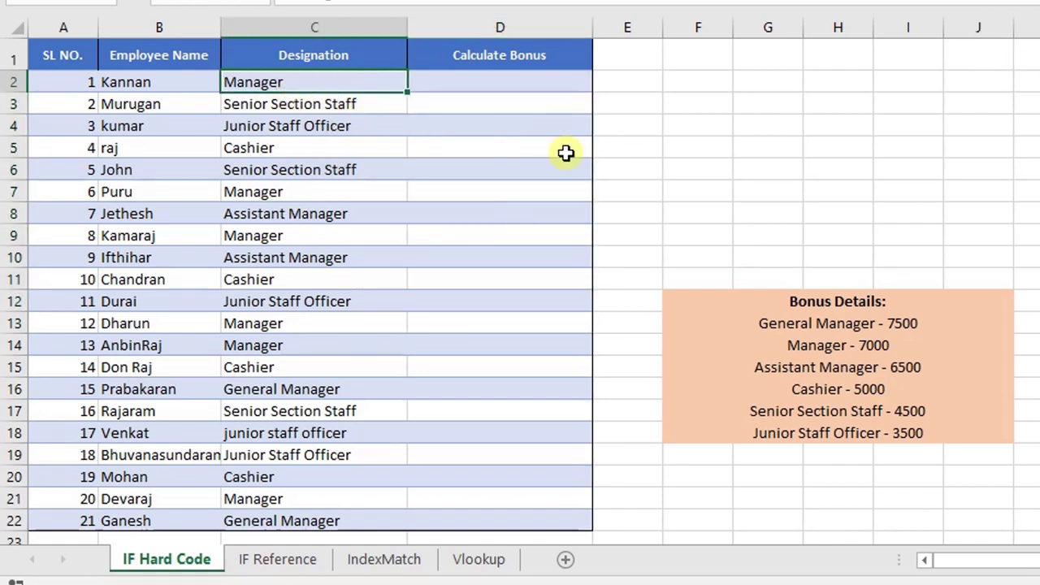
left_click(499, 87)
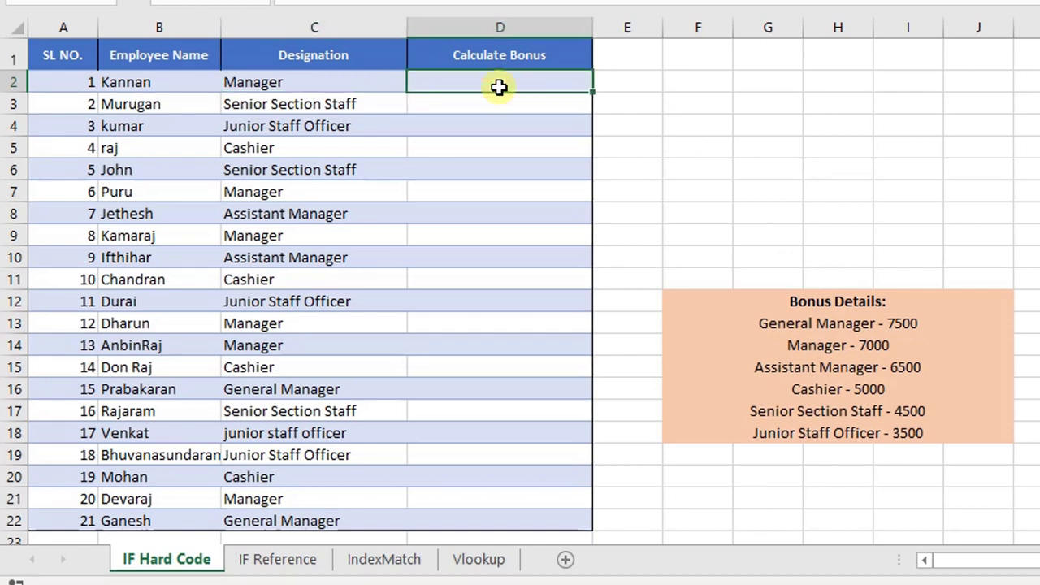
left_click(260, 110)
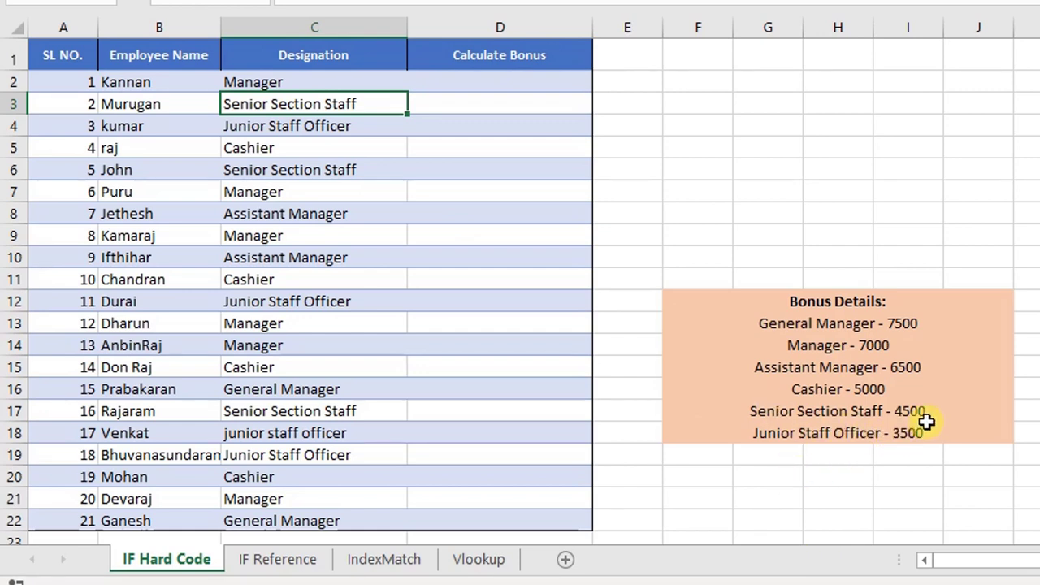
left_click(479, 101)
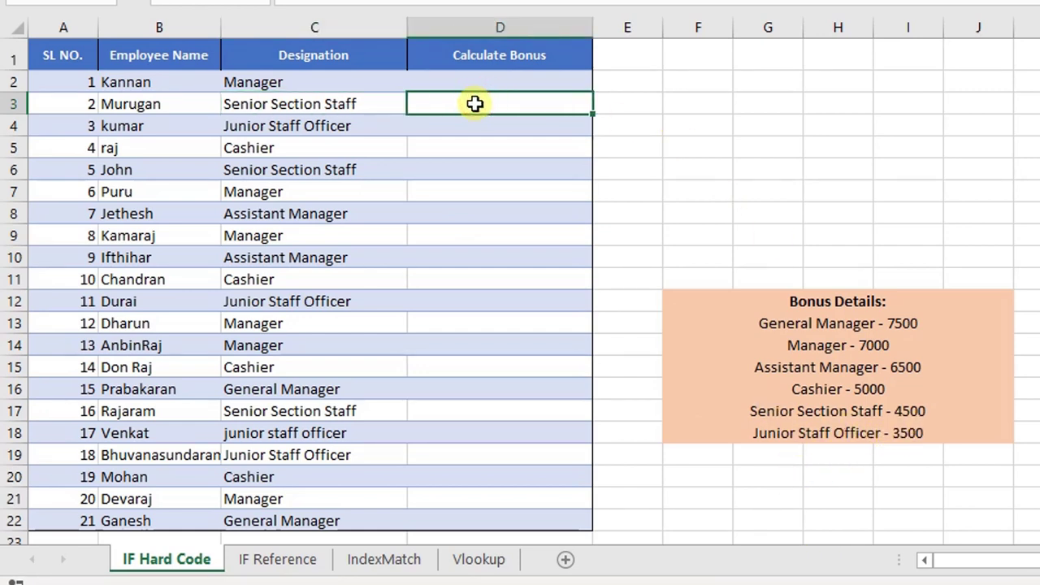
left_click(337, 109)
left_click(297, 175)
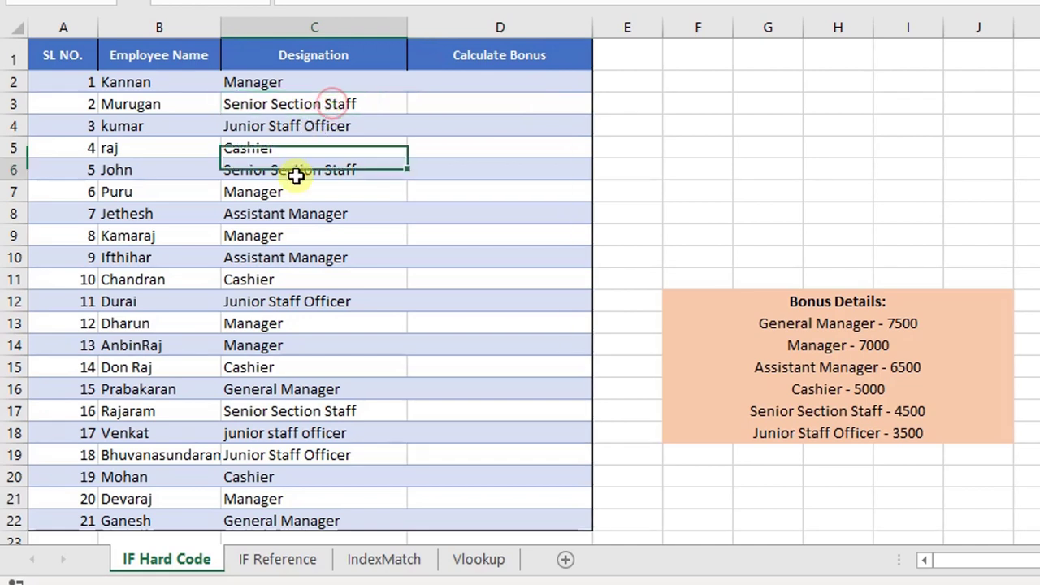
left_click(288, 276)
left_click(290, 301)
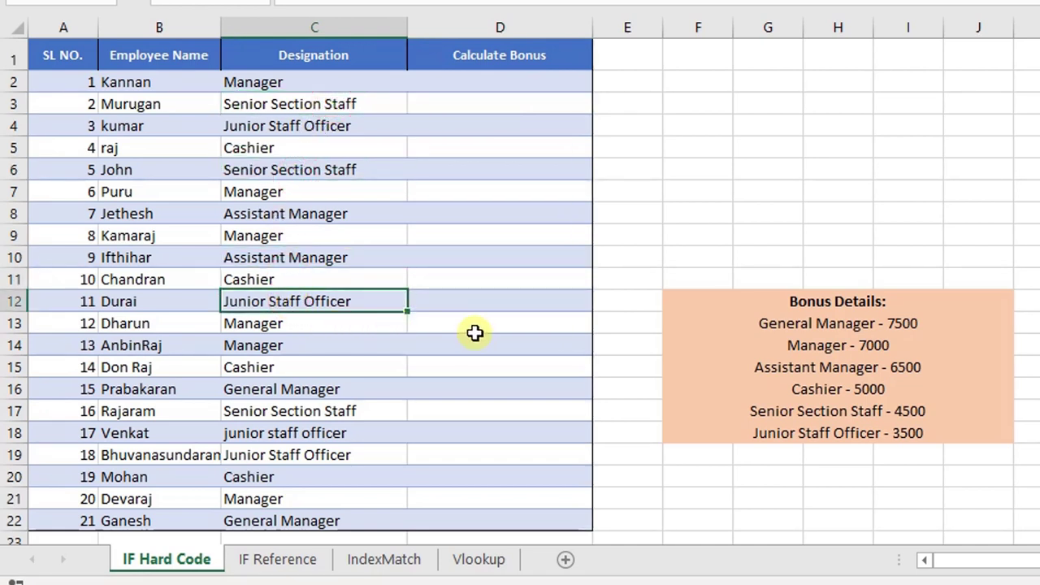
left_click(484, 300)
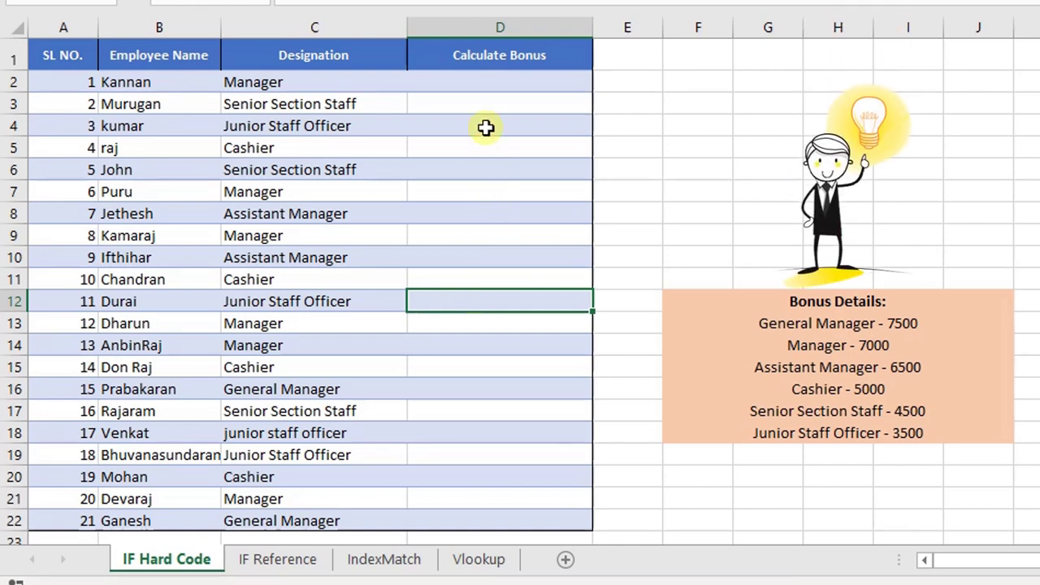
Step: In D2 enter =IF(C2="Manager",7000,"") so the Manager row shows 7000
left_click(484, 84)
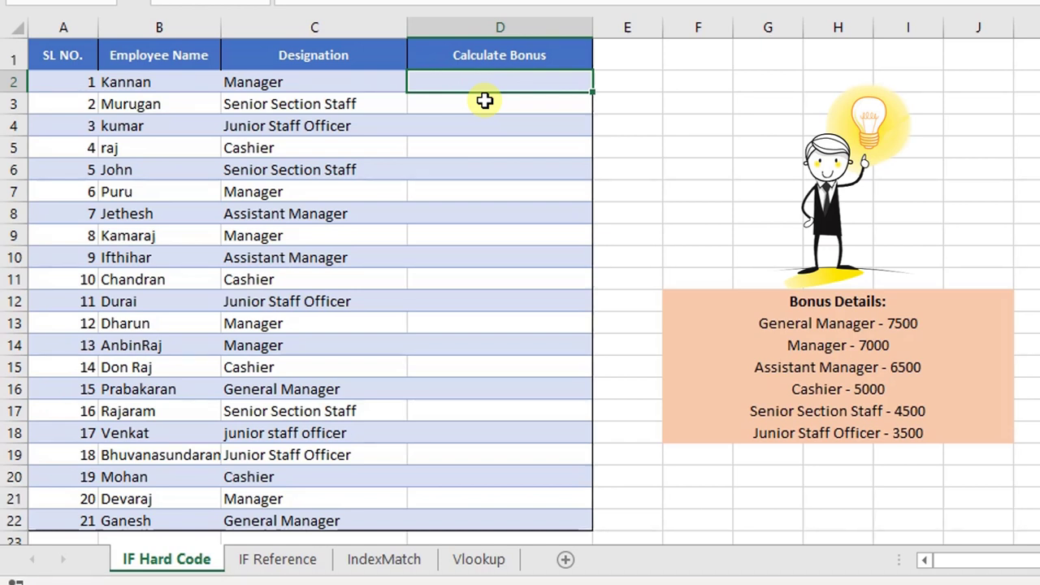
type("=")
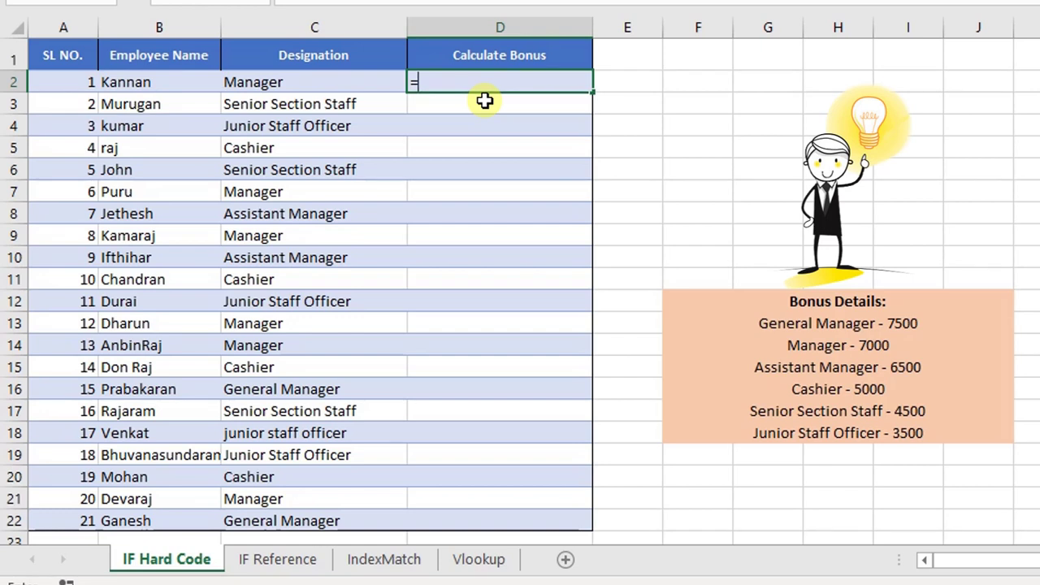
type("IF(")
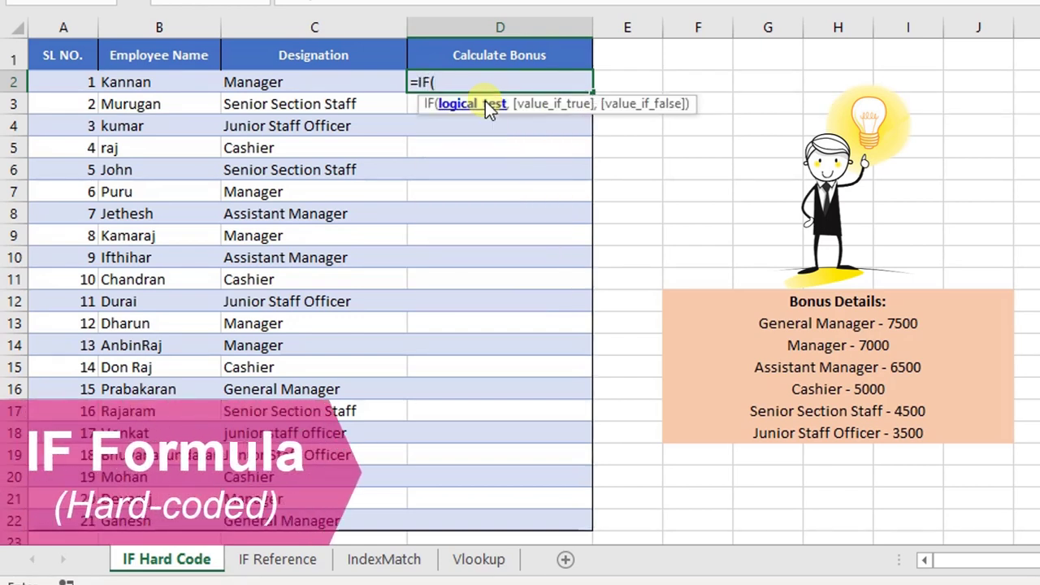
left_click(336, 79)
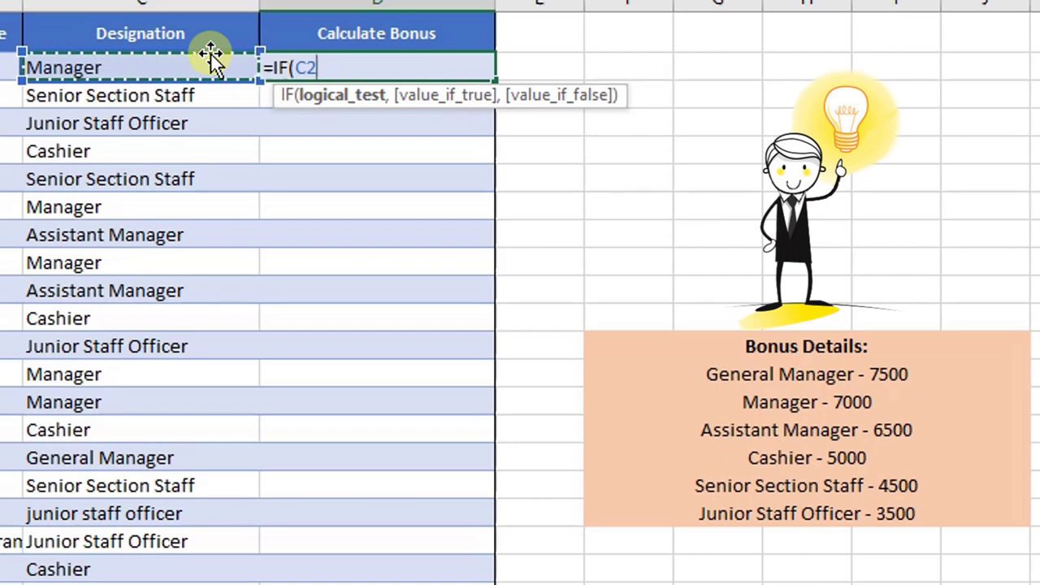
type("=\"Man")
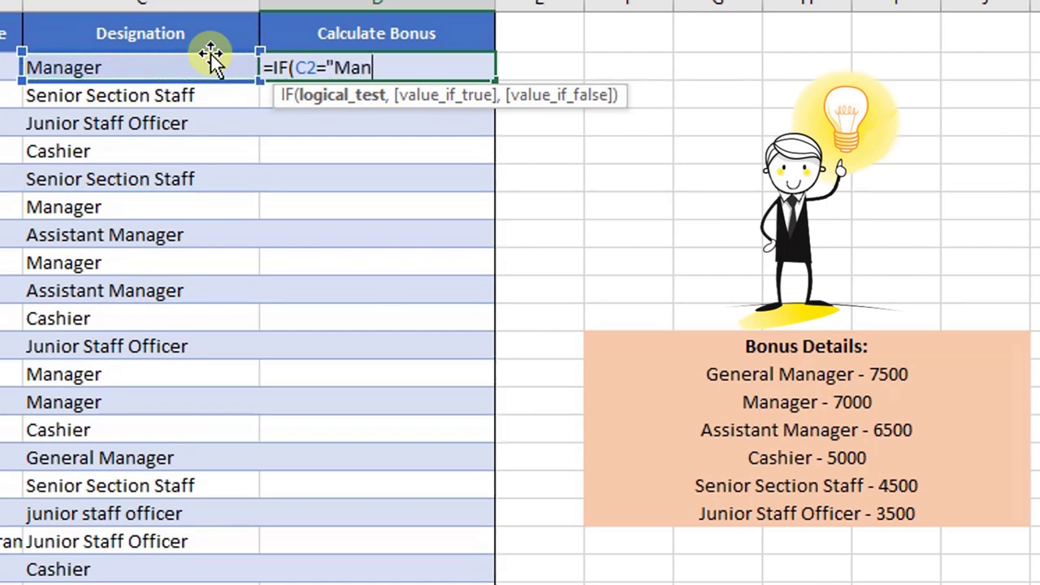
type("ager\"")
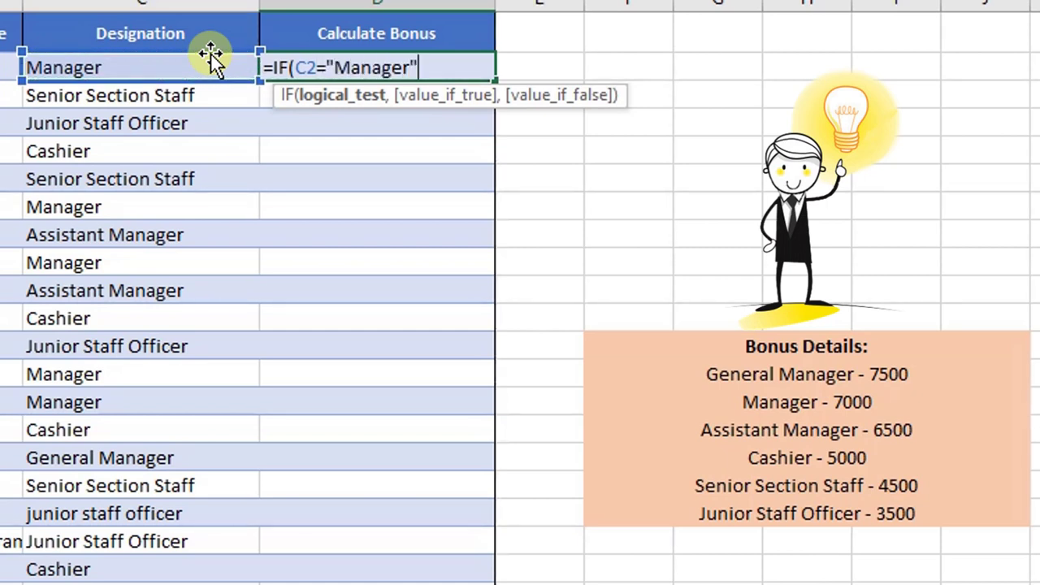
type(",")
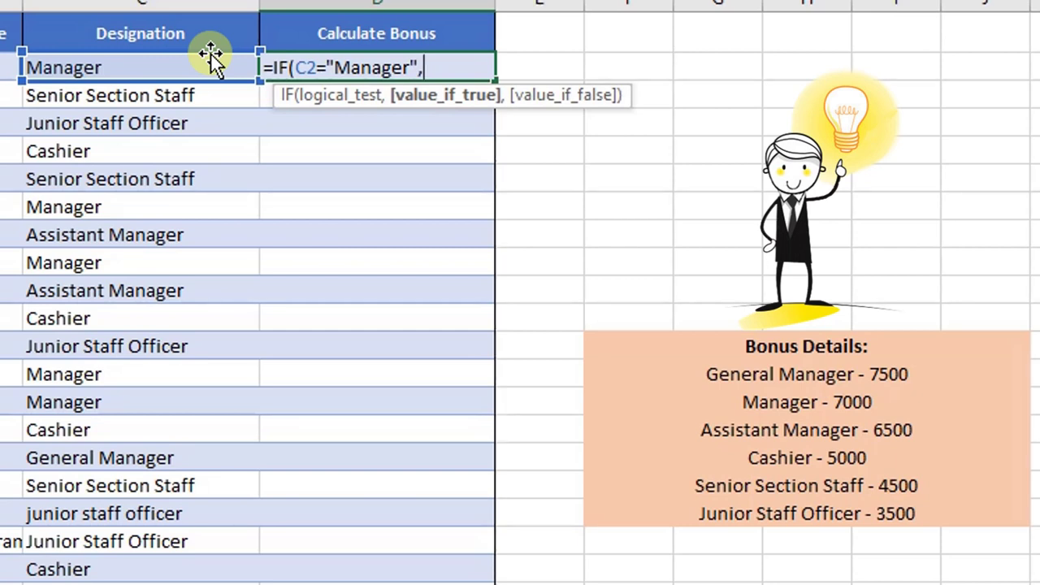
type("7000")
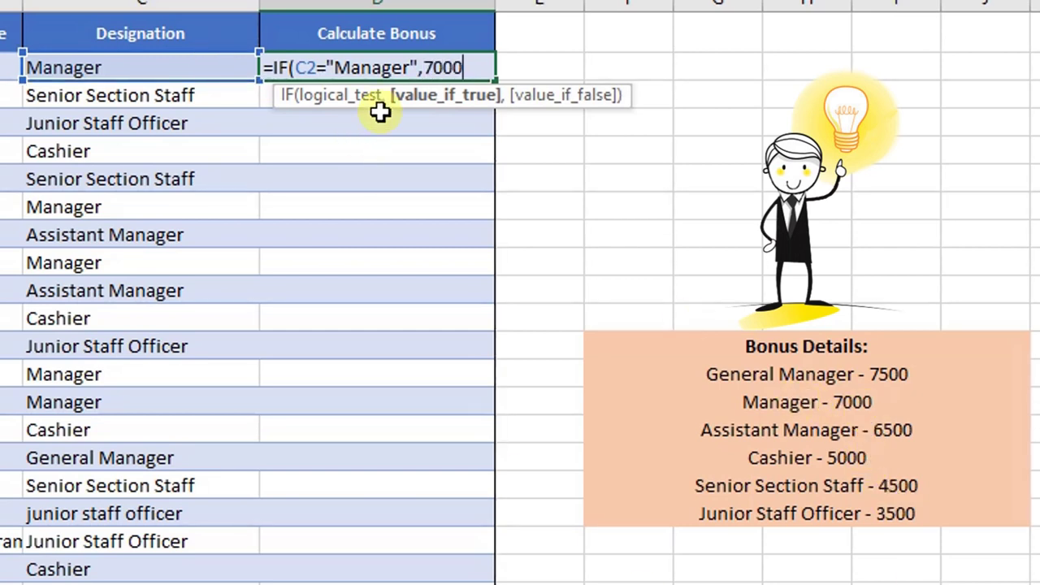
type(",")
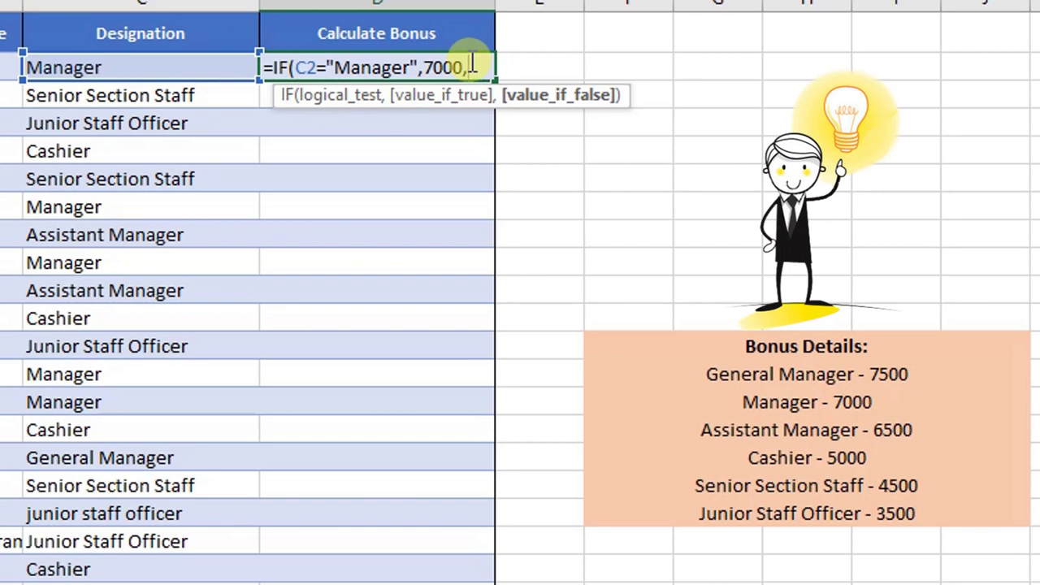
key("Return")
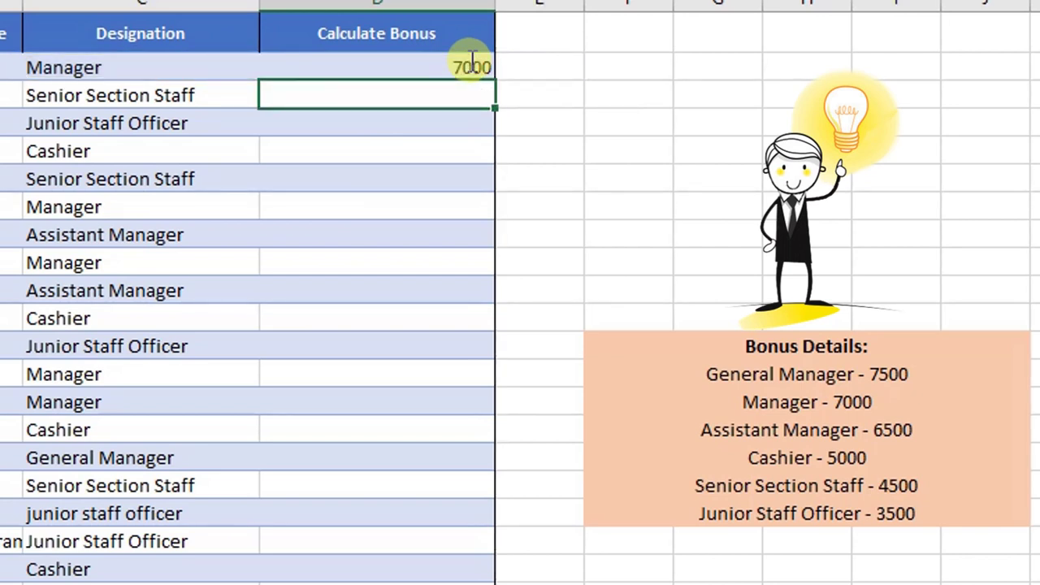
Step: Reopen D2's IF formula for editing in the formula bar
left_click(470, 63)
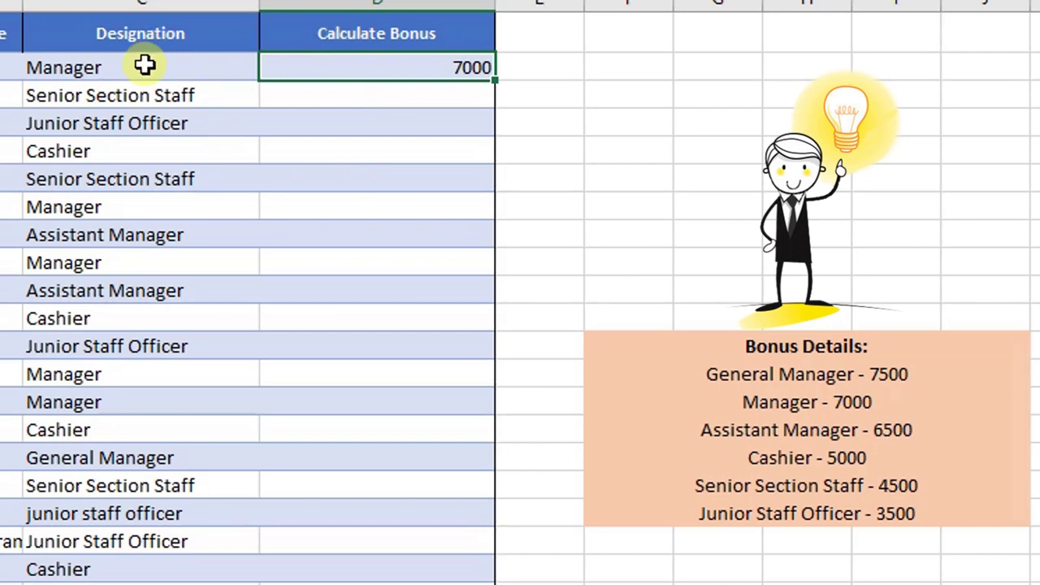
left_click(331, 67)
double_click(332, 67)
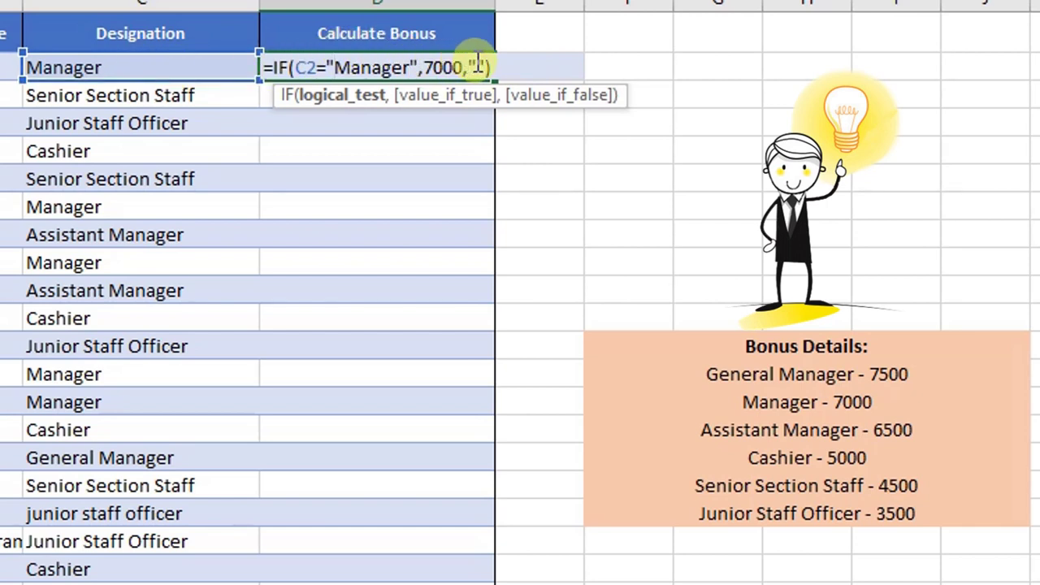
Step: Replace the blank result with a nested IF giving General Manager 7500
left_click(478, 65)
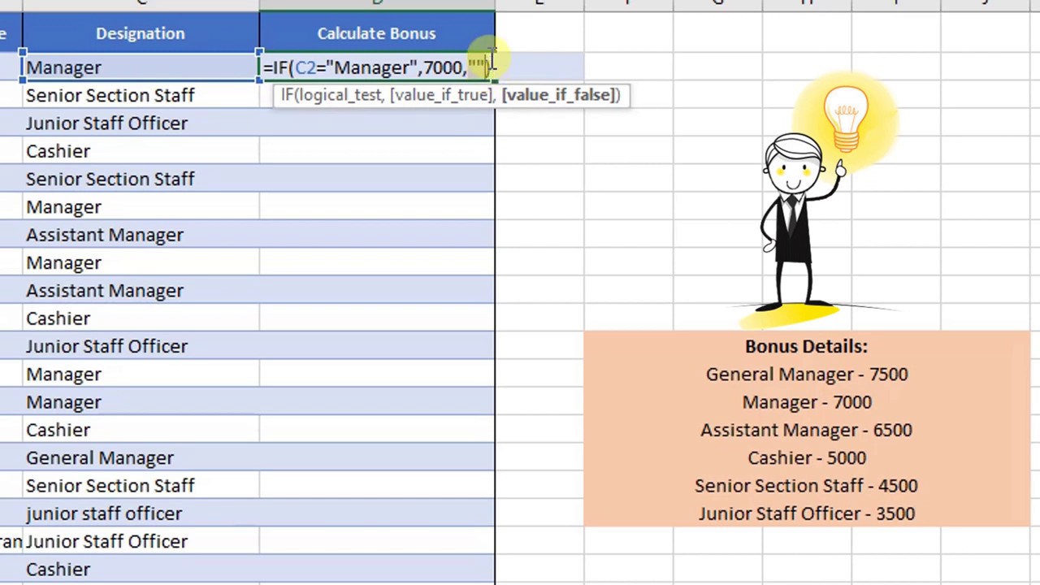
type("if")
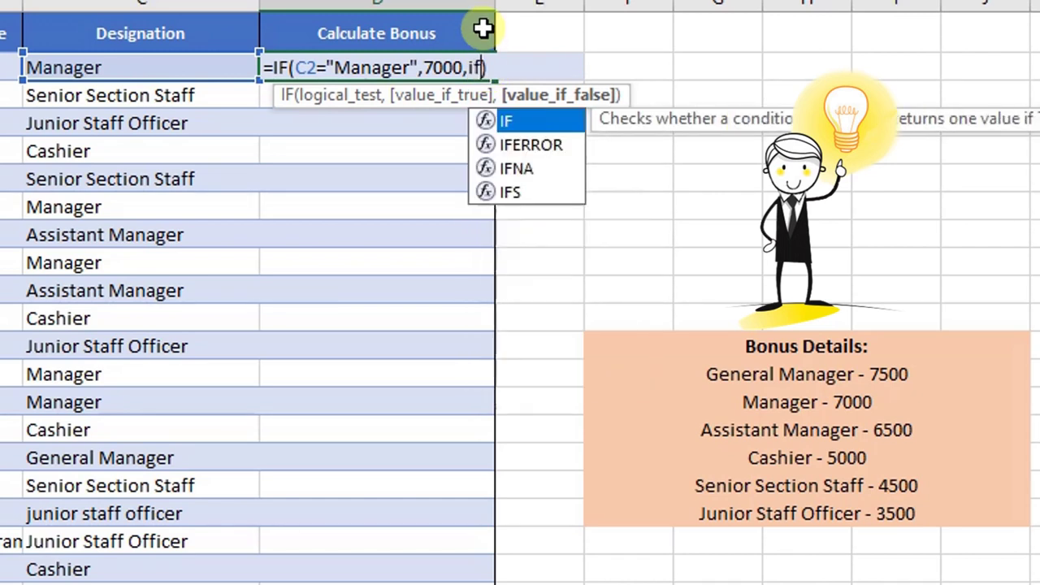
type("(")
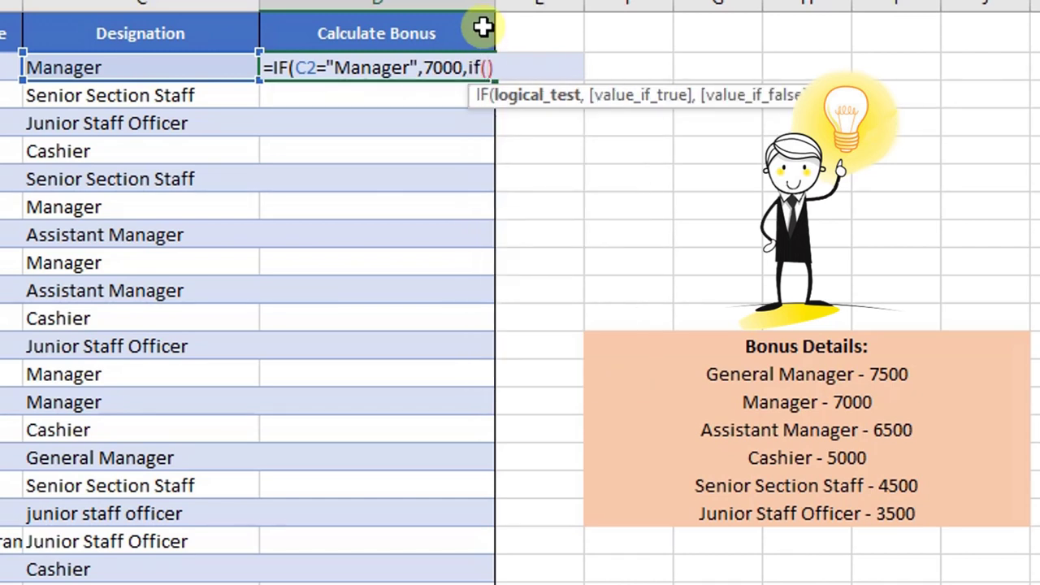
type(")")
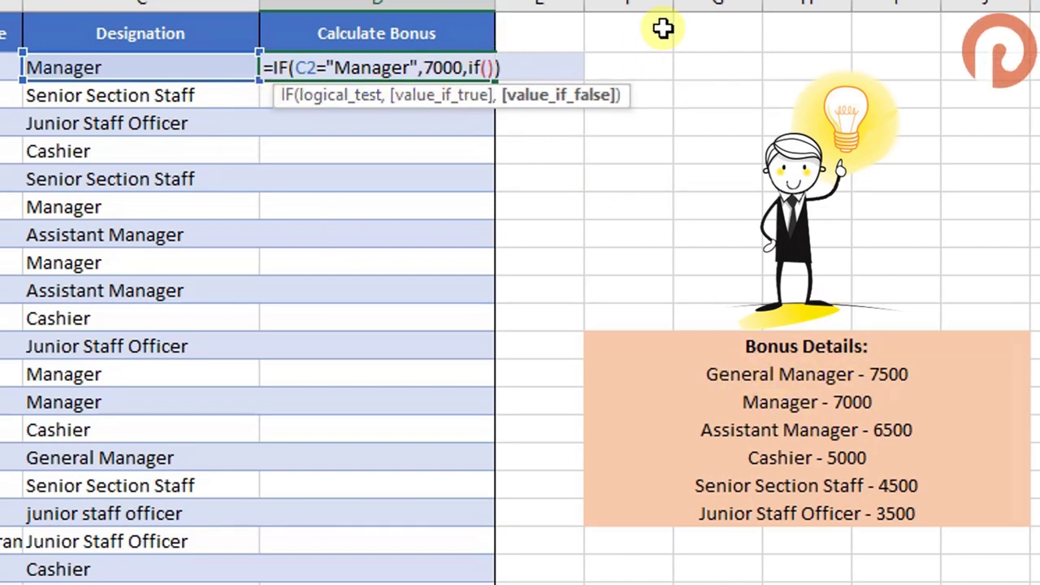
type("c2")
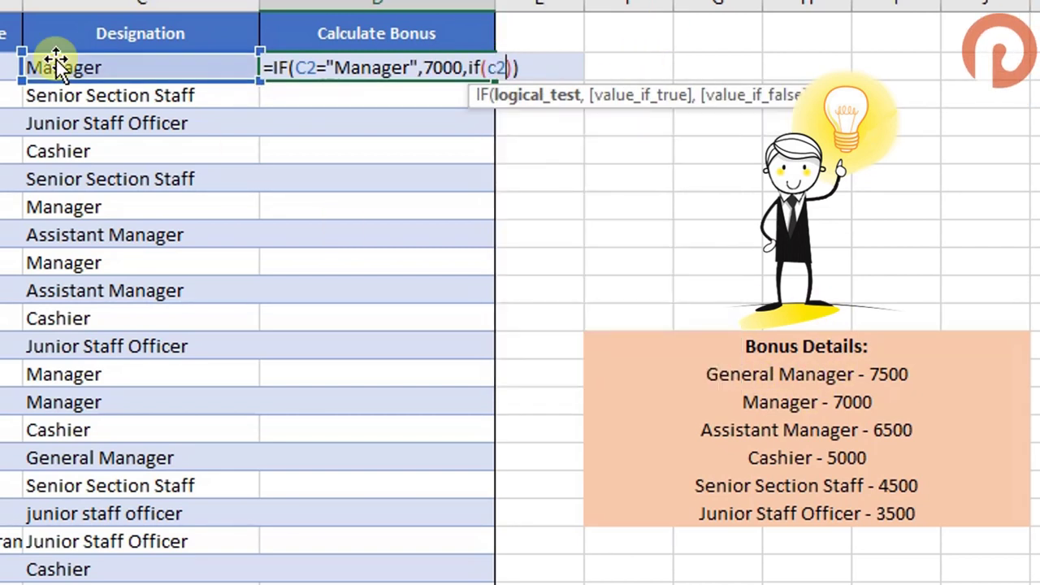
type("=")
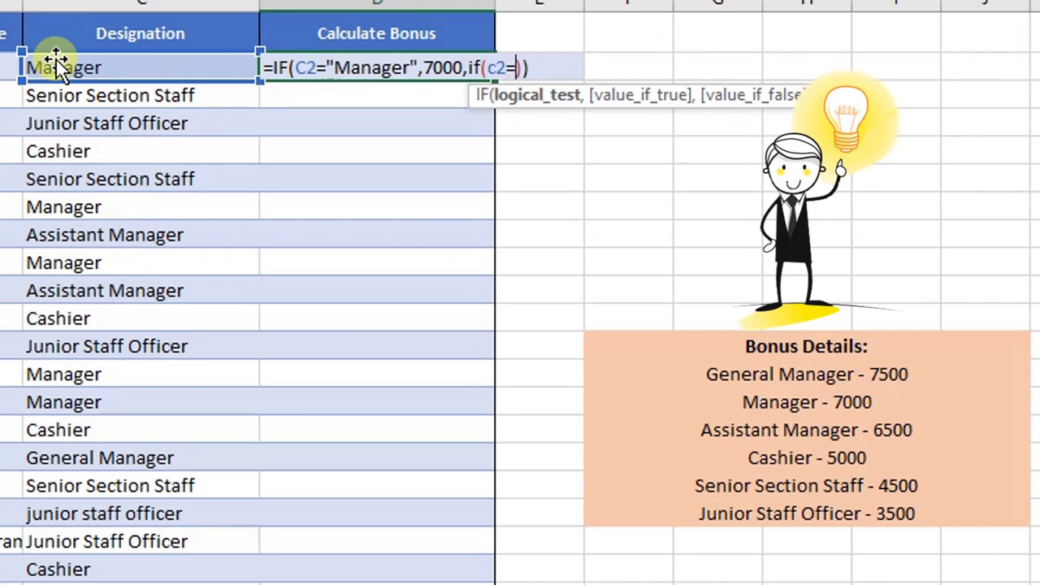
type("\"Gene")
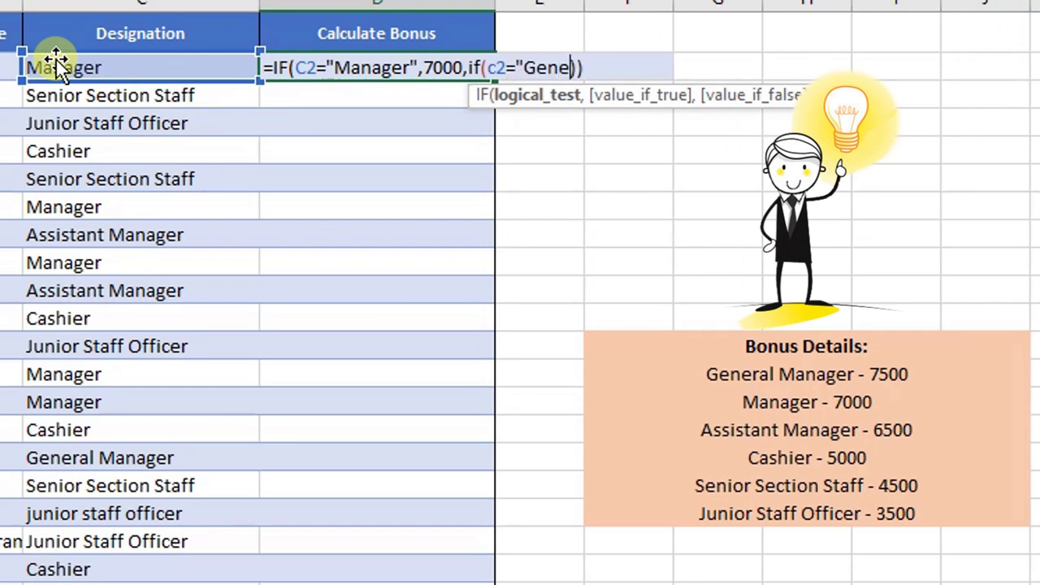
type("ral Manager")
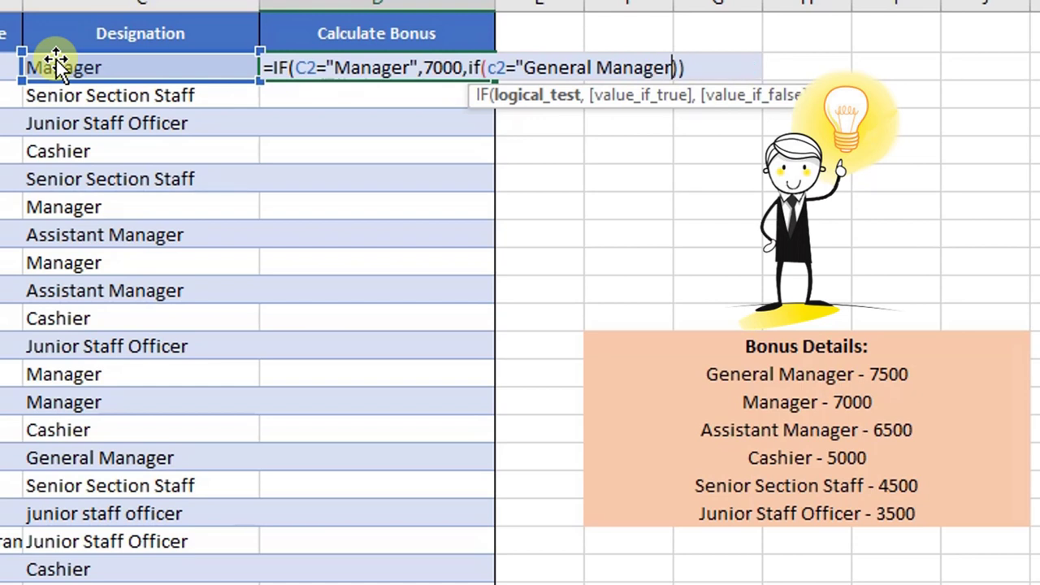
type("\",")
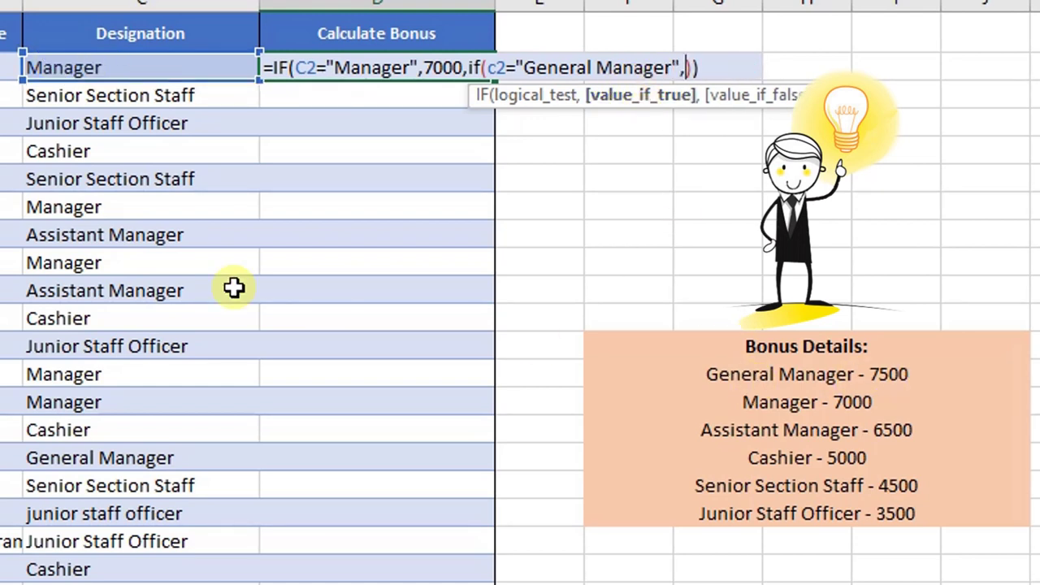
type("7500")
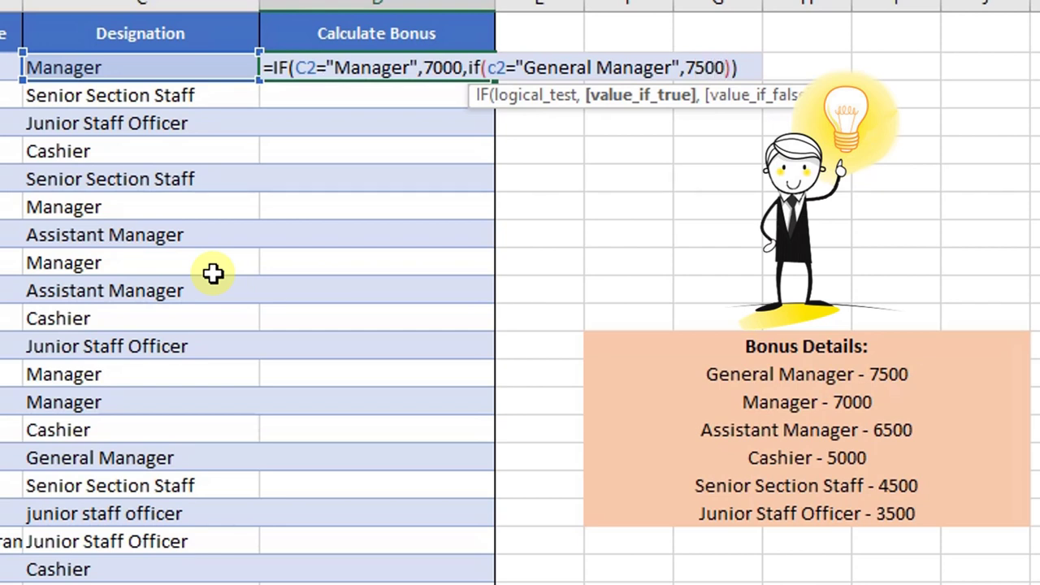
type(",")
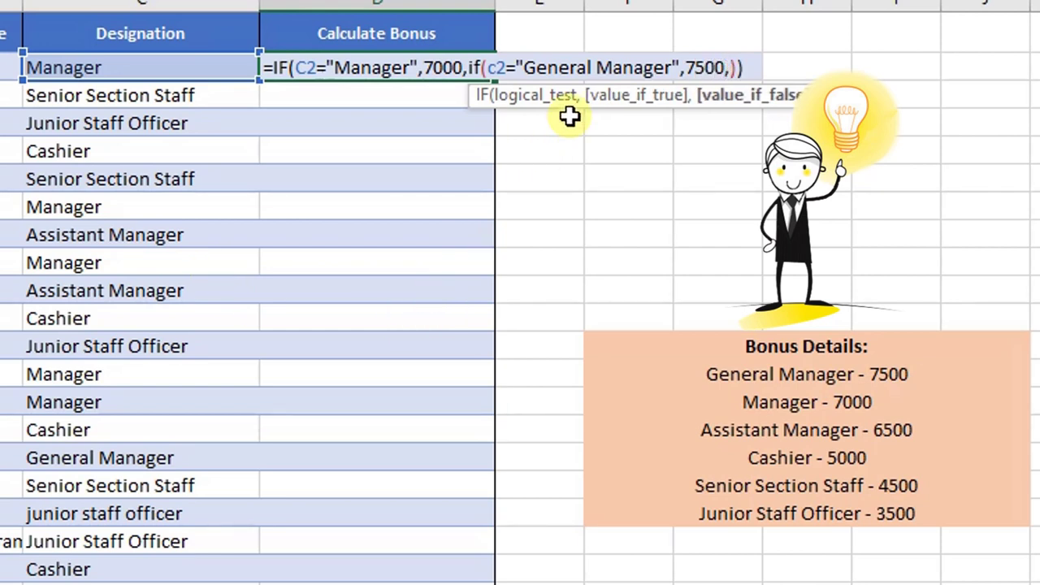
type("\"\"")
key("Return")
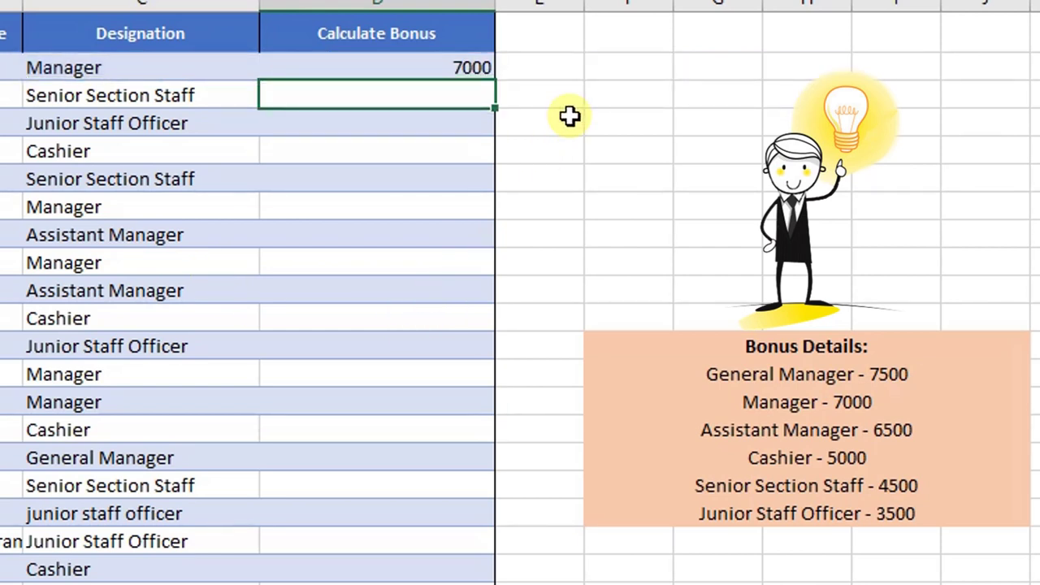
Step: Nest another IF giving Assistant Manager 6500, else blank, and reopen the formula
double_click(444, 70)
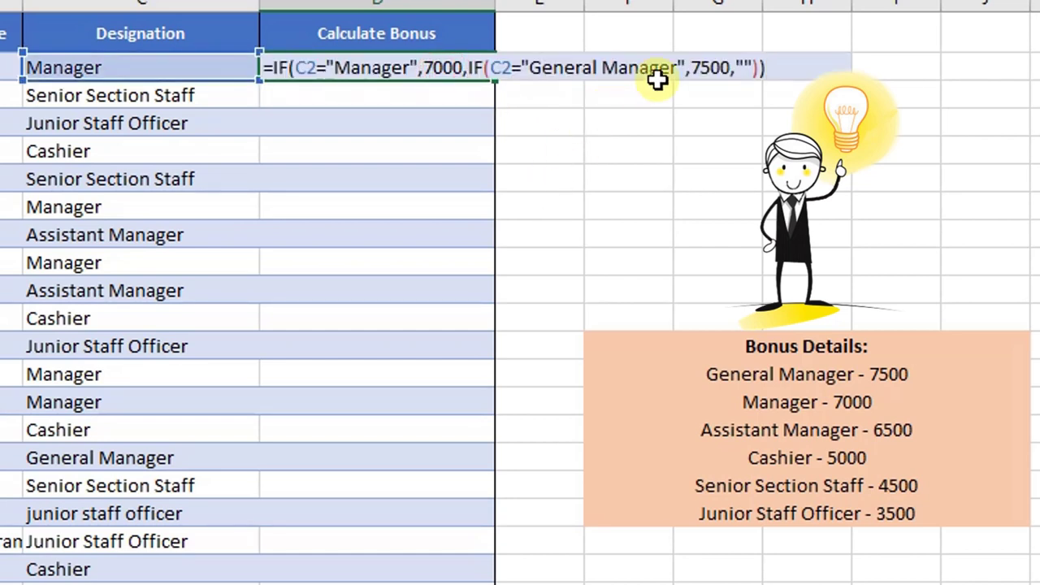
left_click(741, 68)
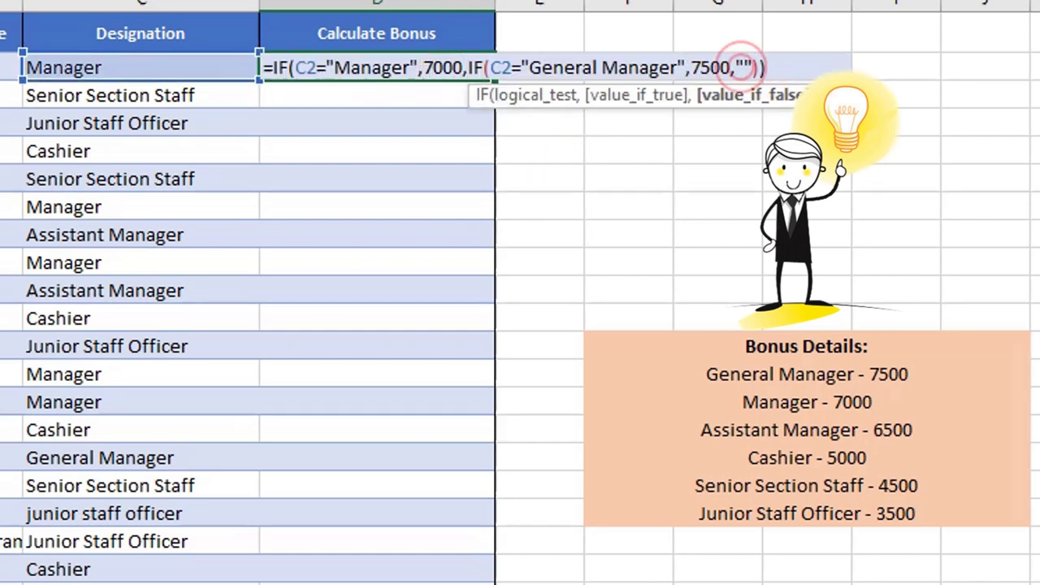
key("BackSpace")
key("BackSpace")
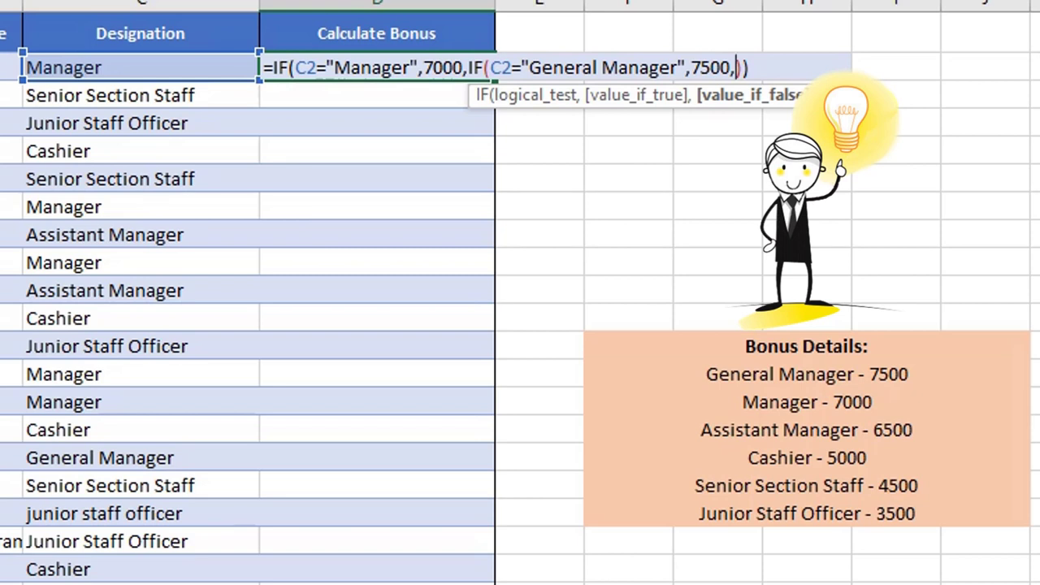
type("if")
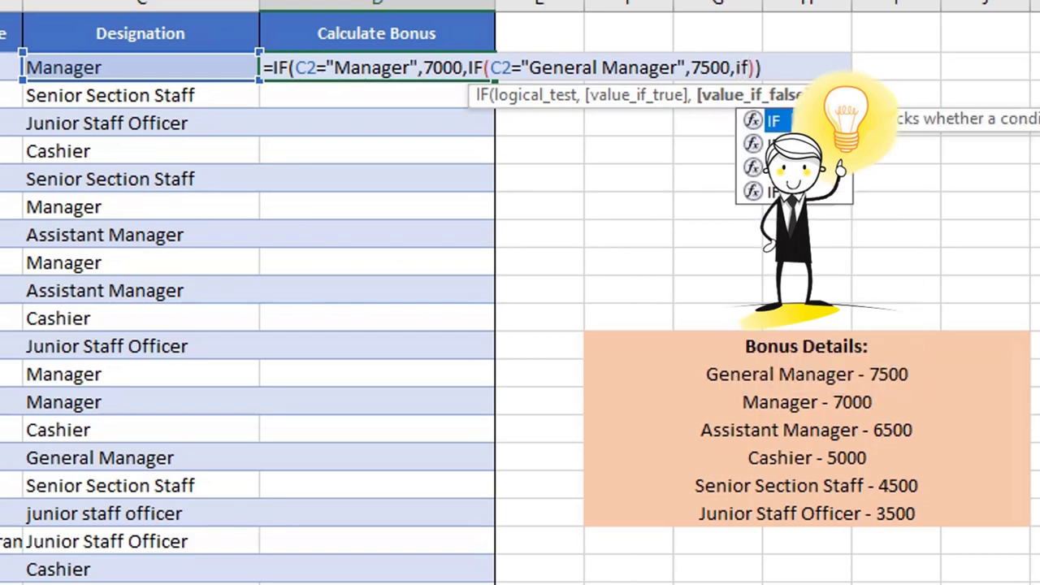
type("(")
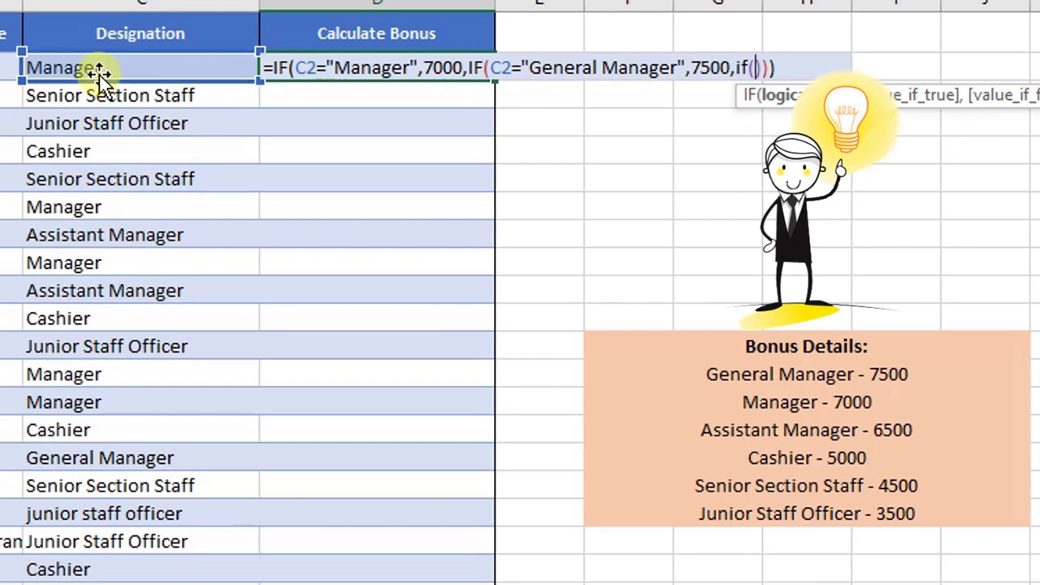
type("c2=")
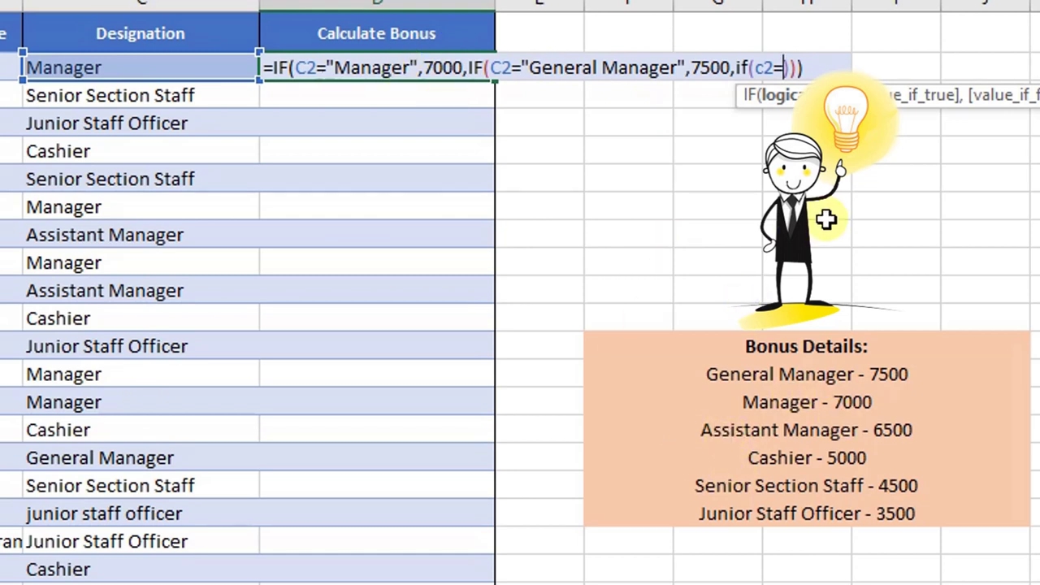
type("\"As")
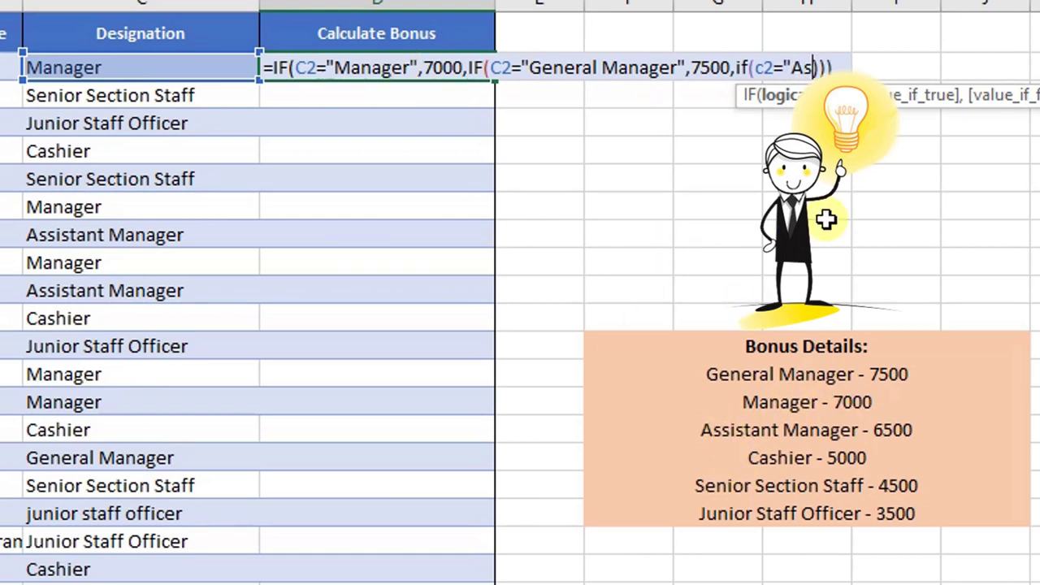
type("sistant")
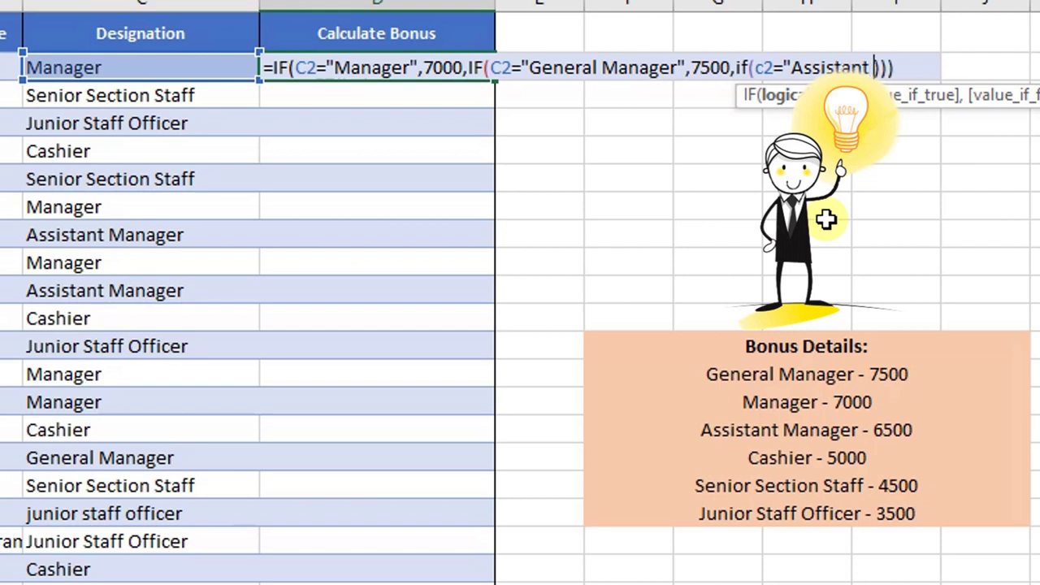
type(" Manager\"")
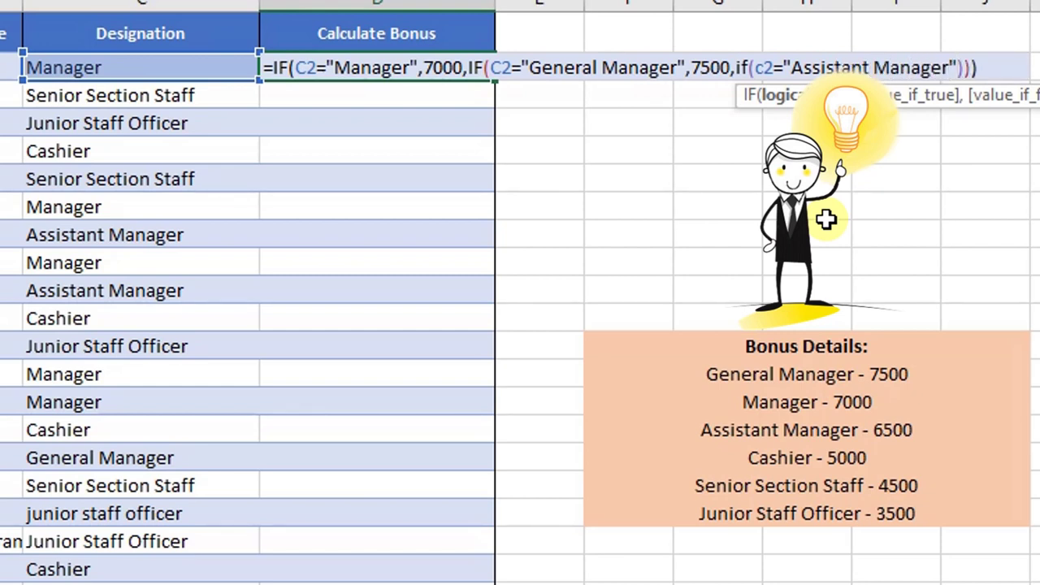
type(",")
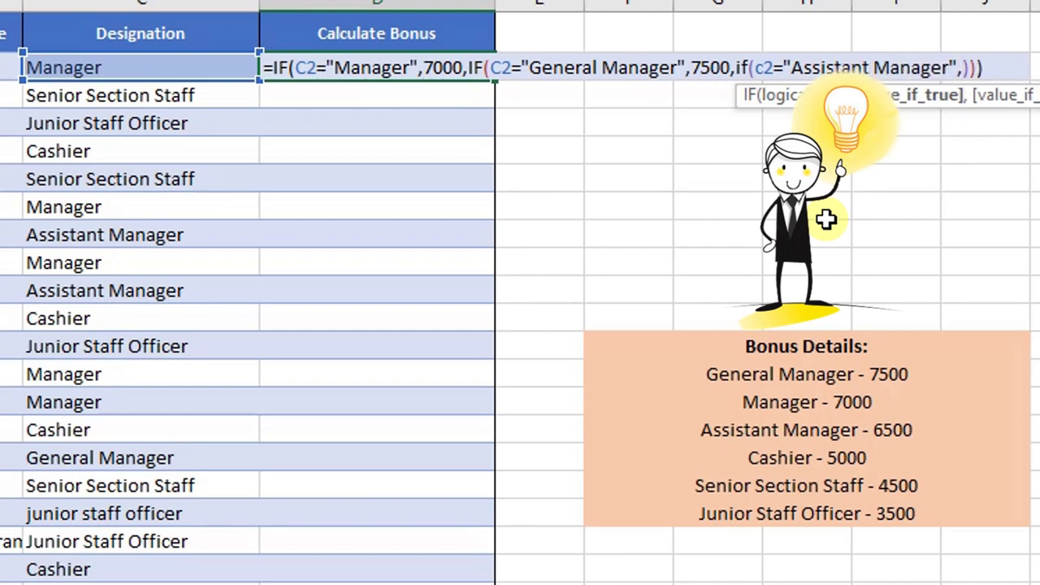
type("6500,\"\"")
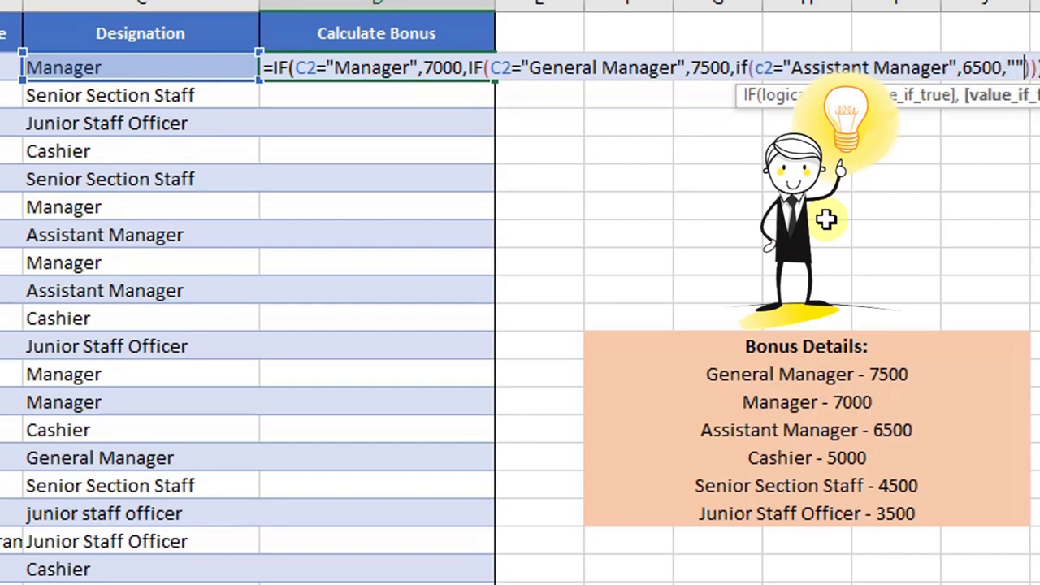
key("Return")
key("Up")
key("F2")
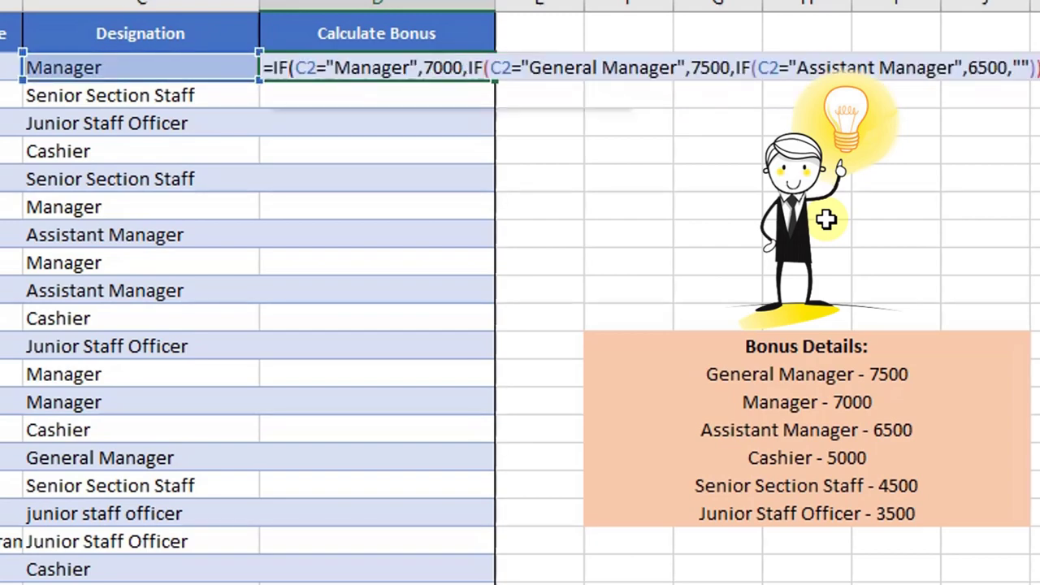
key("Left")
key("Left")
key("Left")
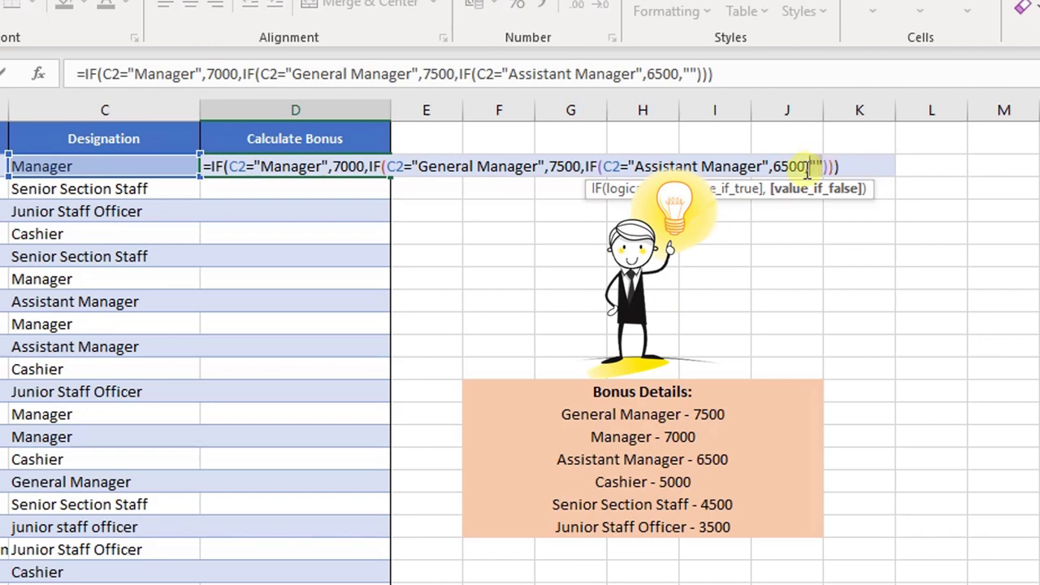
Step: Replace the trailing blank with IF(C2="Cashier",5000,"") in D2's formula
key("BackSpace")
key("BackSpace")
type("if(")
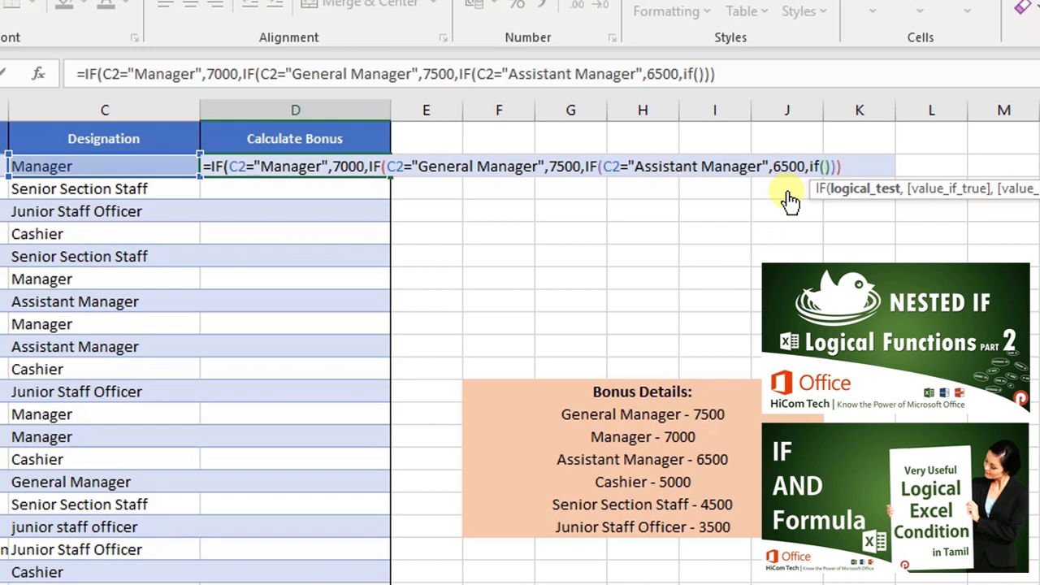
type(")")
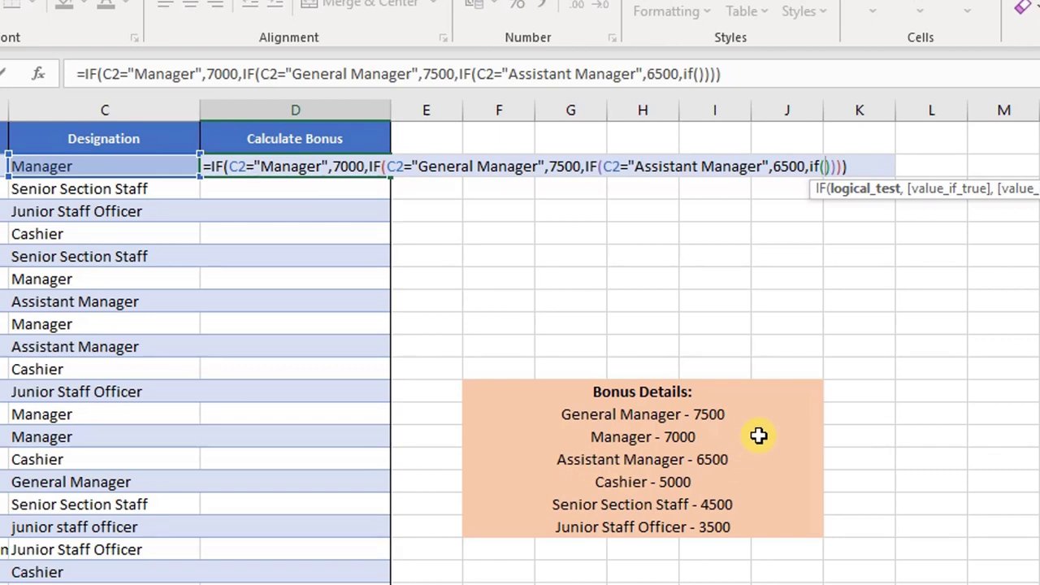
type("c2=Ca")
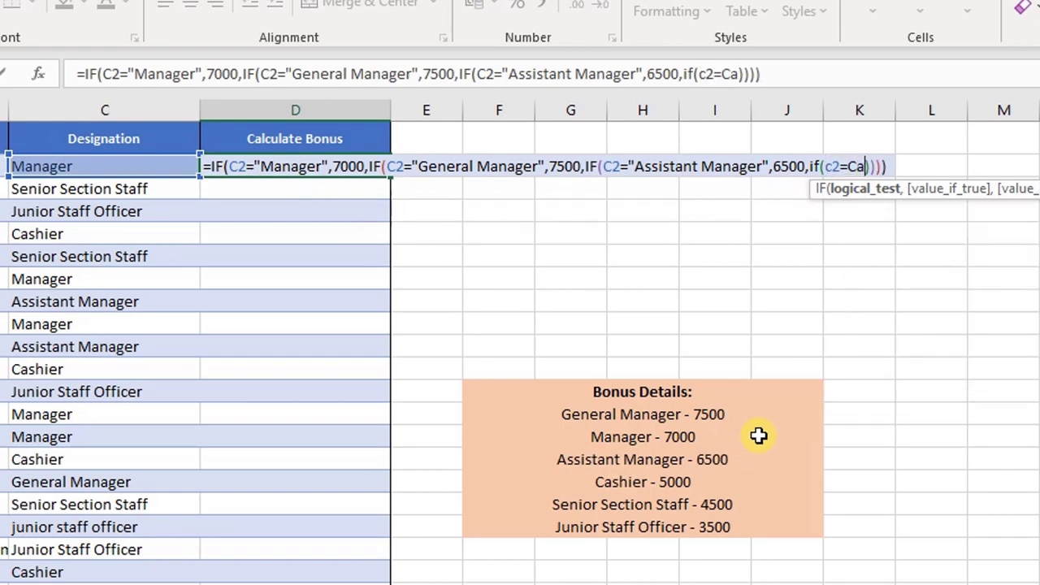
type("shi")
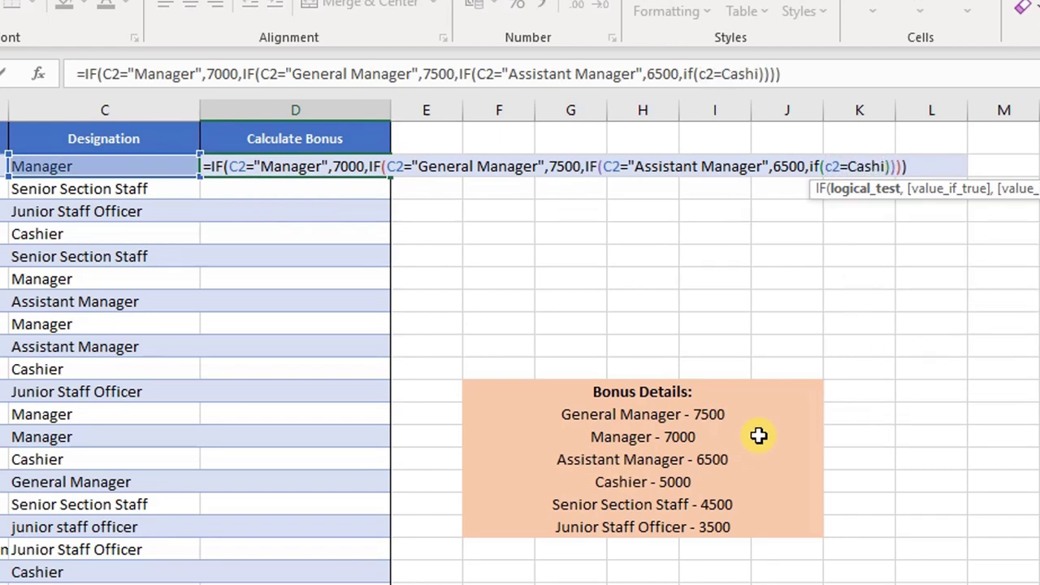
type("er")
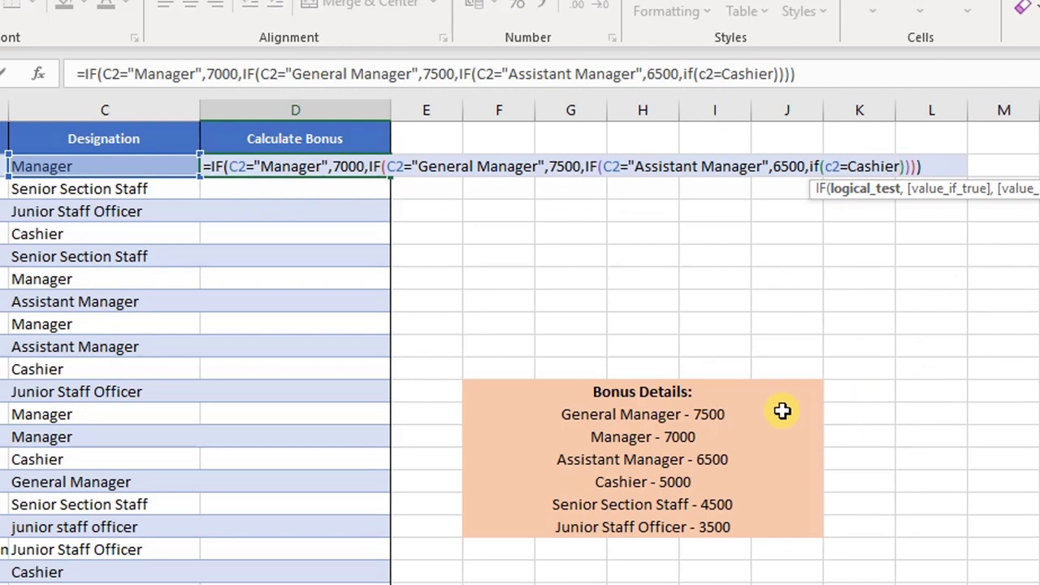
left_click(846, 166)
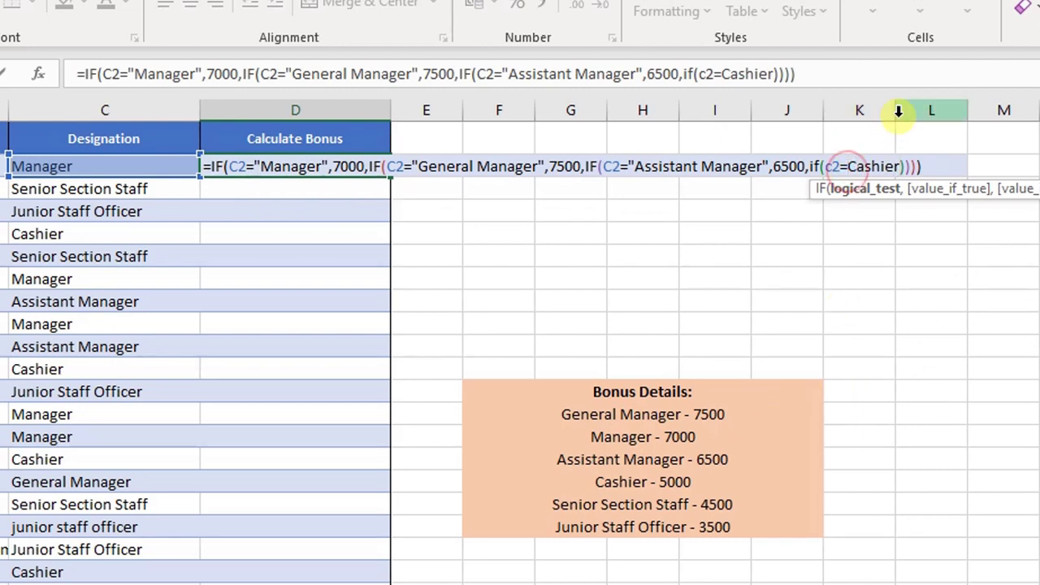
type("\"")
key("Right")
key("Right")
key("Right")
type("\"")
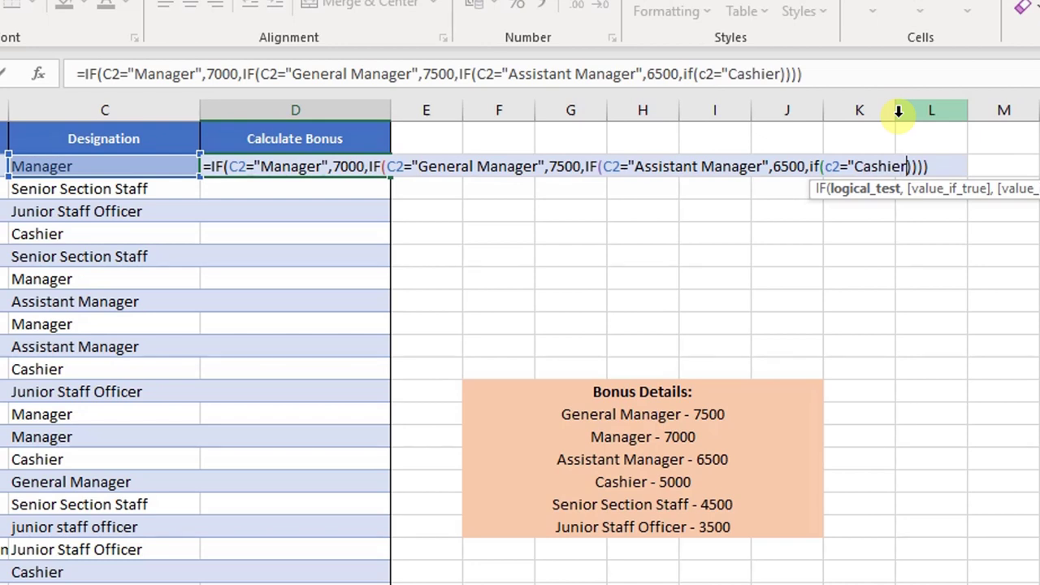
type(",")
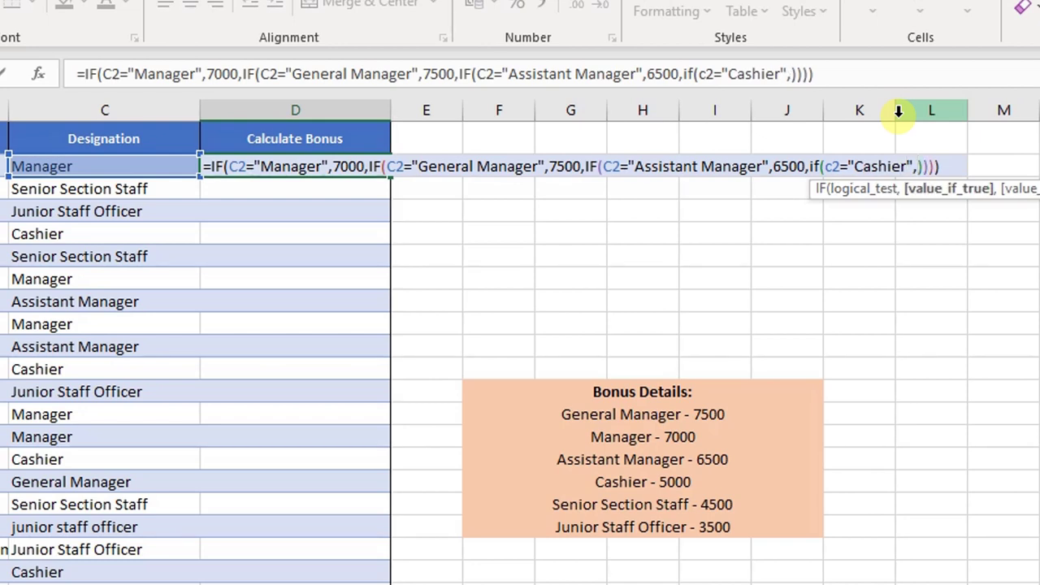
type("5000")
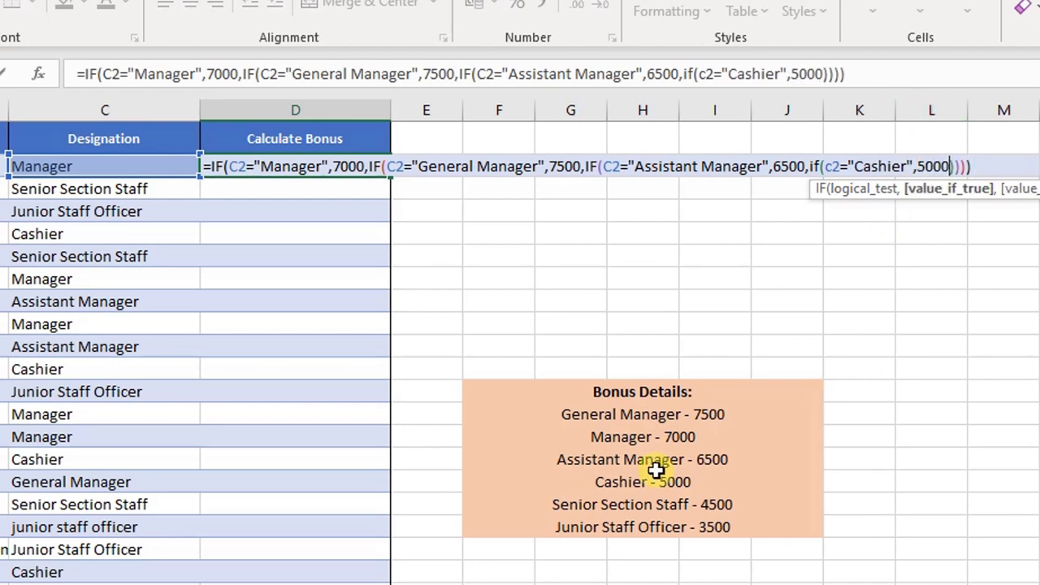
type(",\"\"")
Step: Commit the Cashier condition, then nest an IF giving Senior Section Staff 4500, else blank
key("Return")
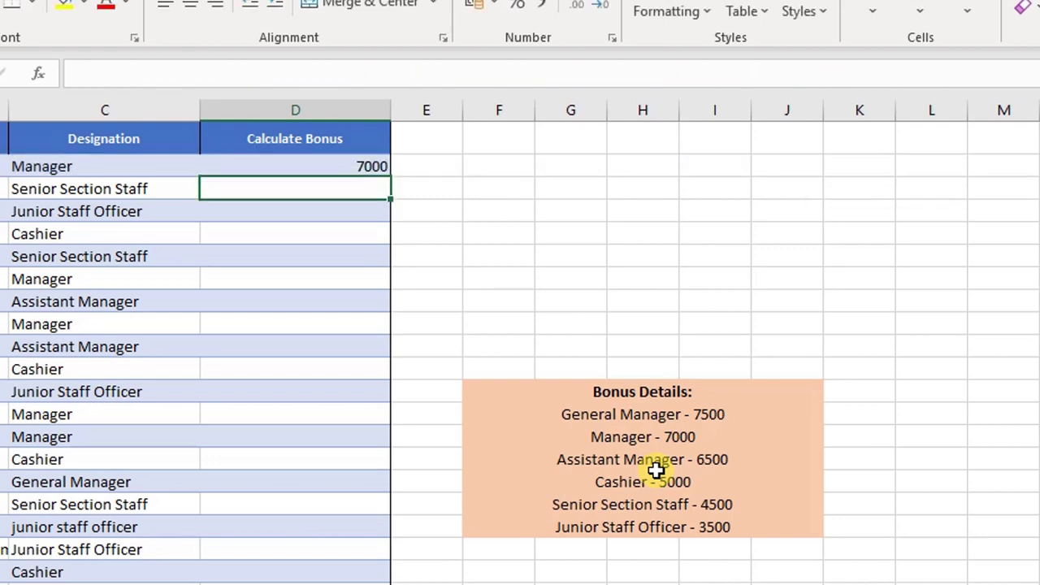
key("Up")
key("F2")
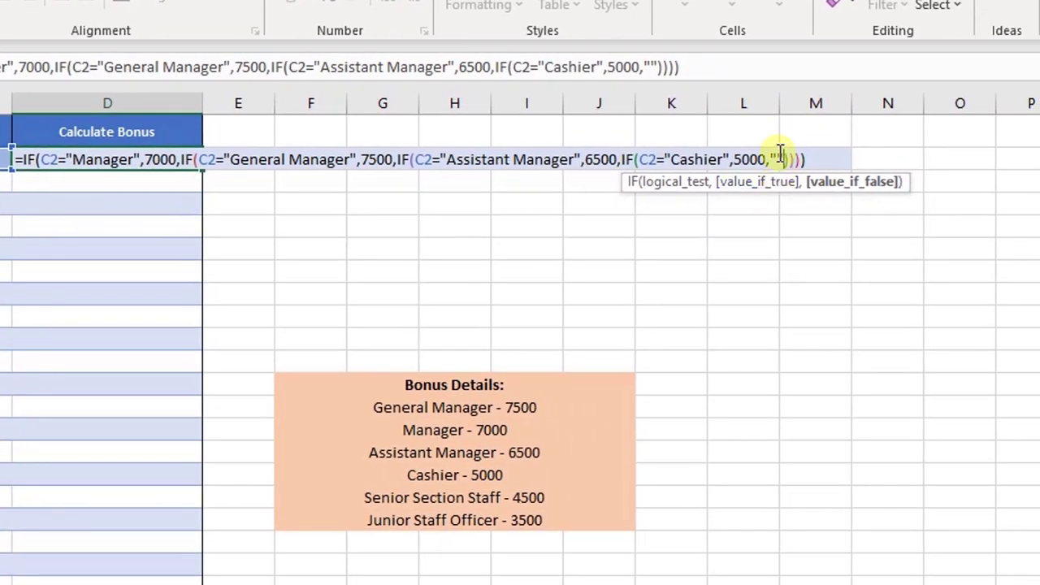
key("BackSpace")
key("BackSpace")
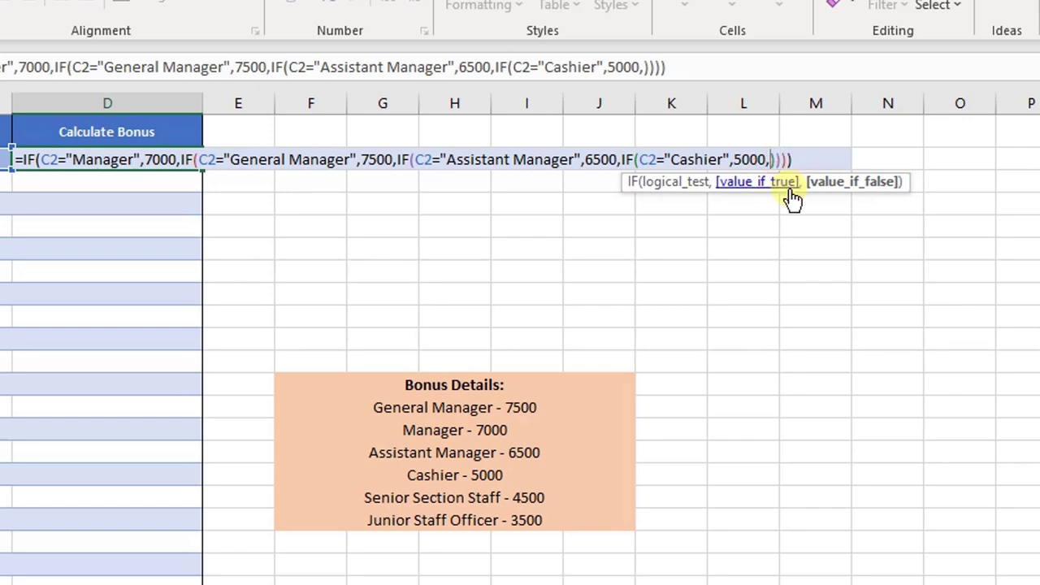
type("if()")
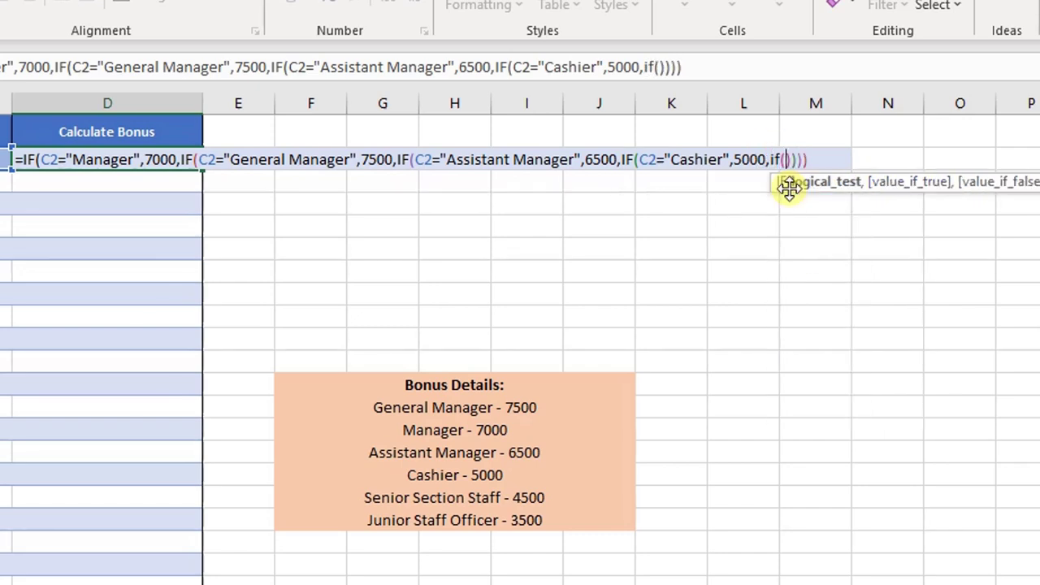
key("Left")
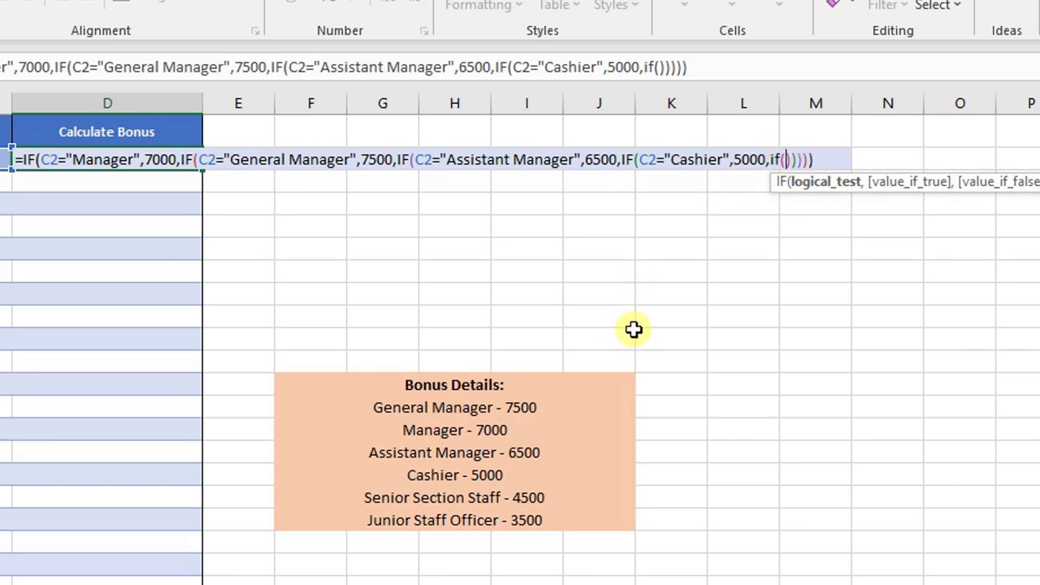
type("c2=")
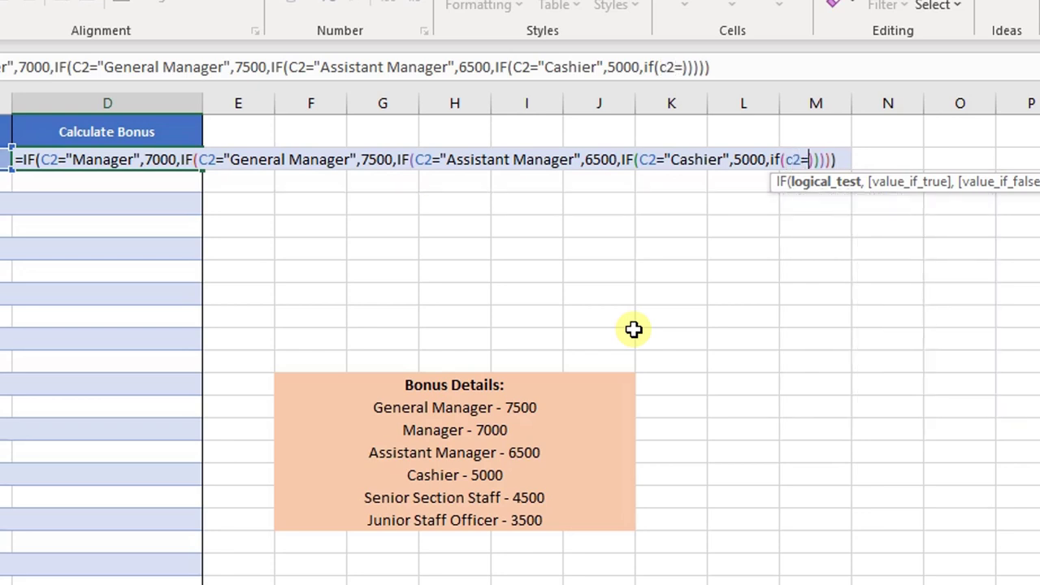
type("\"Sen")
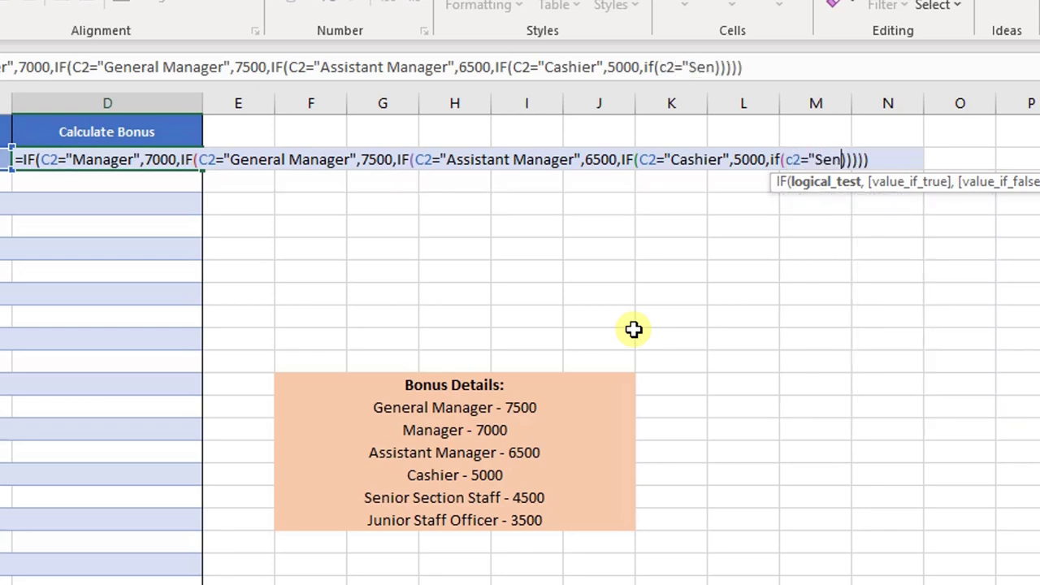
type("ior Sect")
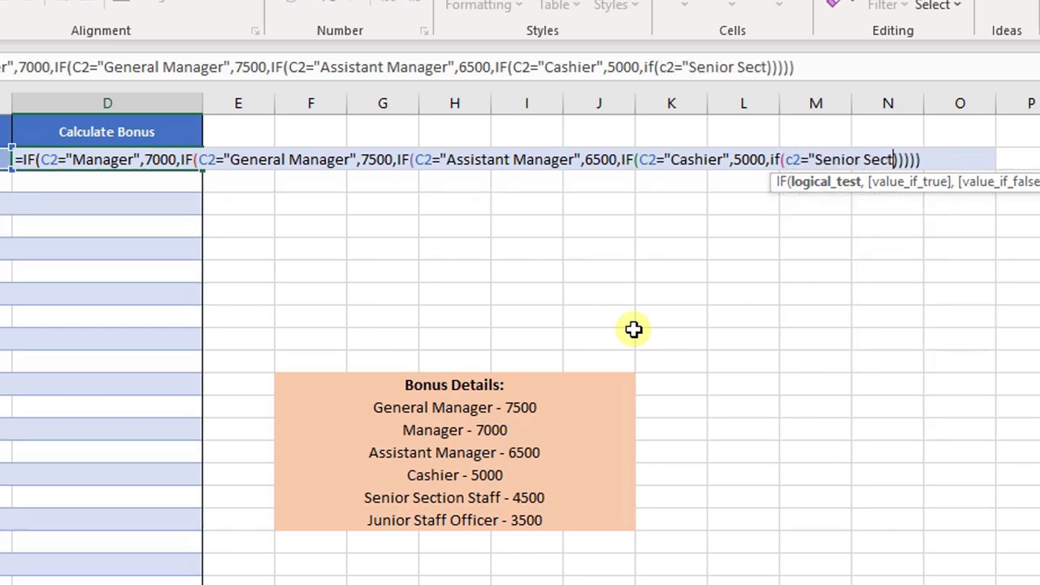
type("ion Staff\"")
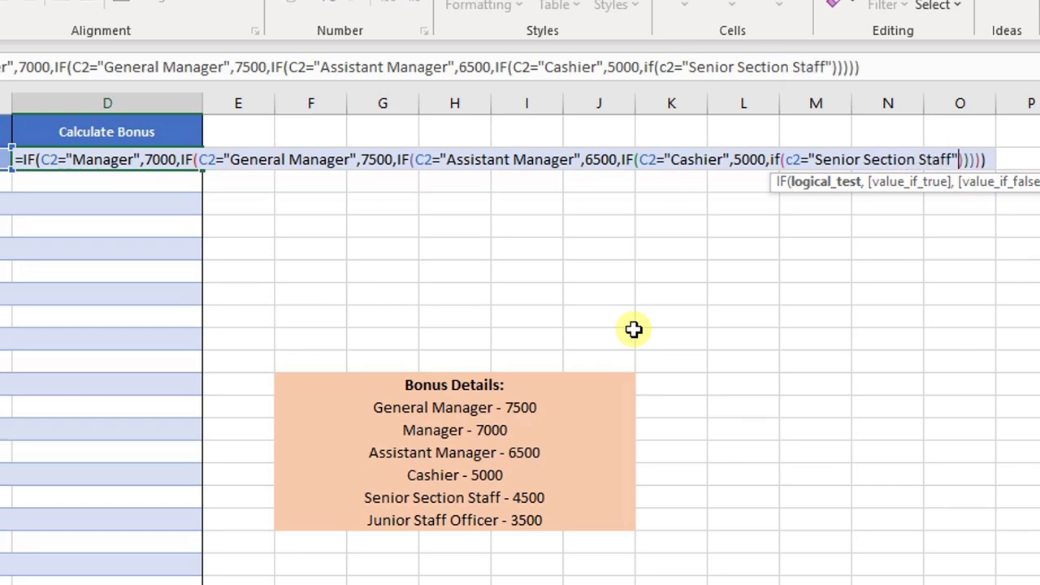
type(",")
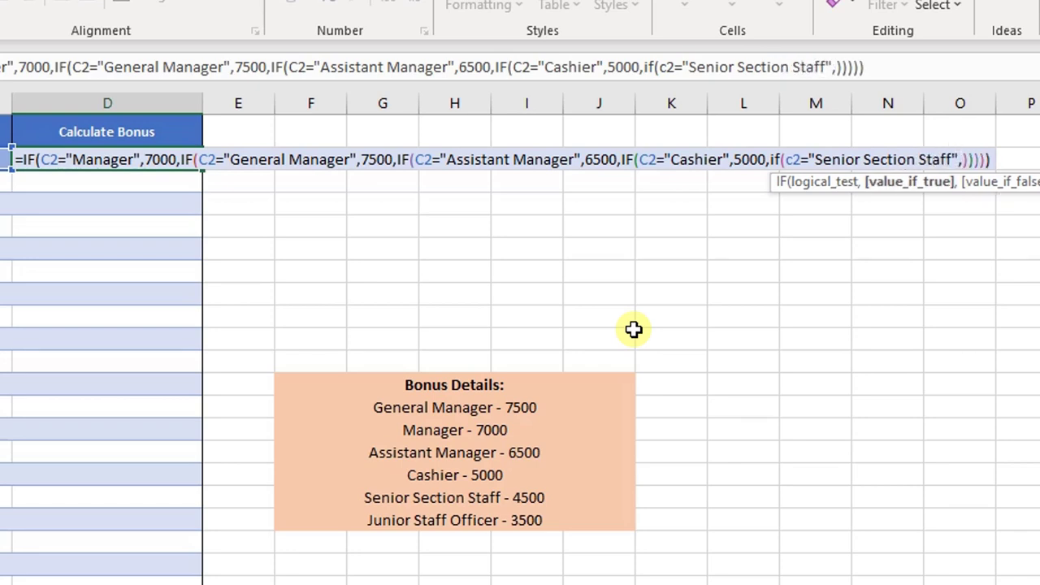
type("4500,\"")
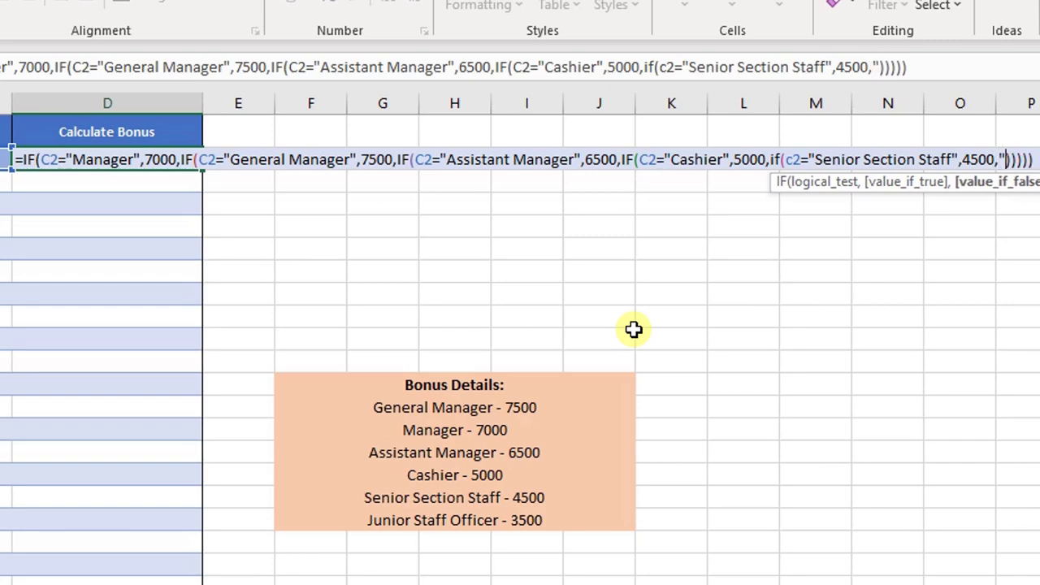
type("\"")
key("Return")
key("Up")
key("F2")
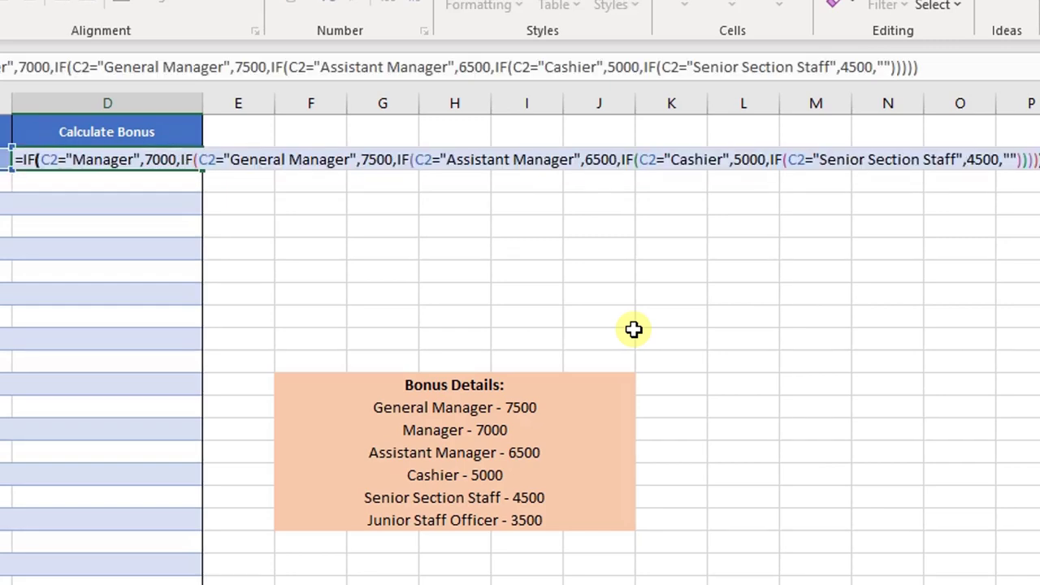
key("Left")
key("Left")
key("Left")
key("Left")
key("Left")
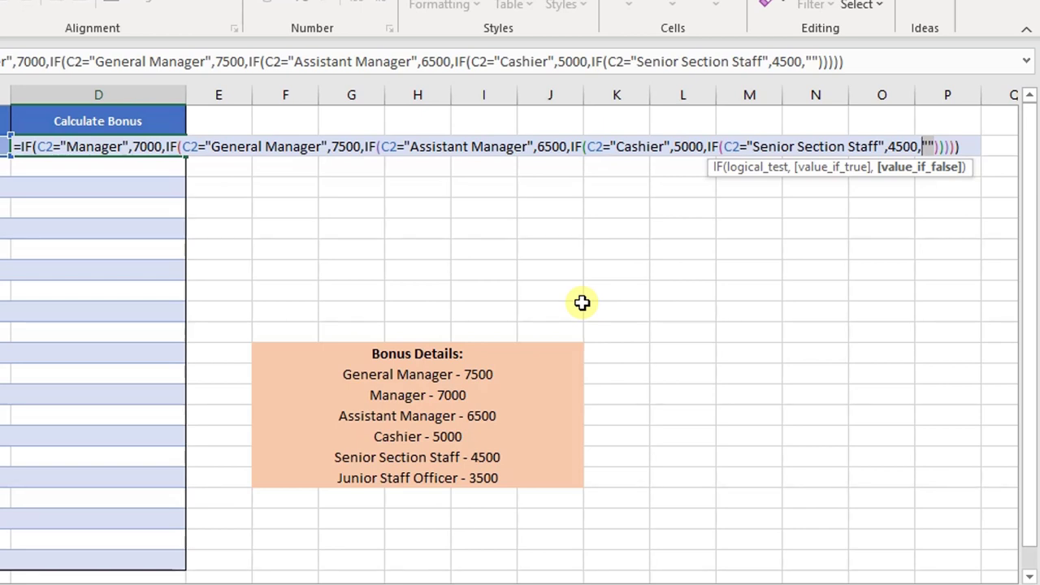
Step: Nest IF(C2="Junior Staff Officer",3500,"") into D2's formula and commit it
type("if")
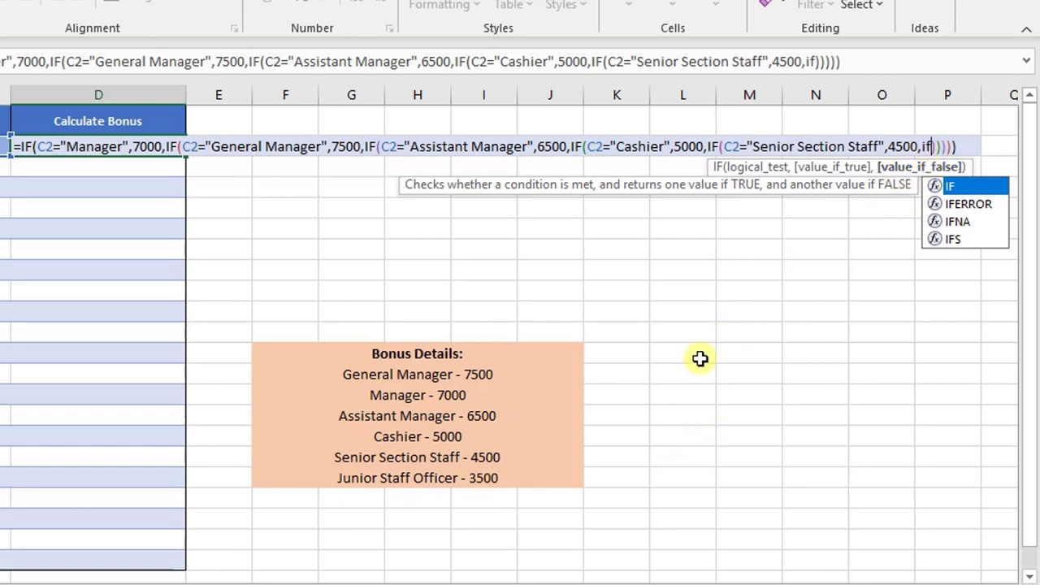
type("=")
key("BackSpace")
type("(")
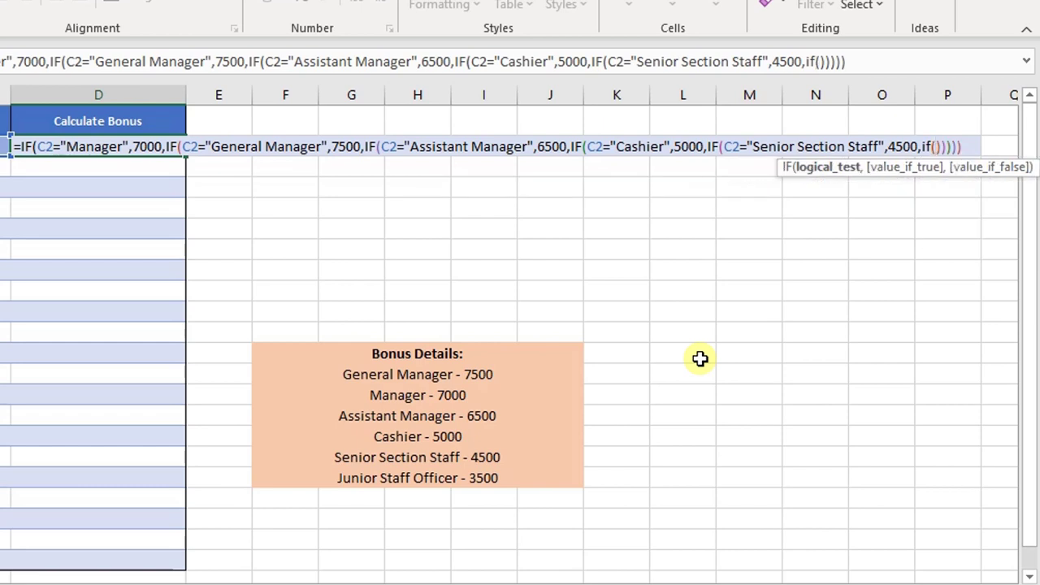
type("c")
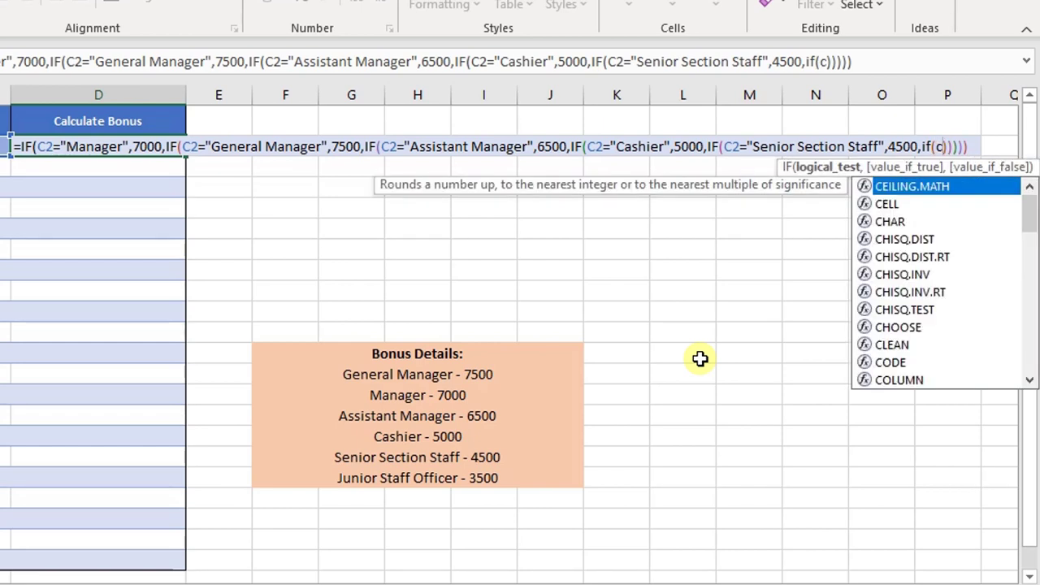
type("2=")
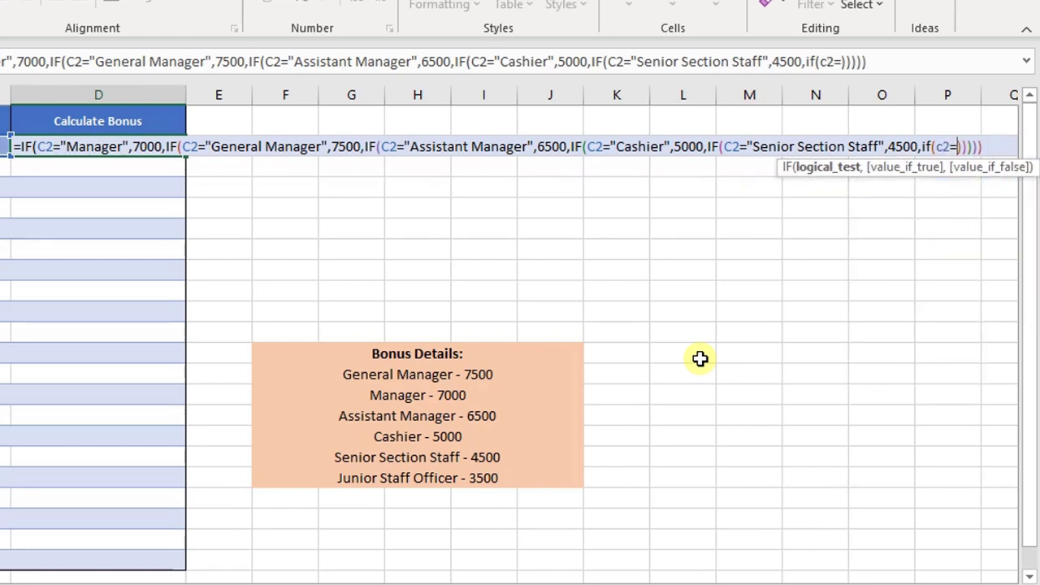
type("\"")
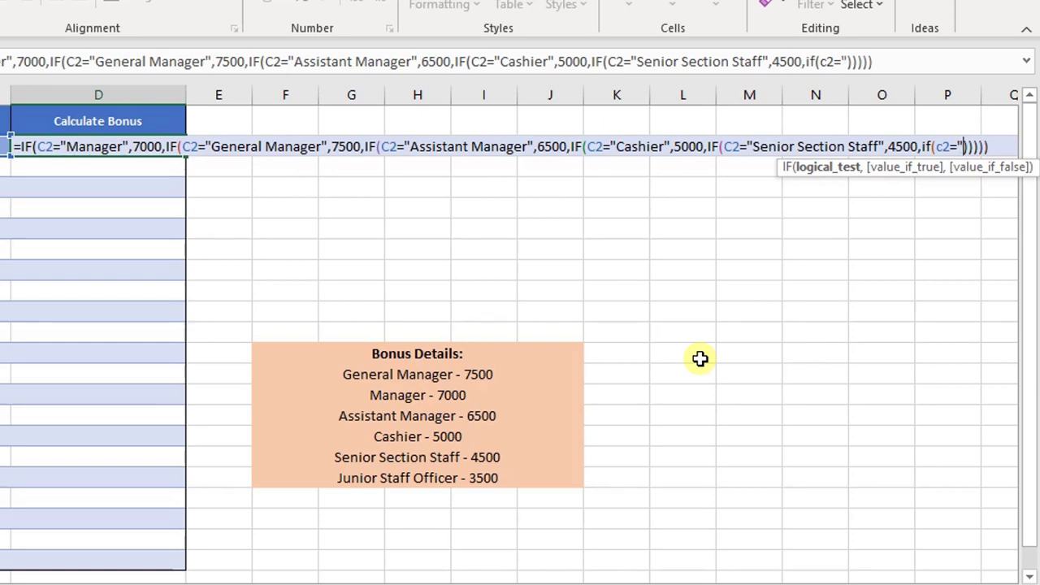
type("Junior ")
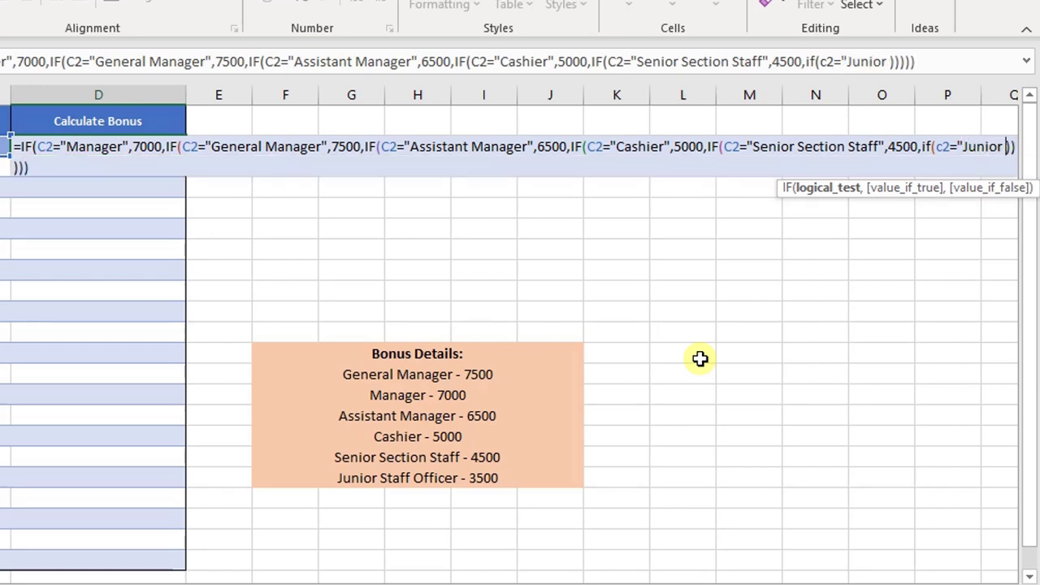
type("Staff O")
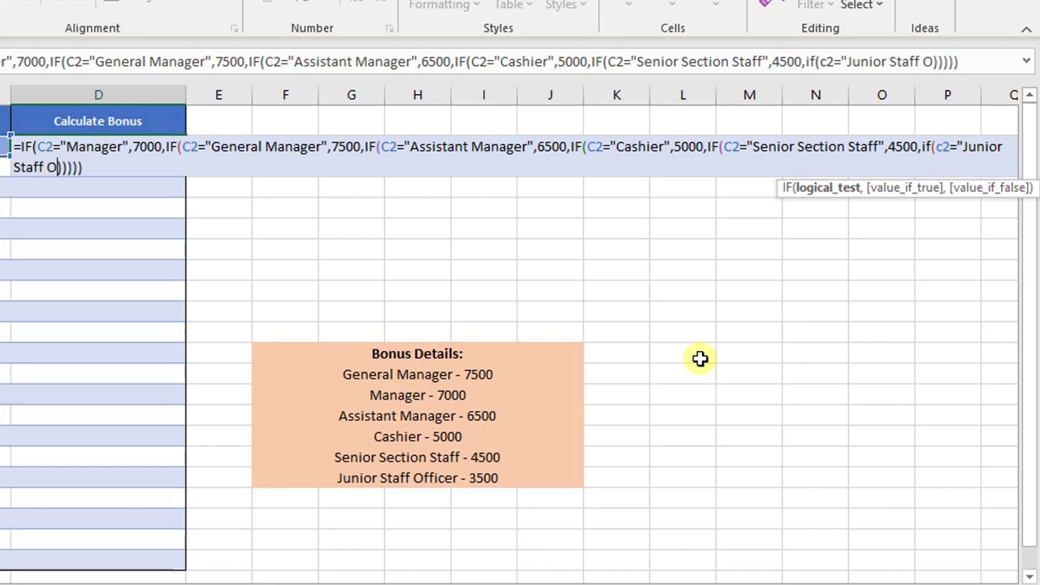
type("ffic")
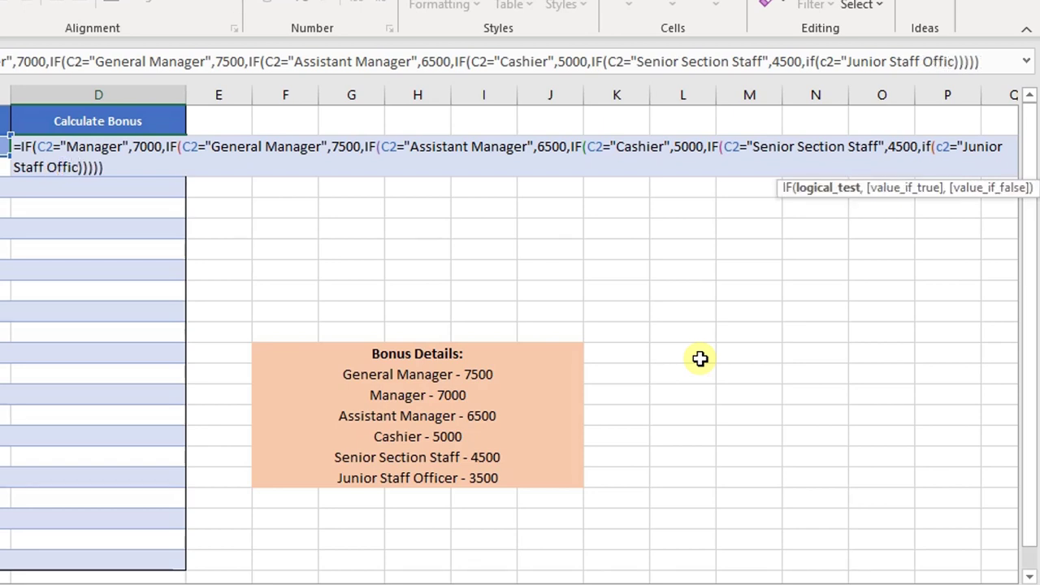
type("er\",")
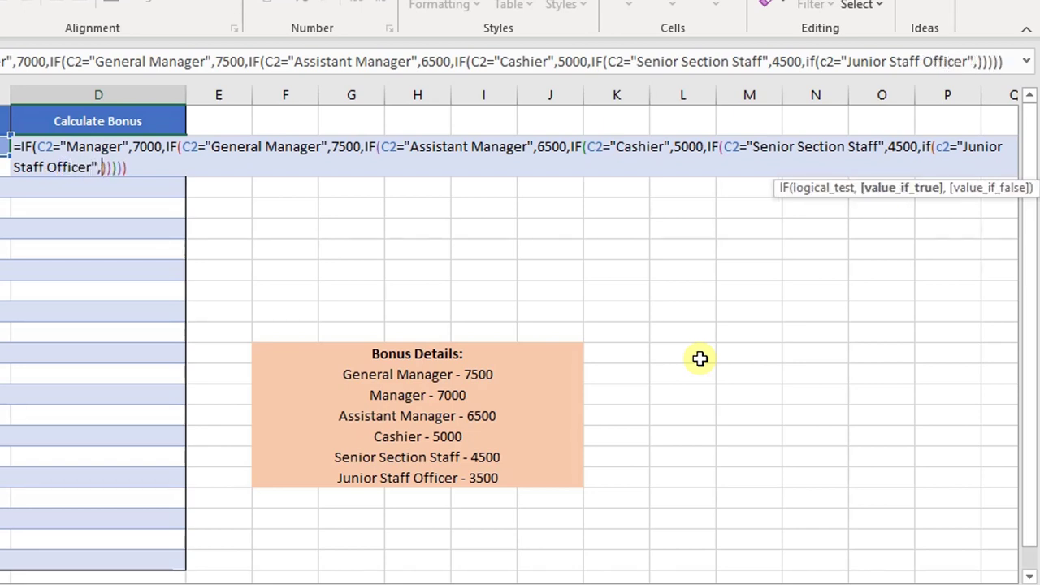
type("3500,")
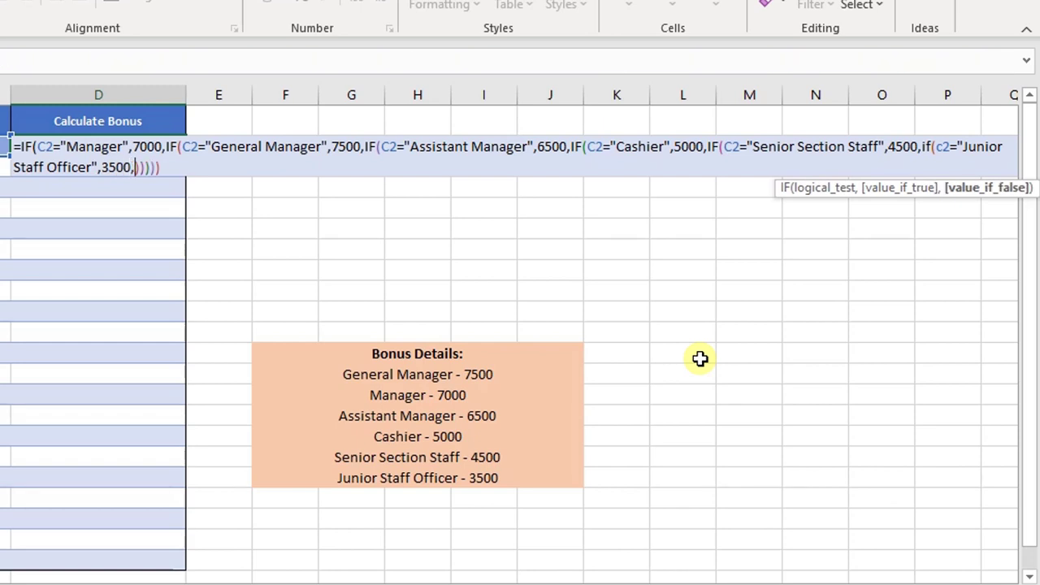
type("\"\"")
key("ctrl+Return")
key("F2")
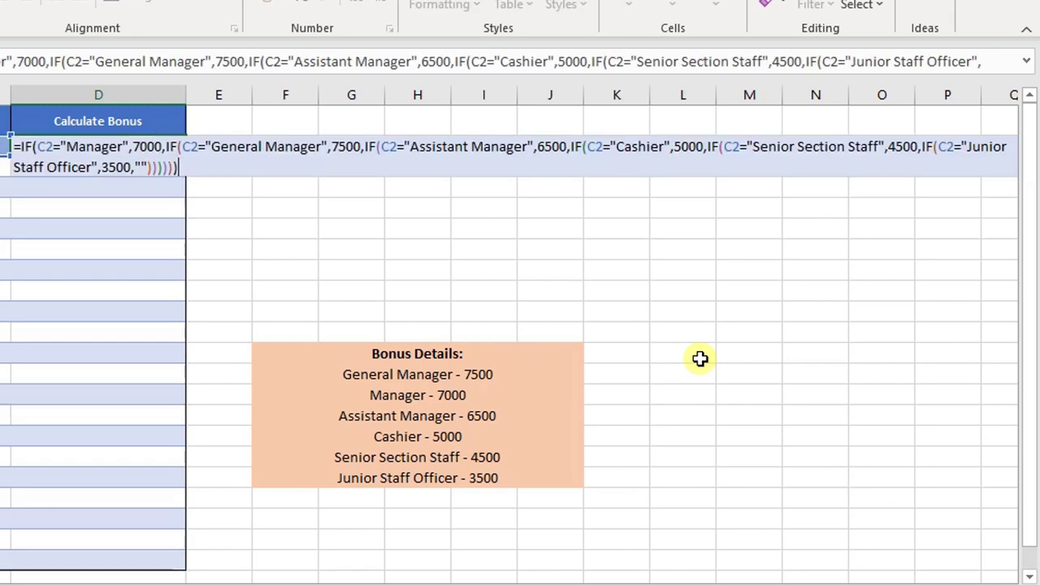
Step: Fill the finished bonus formula down D2:D22 and confirm D10 references C10
key("ctrl+Return")
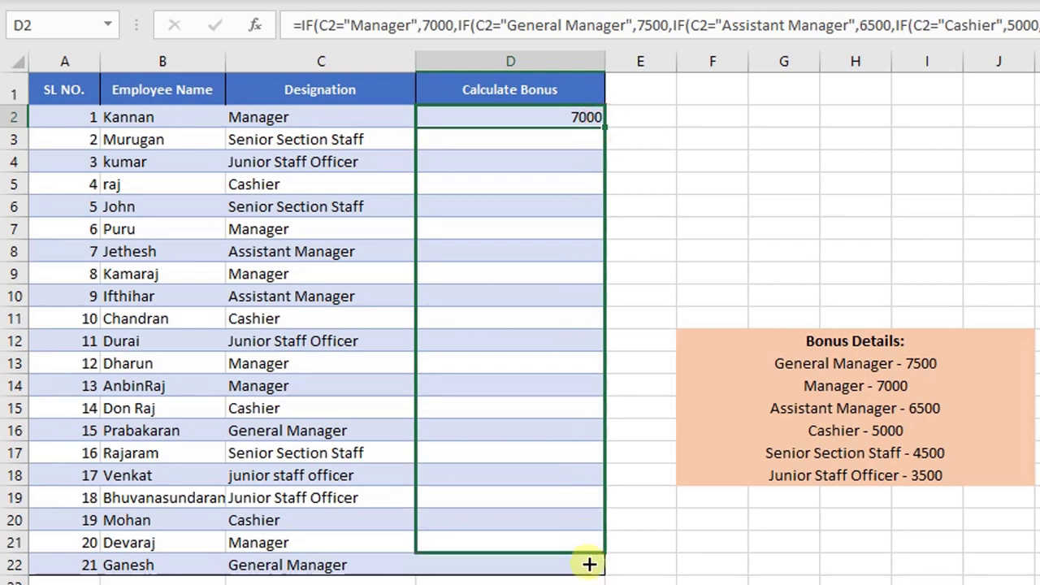
left_click_drag(584, 491, 591, 565)
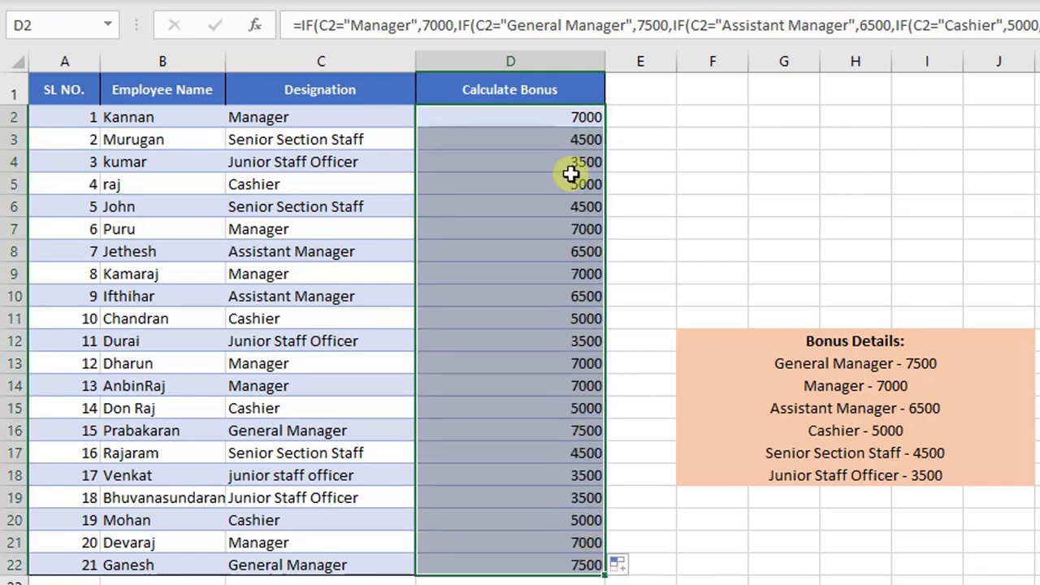
double_click(560, 114)
left_click(575, 293)
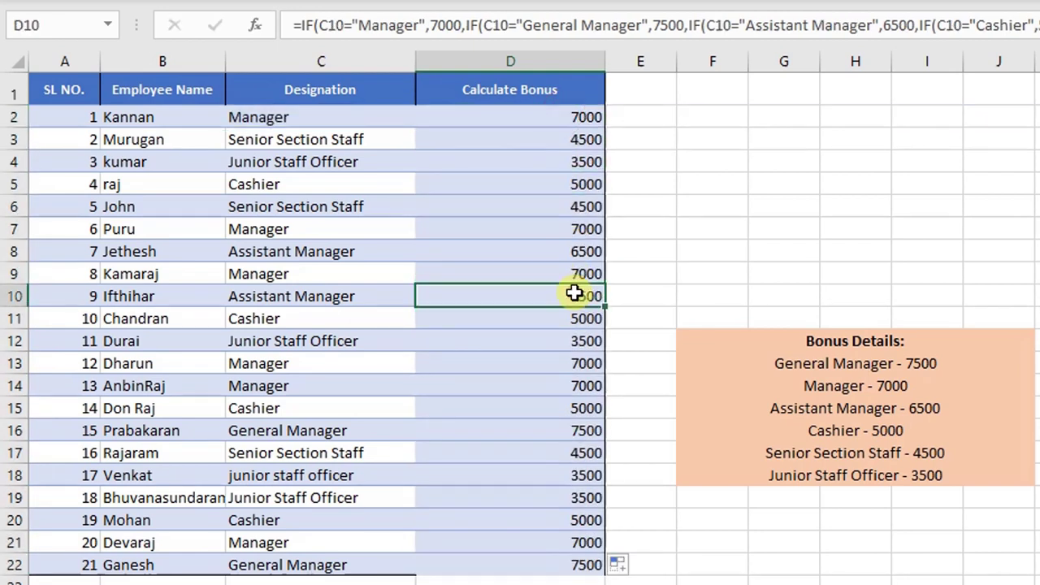
double_click(576, 294)
key("Escape")
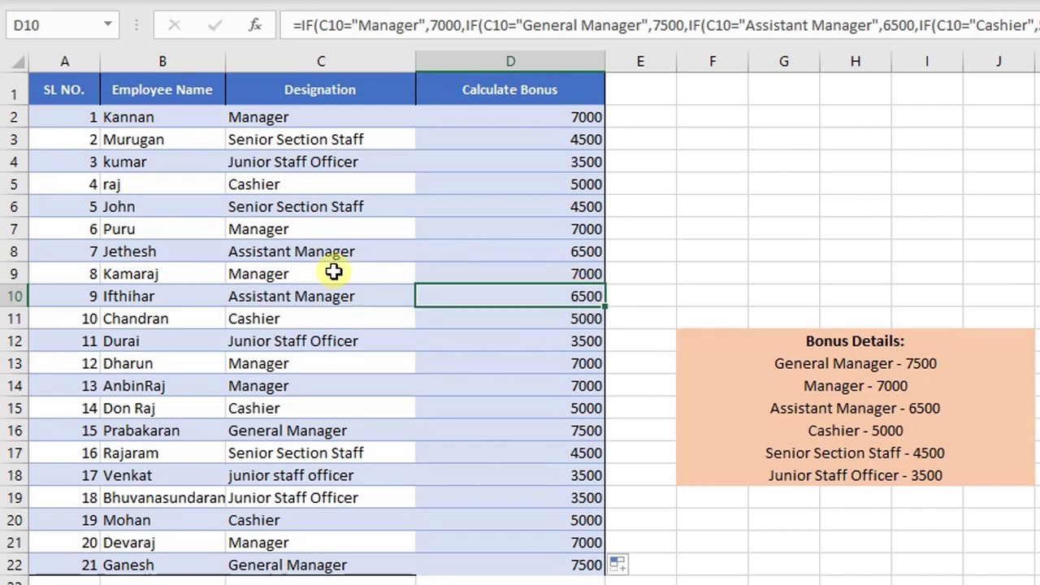
Step: Check the bonuses in rows 9, 15 and 22 against the Bonus Details list
left_click(300, 271)
left_click(505, 276)
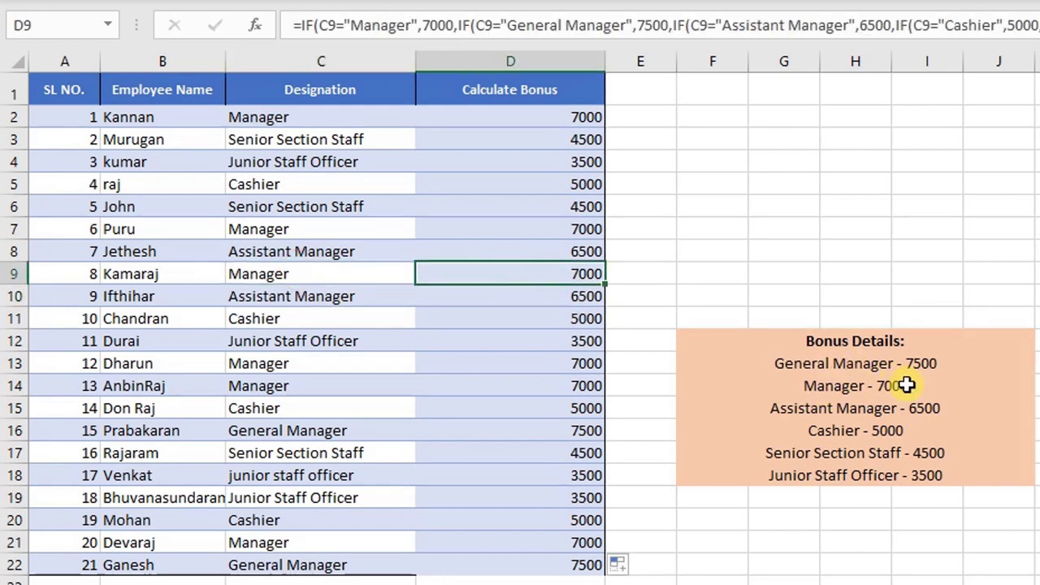
left_click(273, 410)
left_click(552, 411)
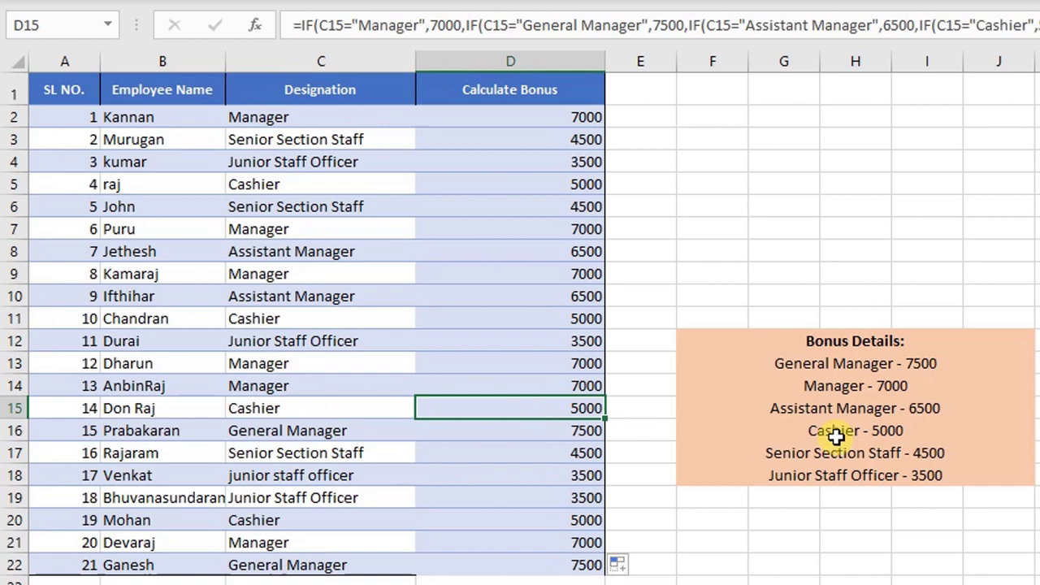
left_click(287, 561)
left_click(559, 561)
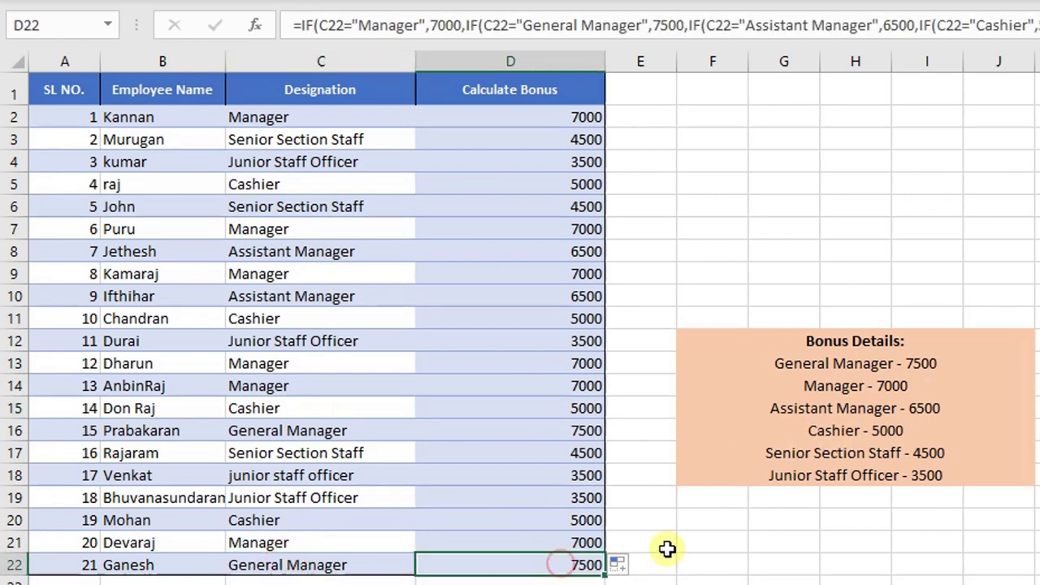
left_click(807, 376)
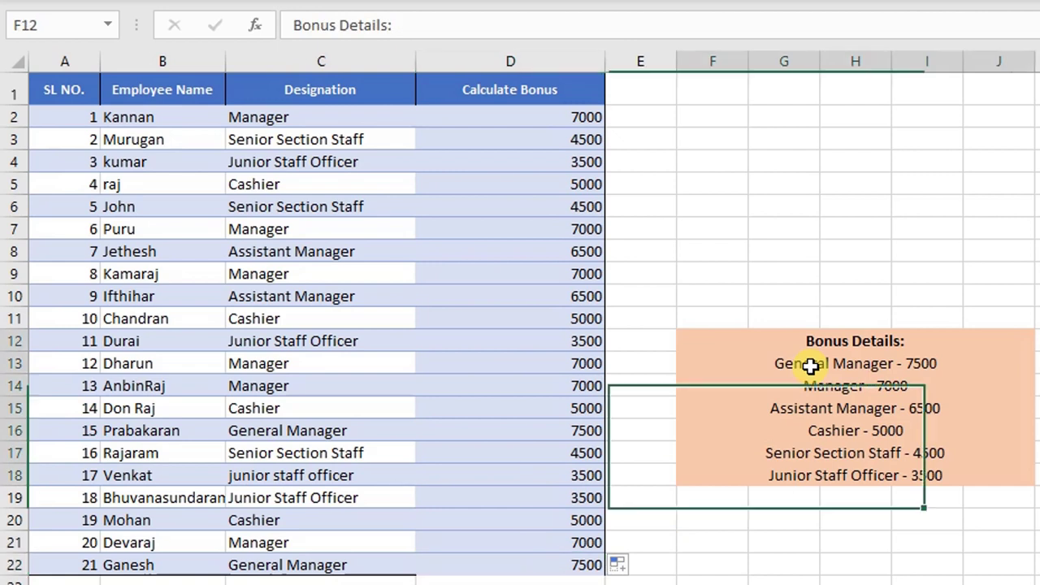
Step: Expand the formula bar with Ctrl+Shift+U to show D2's full nested IF formula
left_click(541, 118)
double_click(540, 118)
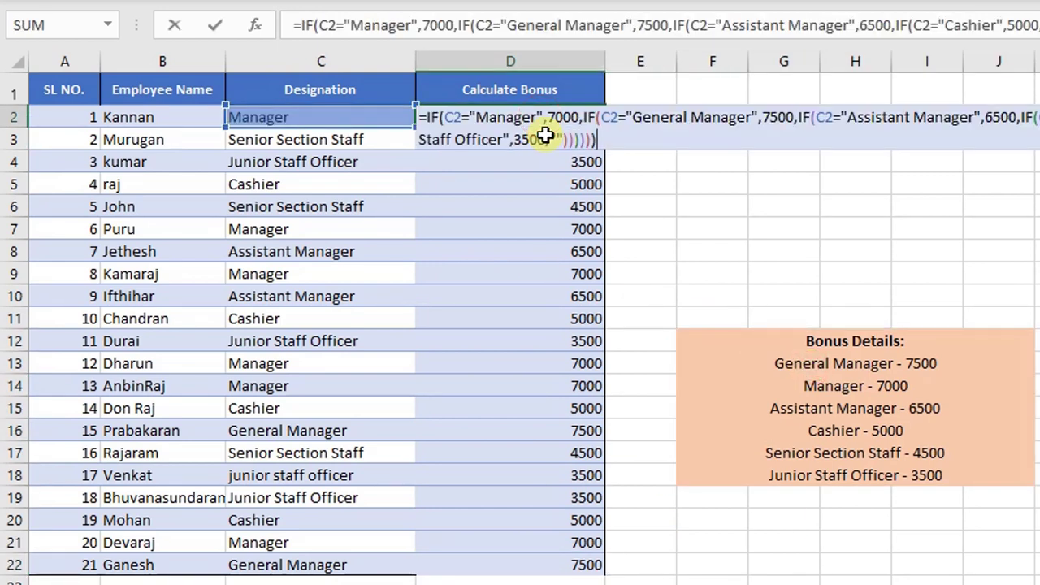
key("Escape")
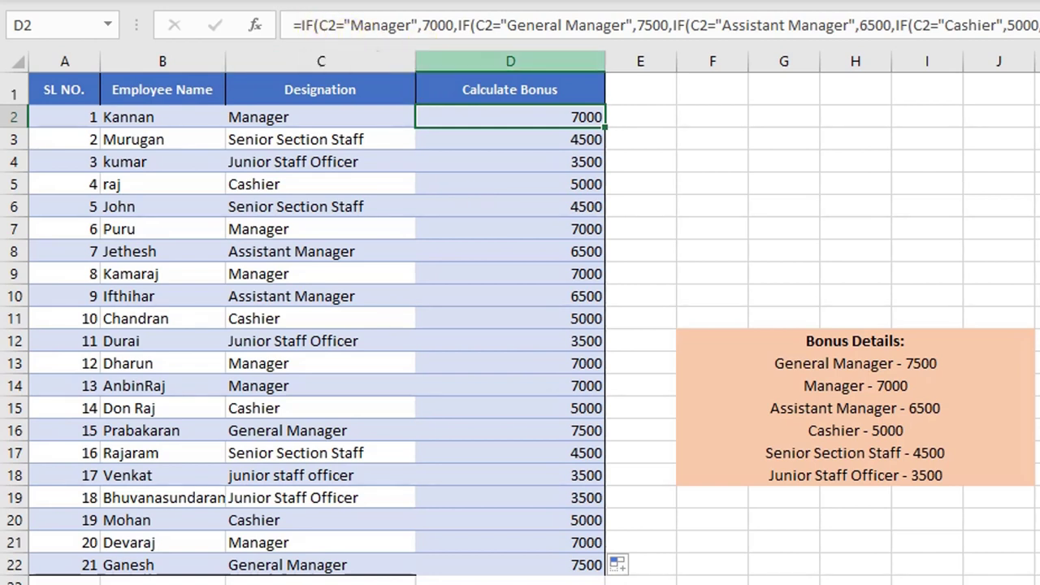
key("ctrl+shift+u")
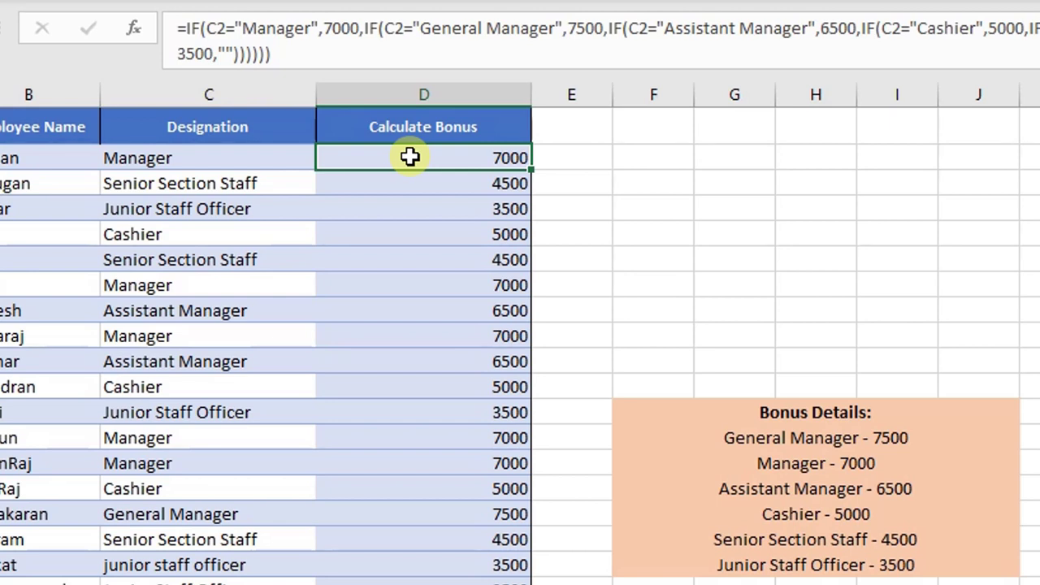
double_click(406, 157)
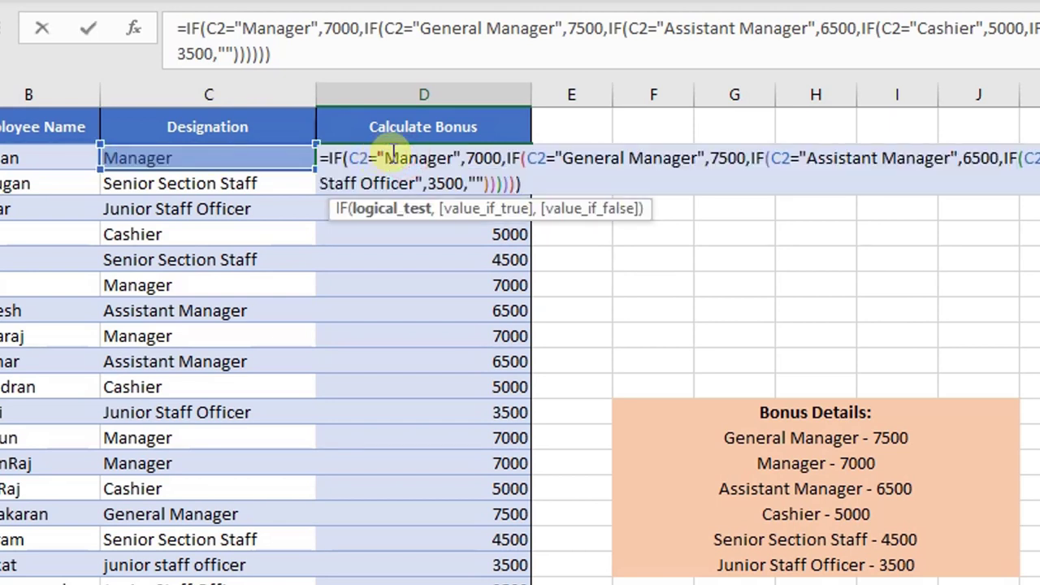
key("Escape")
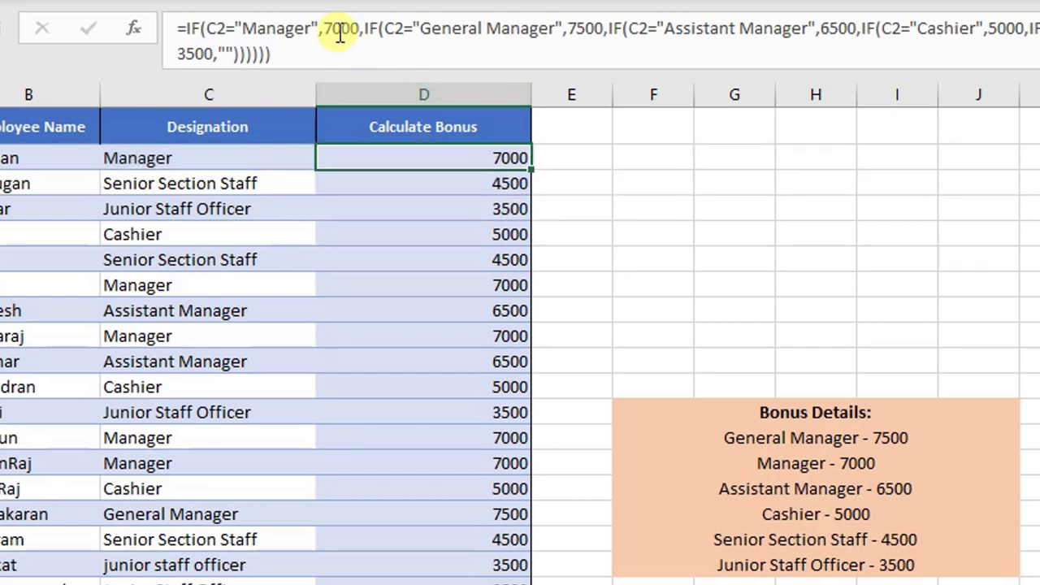
left_click(340, 30)
key("Escape")
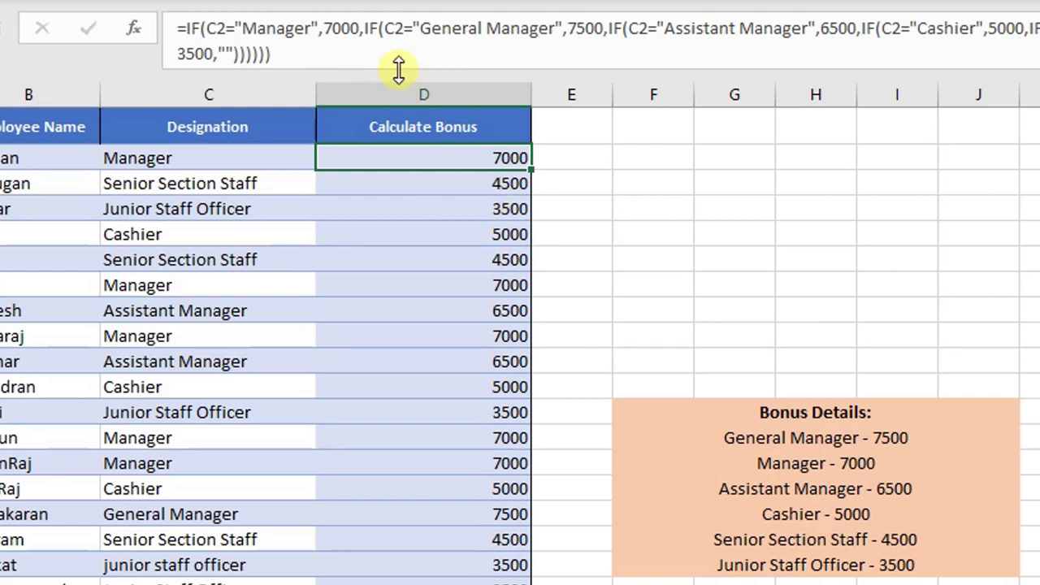
left_click(300, 28)
double_click(248, 28)
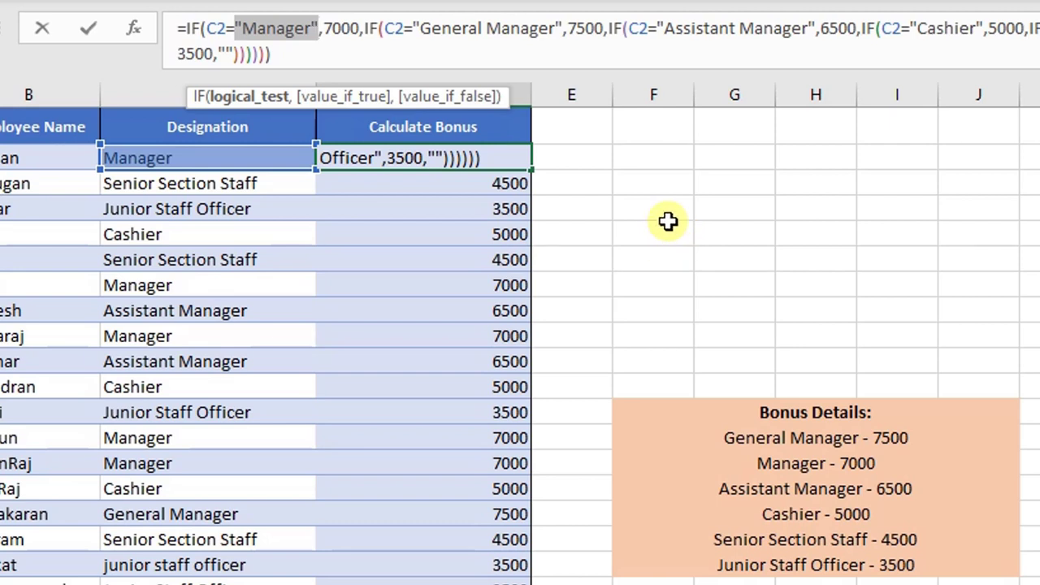
key("ctrl+Return")
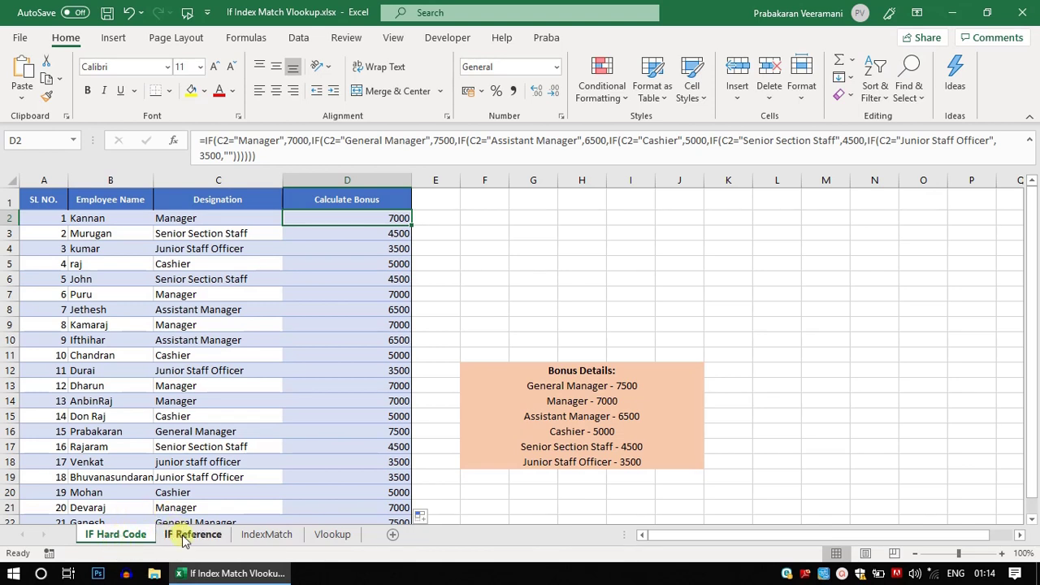
Step: Copy D2's nested IF bonus formula and go to the IF Reference sheet
left_click(214, 417)
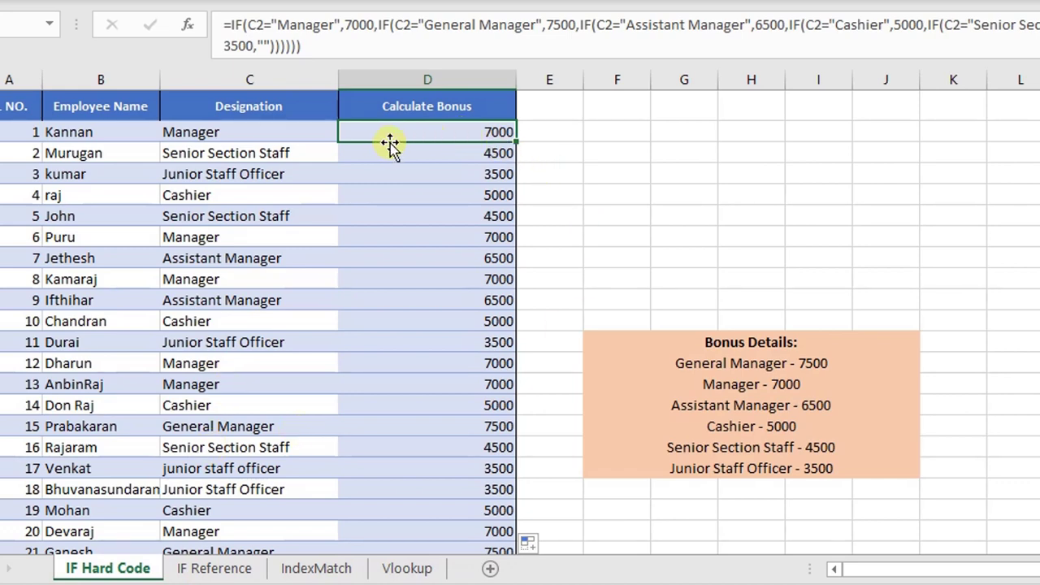
key("ctrl+c")
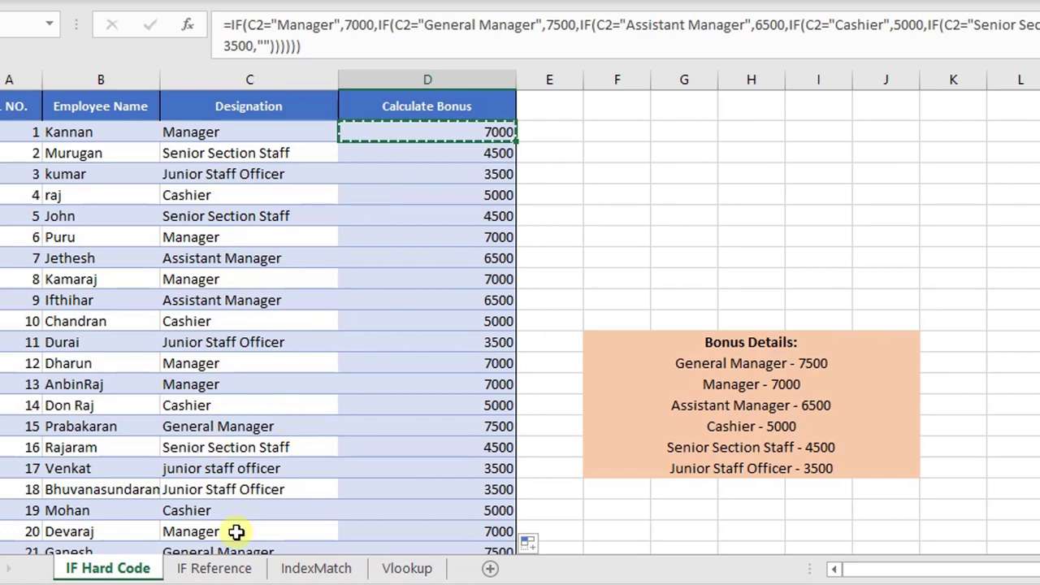
left_click(205, 569)
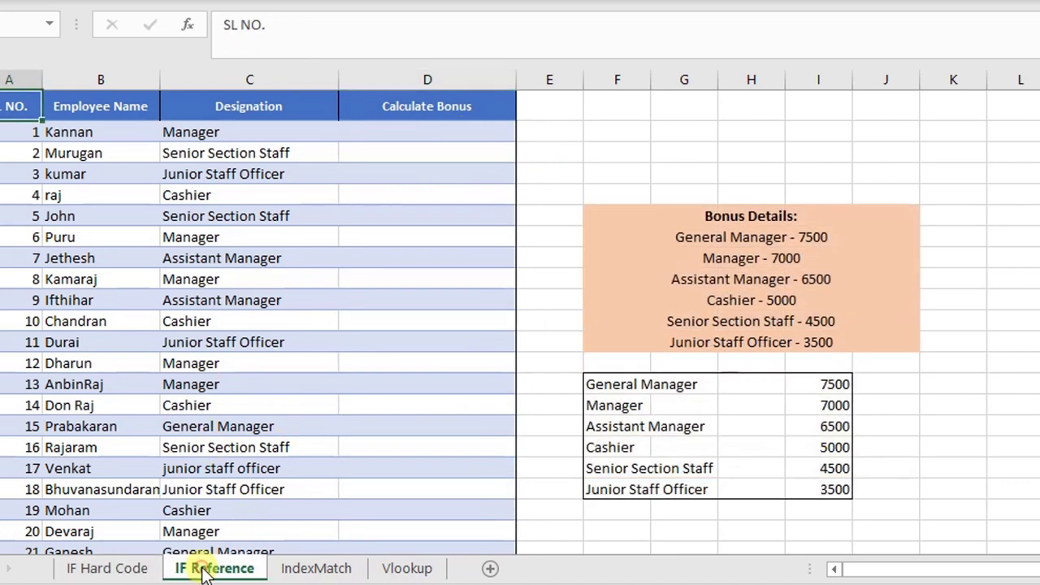
Step: Paste the bonus formula into D2 on IF Reference and inspect its Manager test
left_click(456, 134)
key("ctrl+v")
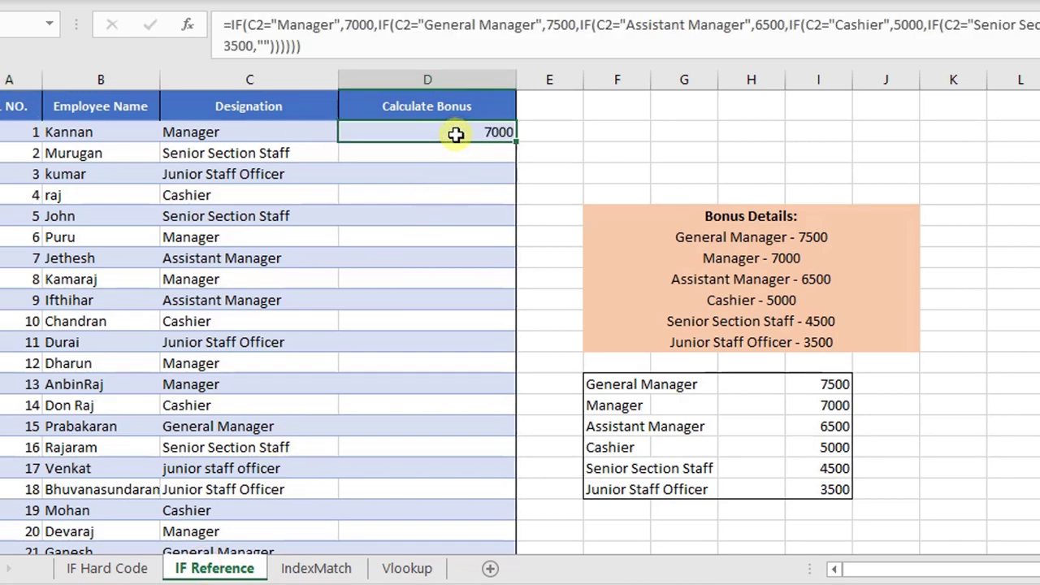
double_click(456, 134)
key("Escape")
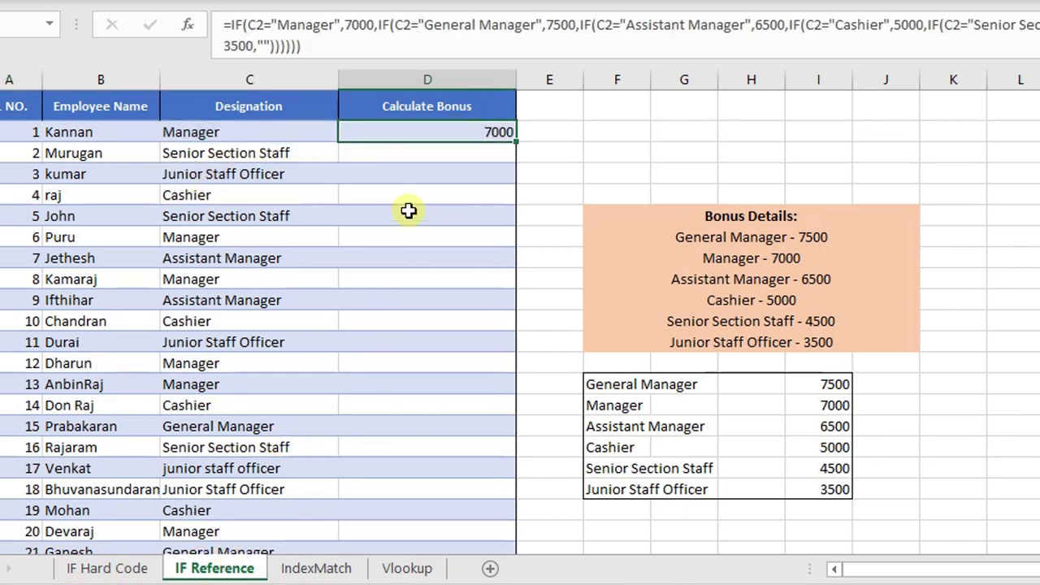
key("F2")
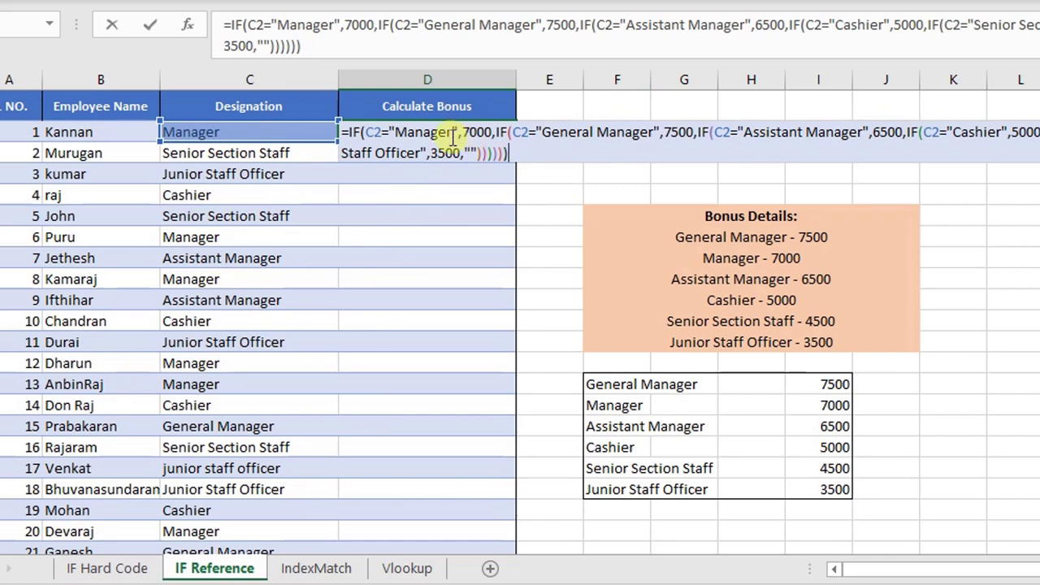
key("Escape")
key("F2")
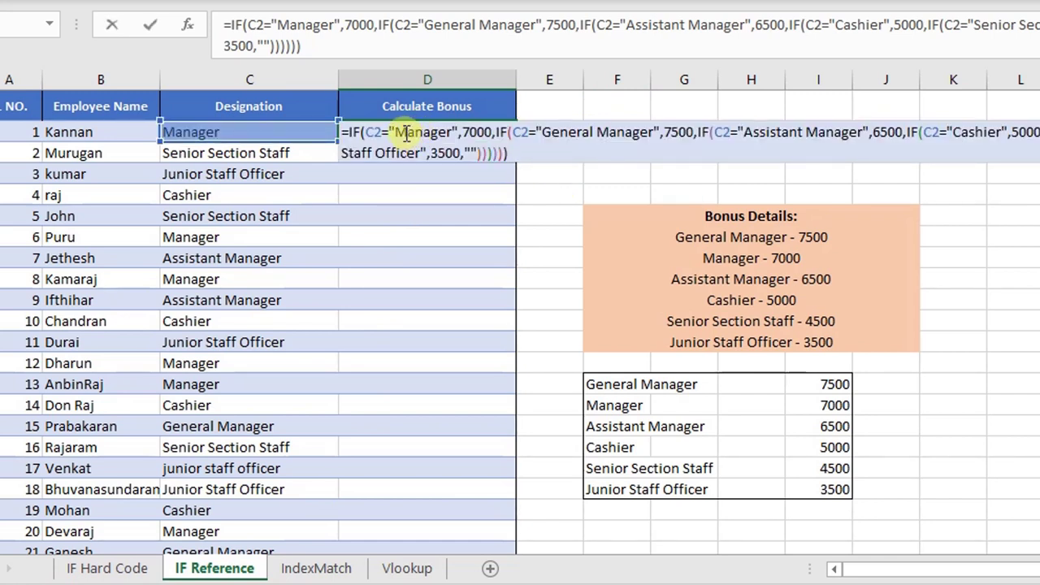
left_click_drag(393, 131, 457, 132)
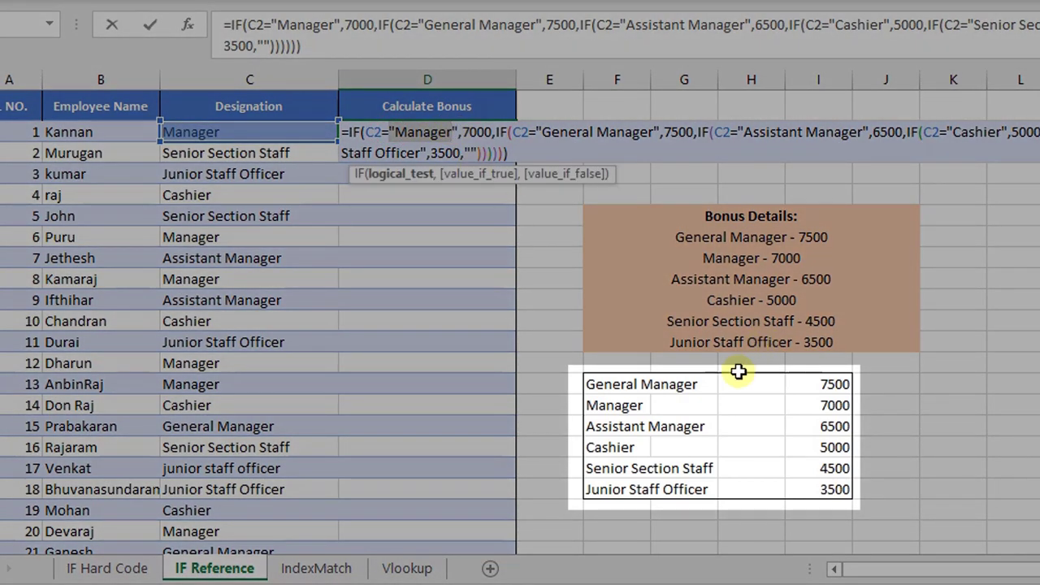
key("Escape")
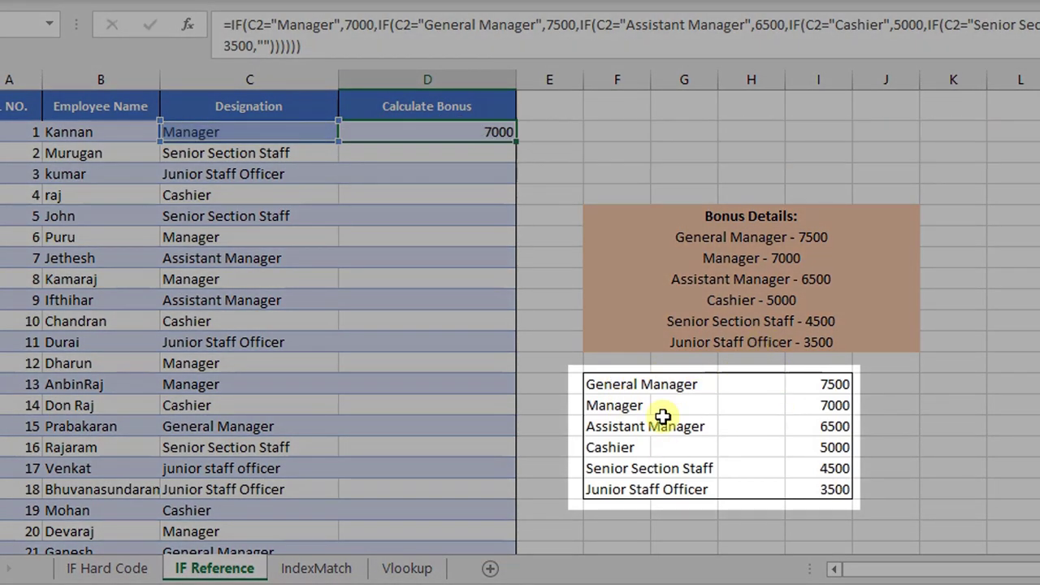
Step: Compare the designation-bonus table with the IF Hard Code formula, then reopen D2 for editing
left_click_drag(606, 379, 800, 489)
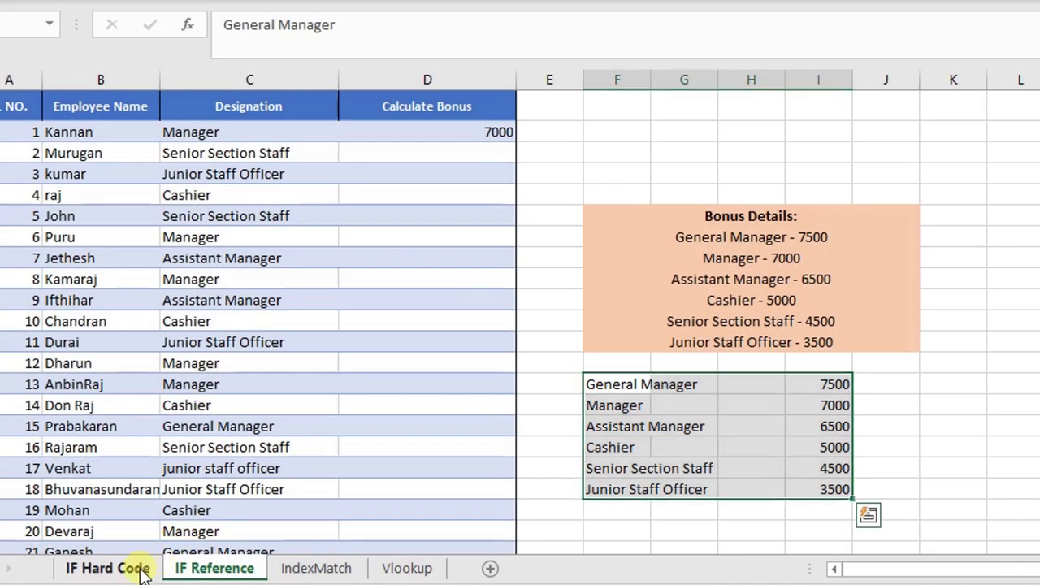
left_click(127, 569)
left_click(710, 406)
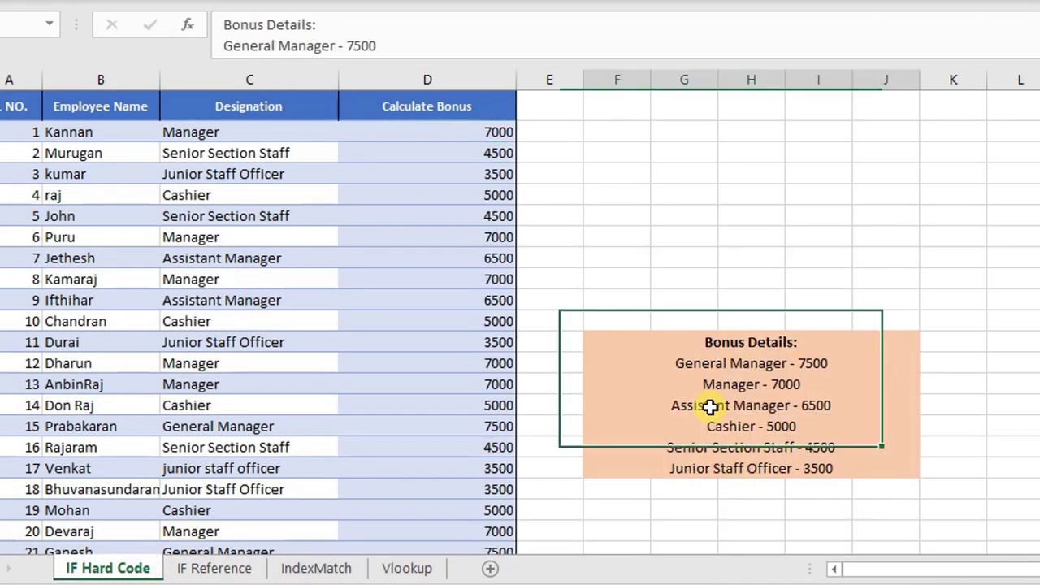
double_click(490, 133)
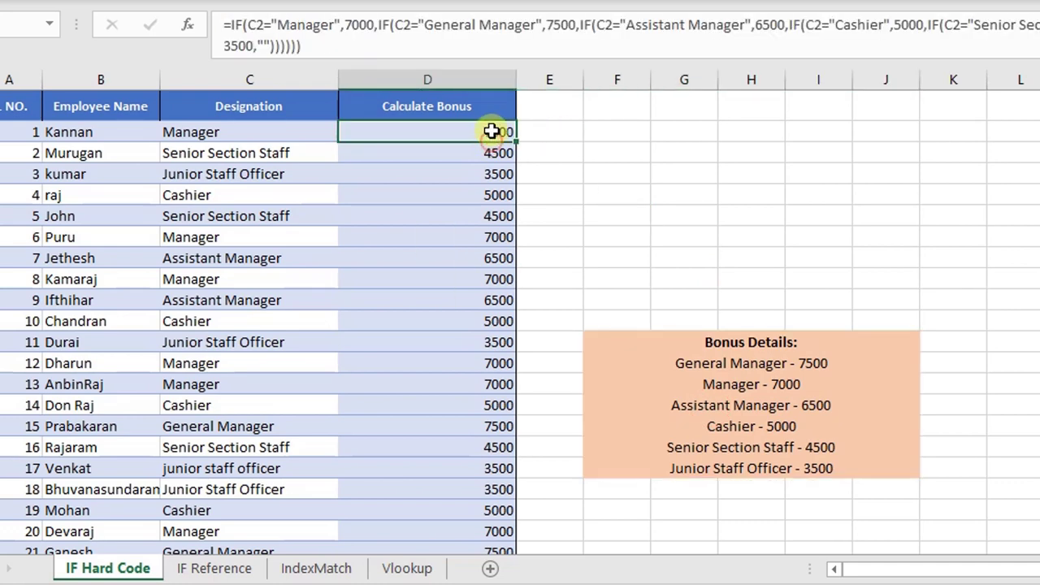
left_click(214, 568)
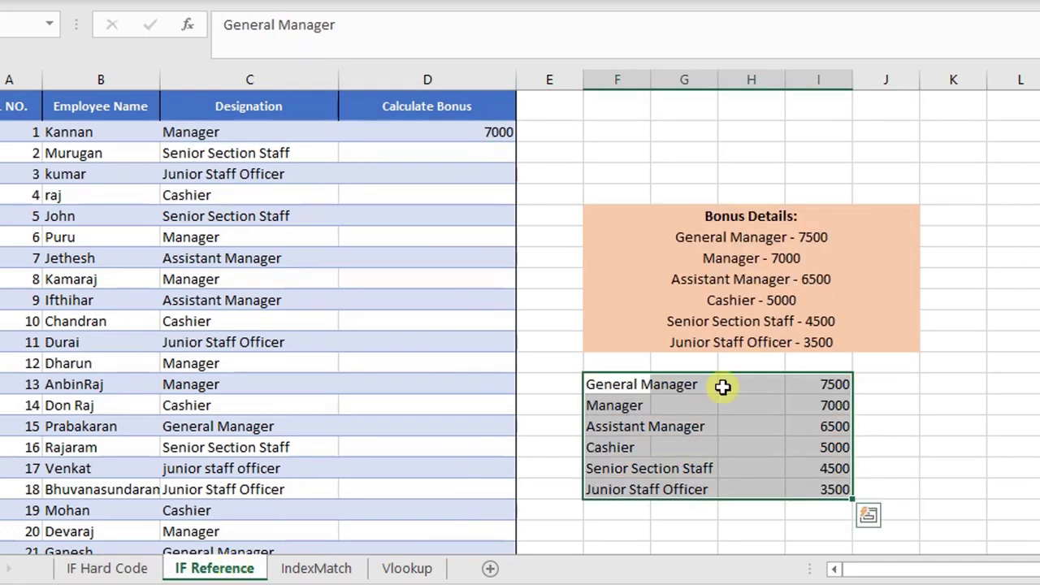
left_click(726, 386)
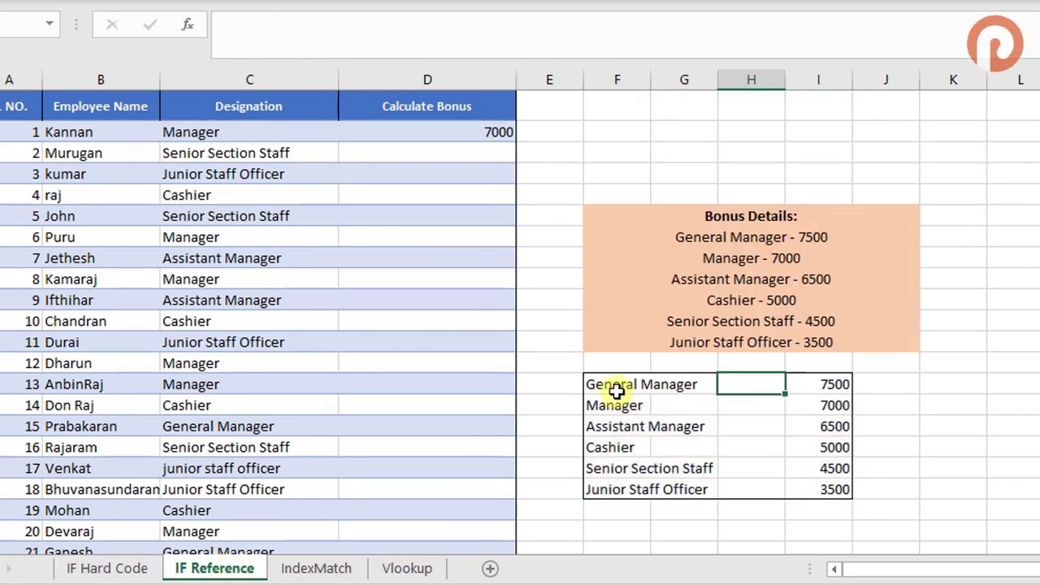
left_click(452, 116)
left_click(437, 127)
double_click(436, 126)
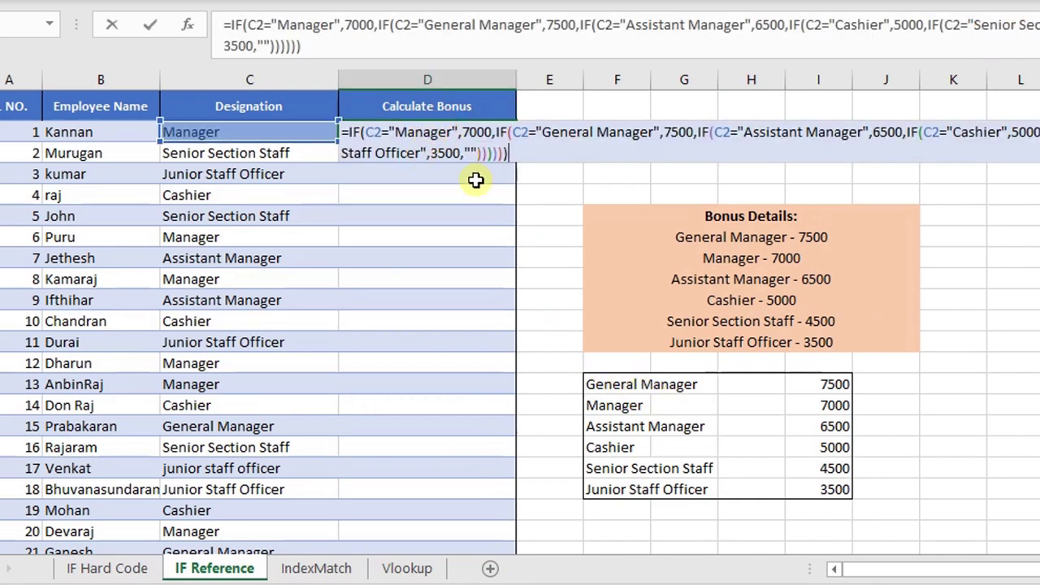
Step: In D2's nested IF, replace the Manager and General Manager texts and bonuses with F15, I15, F14, I14
double_click(426, 133)
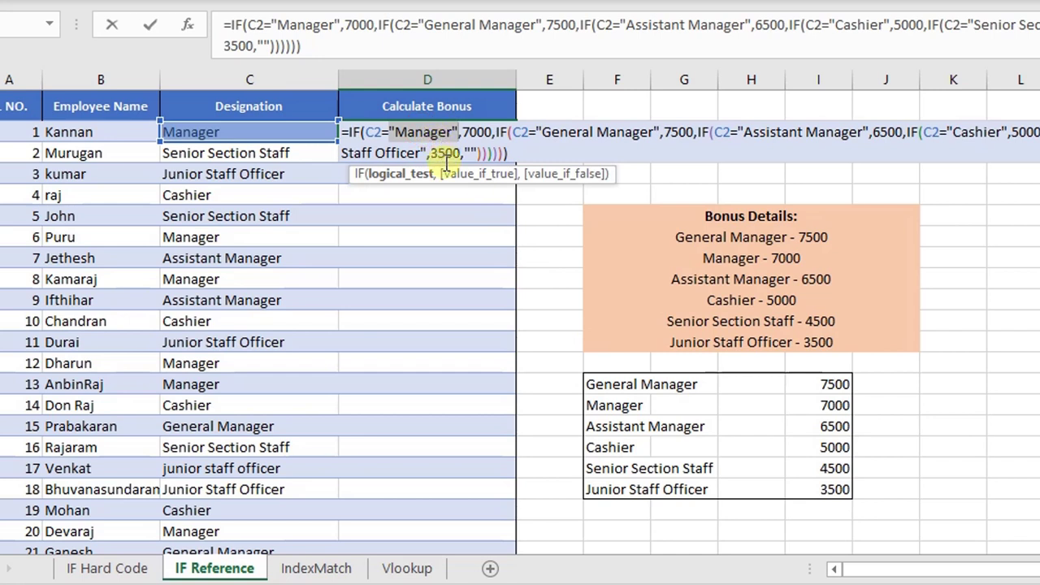
key("BackSpace")
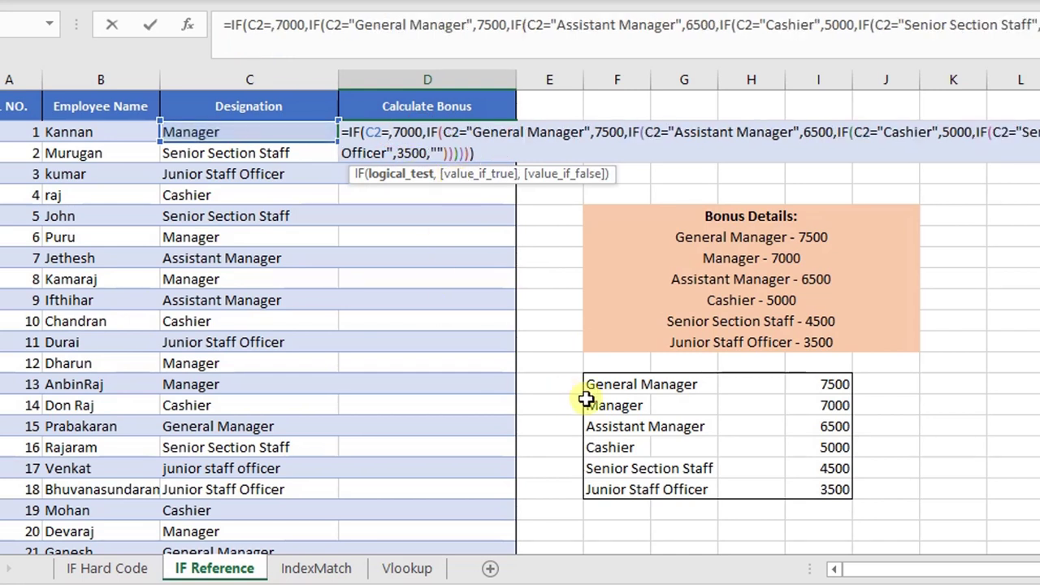
left_click(615, 406)
left_click(418, 132)
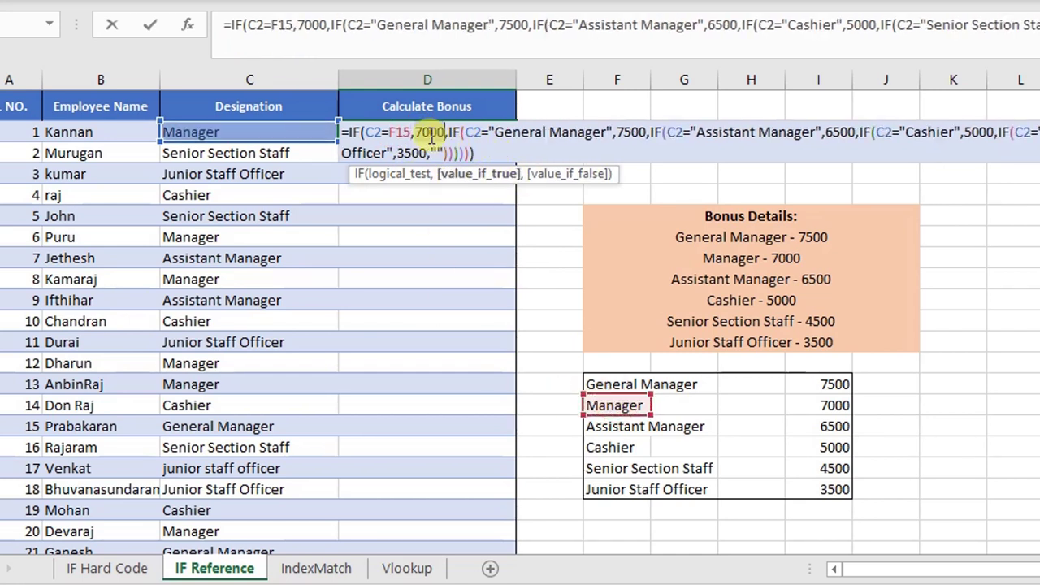
key("BackSpace")
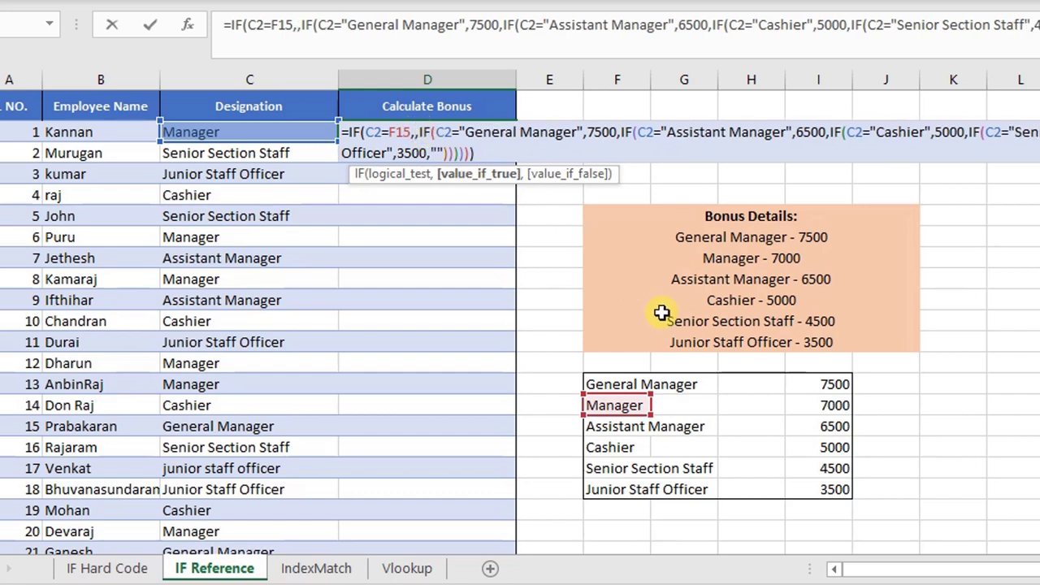
left_click(817, 406)
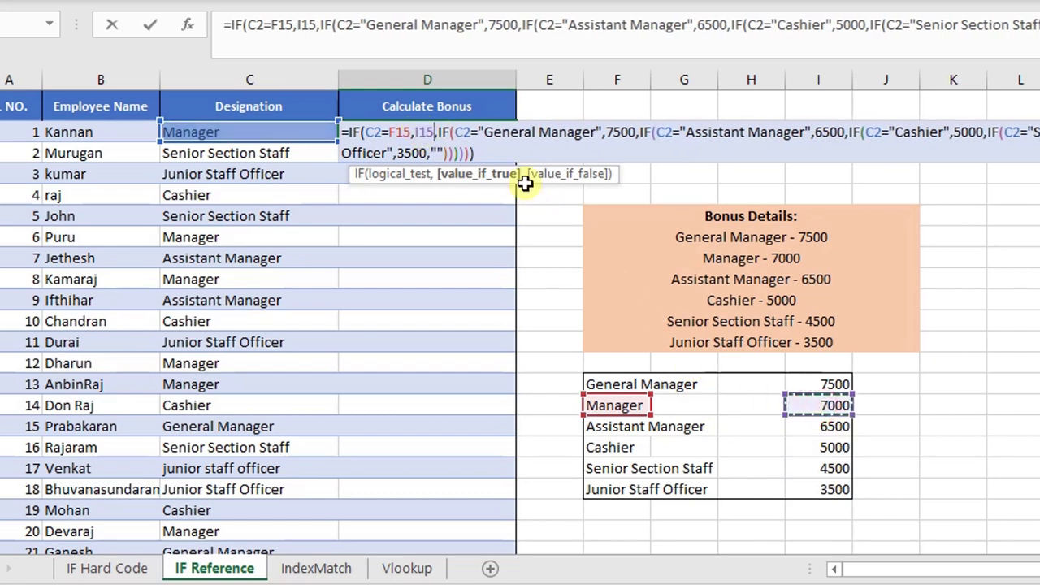
double_click(514, 137)
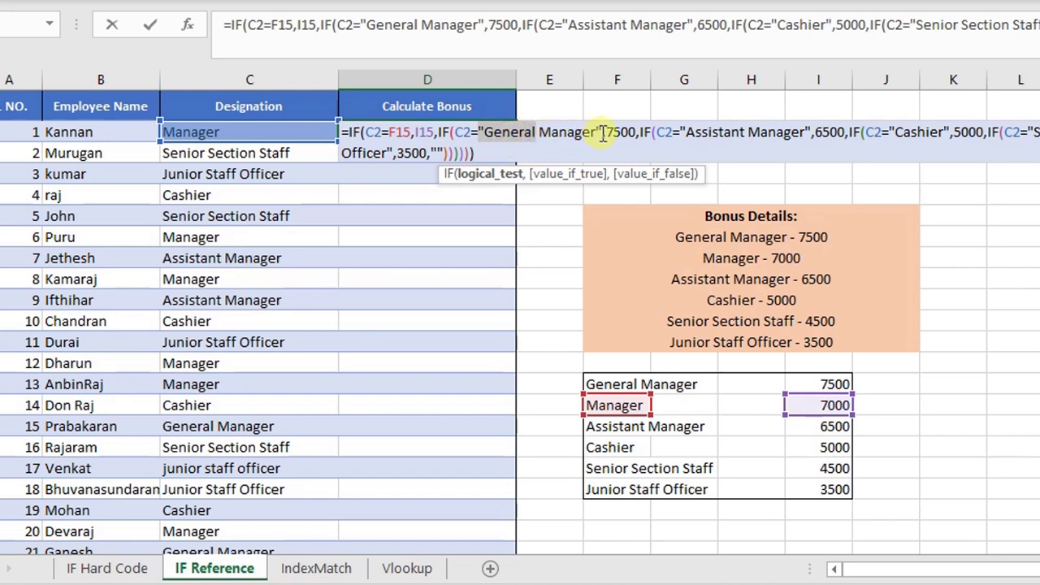
left_click_drag(603, 132, 488, 138)
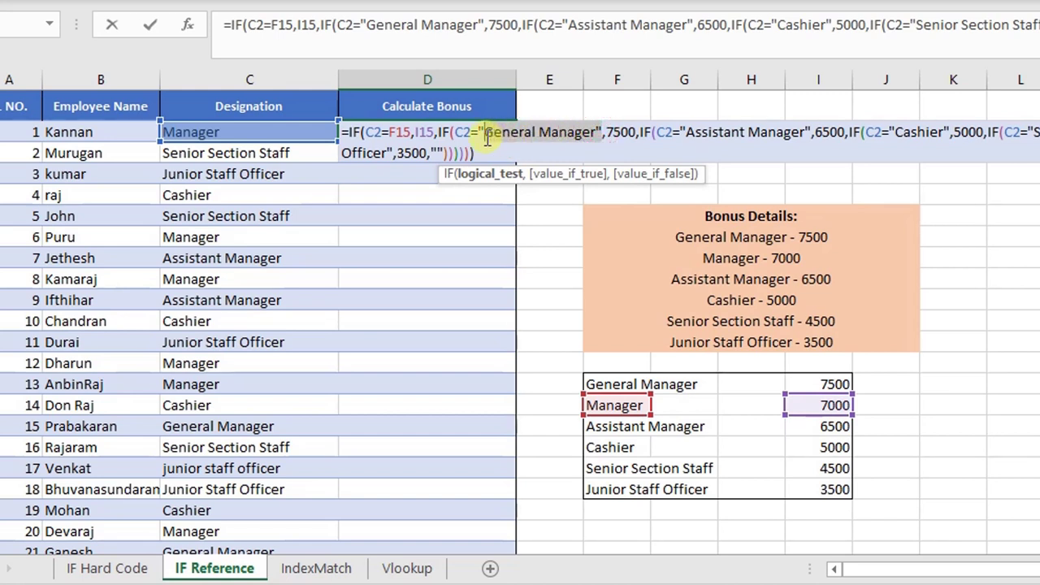
key("BackSpace")
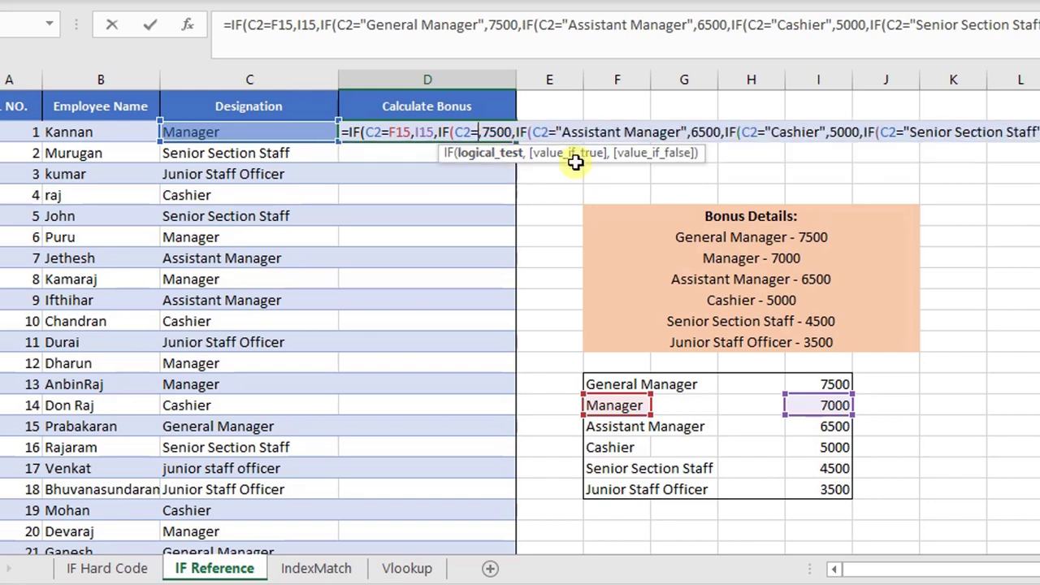
left_click(599, 390)
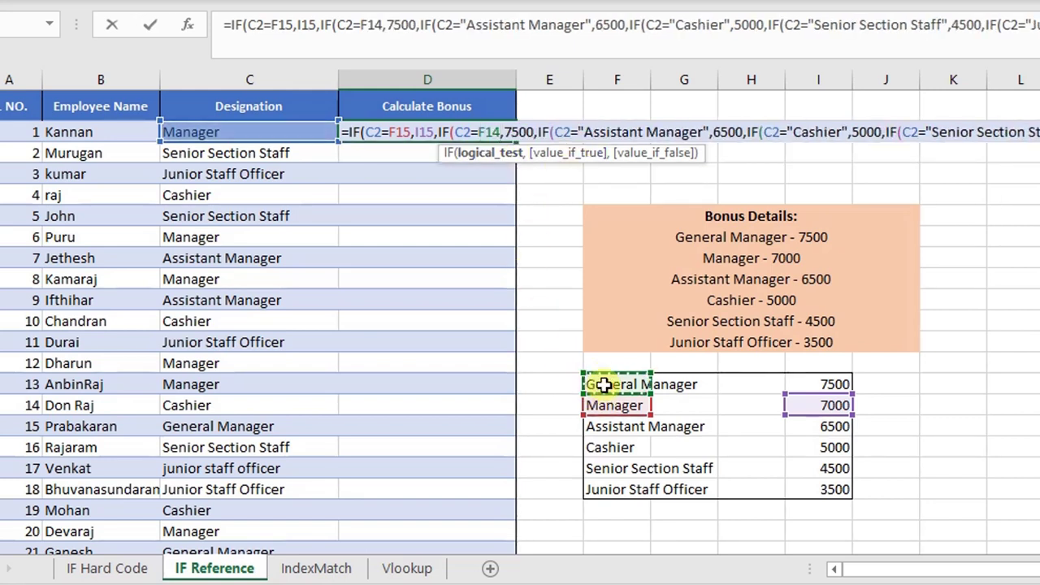
double_click(520, 132)
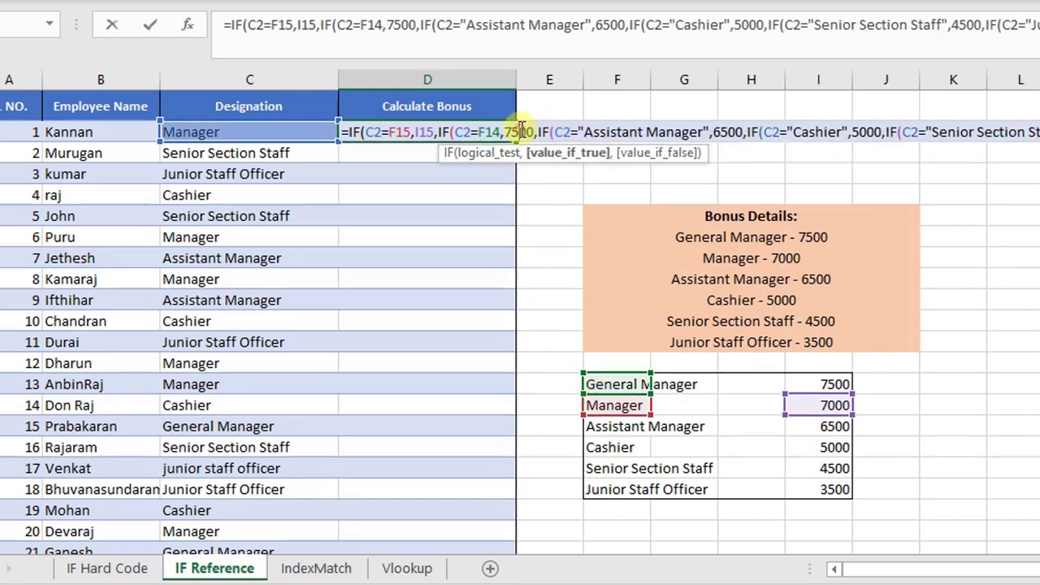
key("BackSpace")
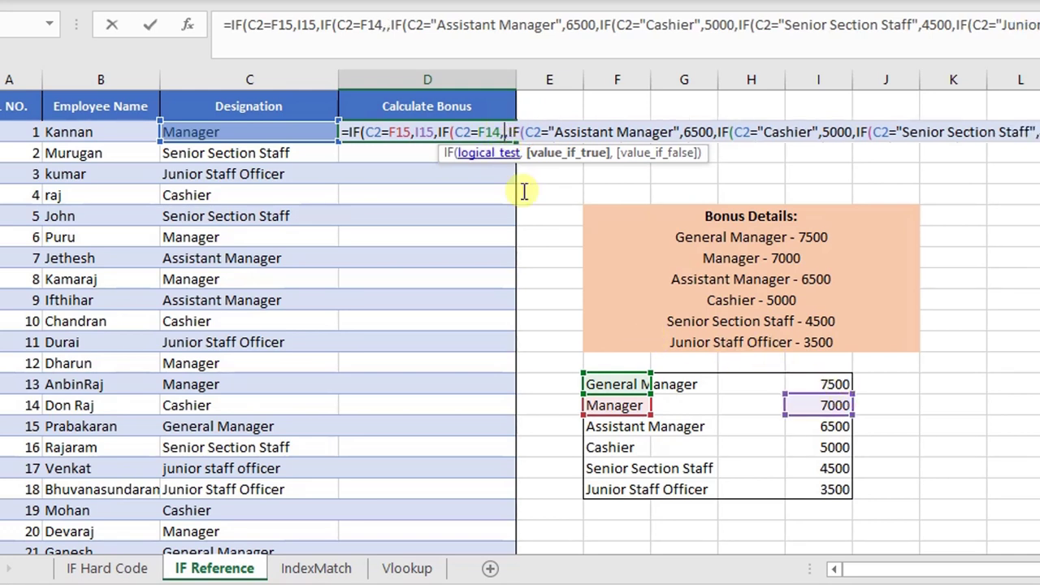
left_click(813, 403)
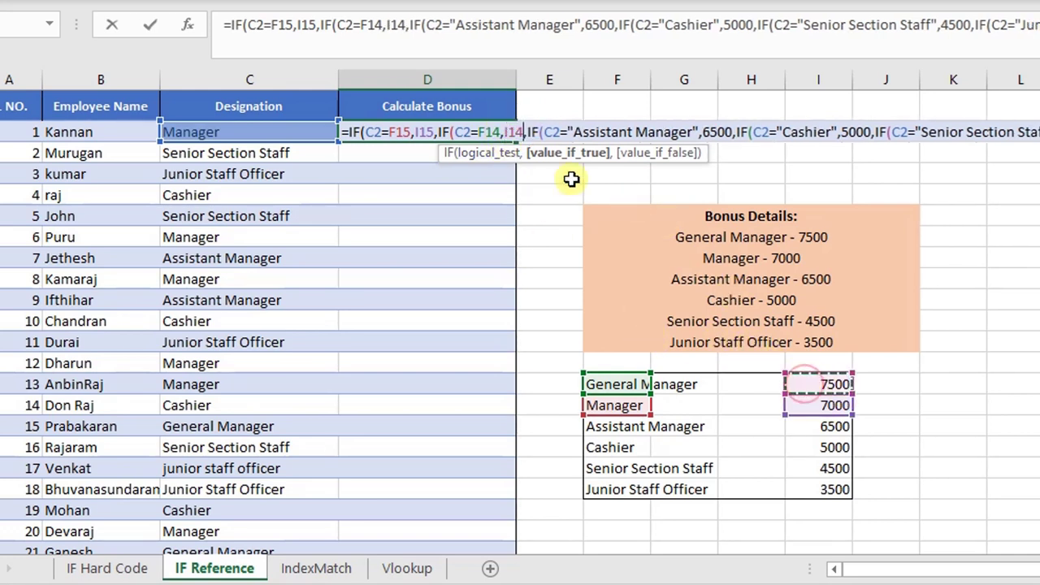
Step: Swap the Assistant Manager and Cashier texts and bonuses for cells F16, I16, F17, I17
left_click_drag(569, 130, 700, 130)
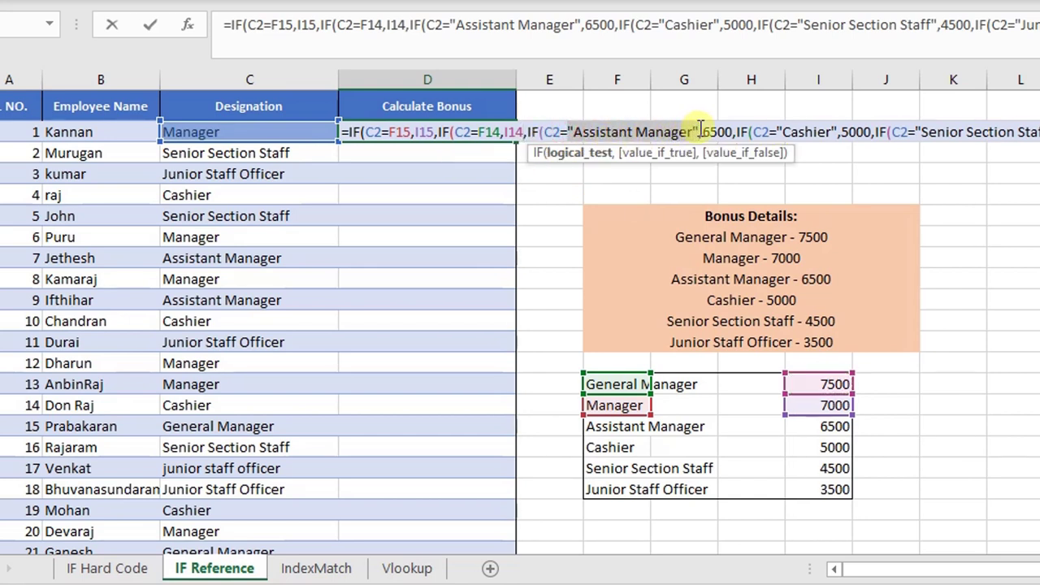
key("BackSpace")
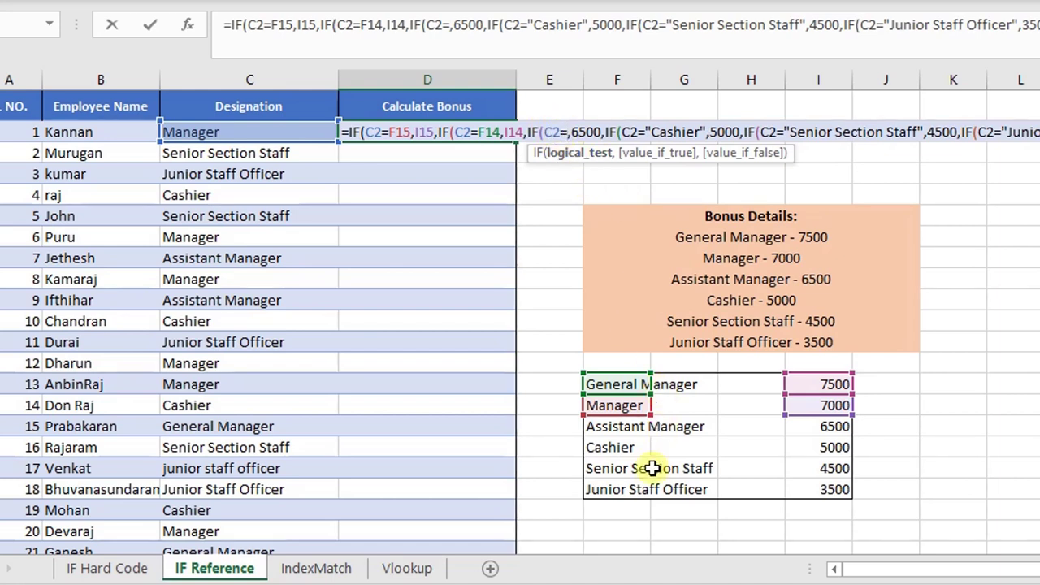
left_click(616, 426)
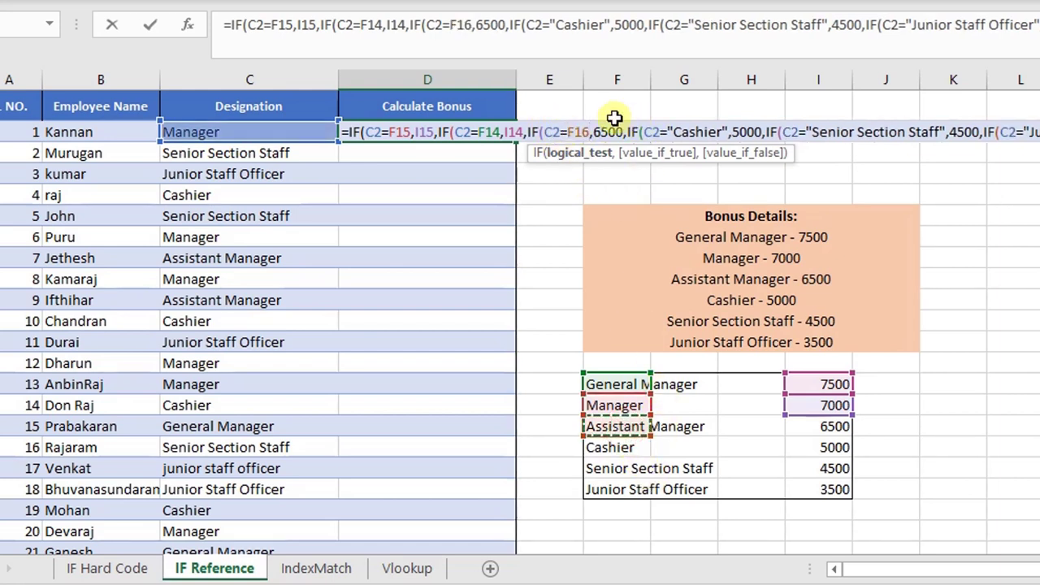
left_click_drag(594, 132, 623, 132)
key("BackSpace")
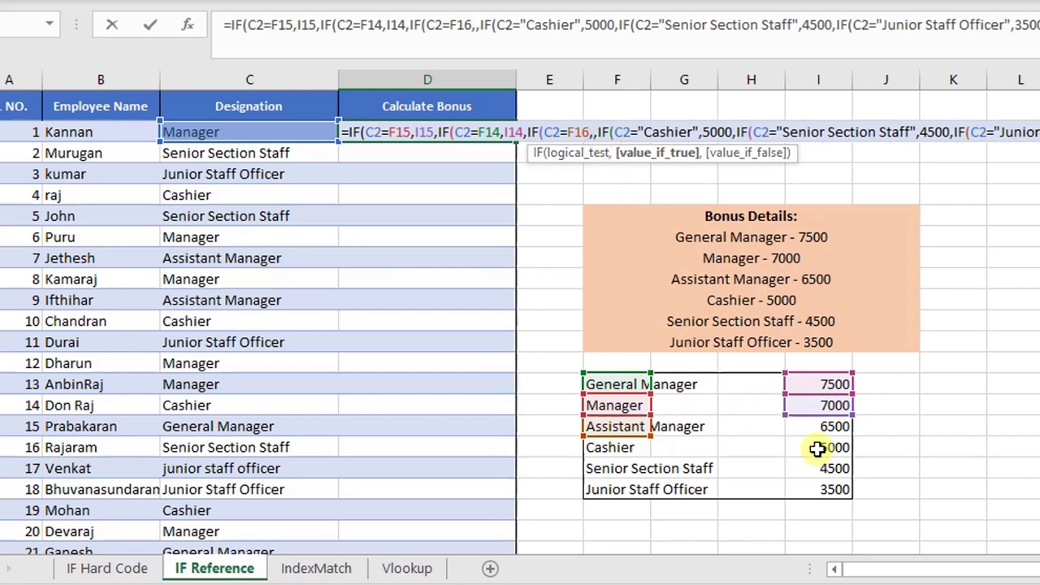
left_click(821, 426)
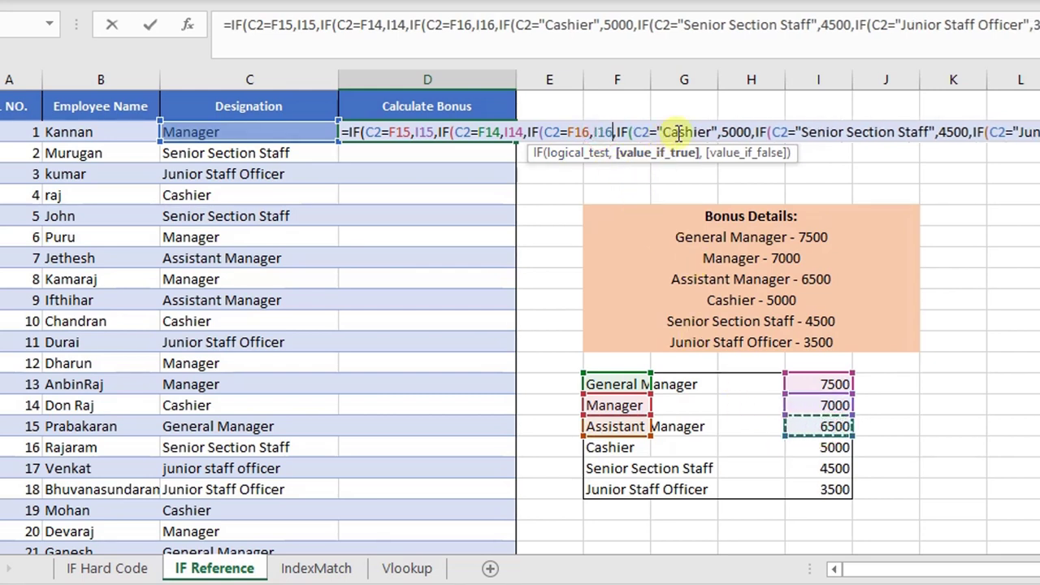
left_click_drag(658, 131, 718, 132)
key("BackSpace")
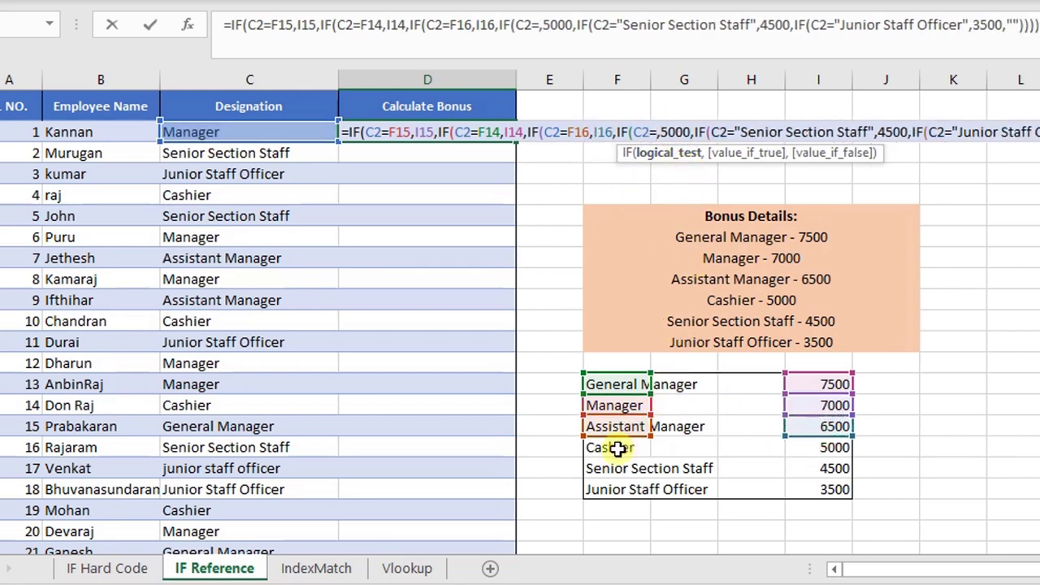
left_click(617, 448)
left_click(699, 132)
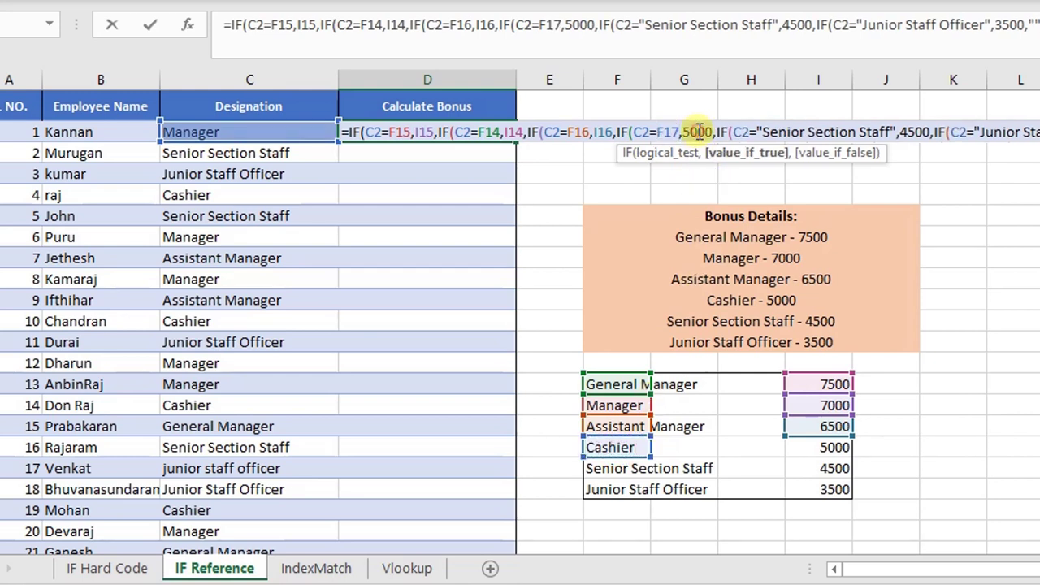
double_click(697, 132)
key("BackSpace")
left_click(821, 447)
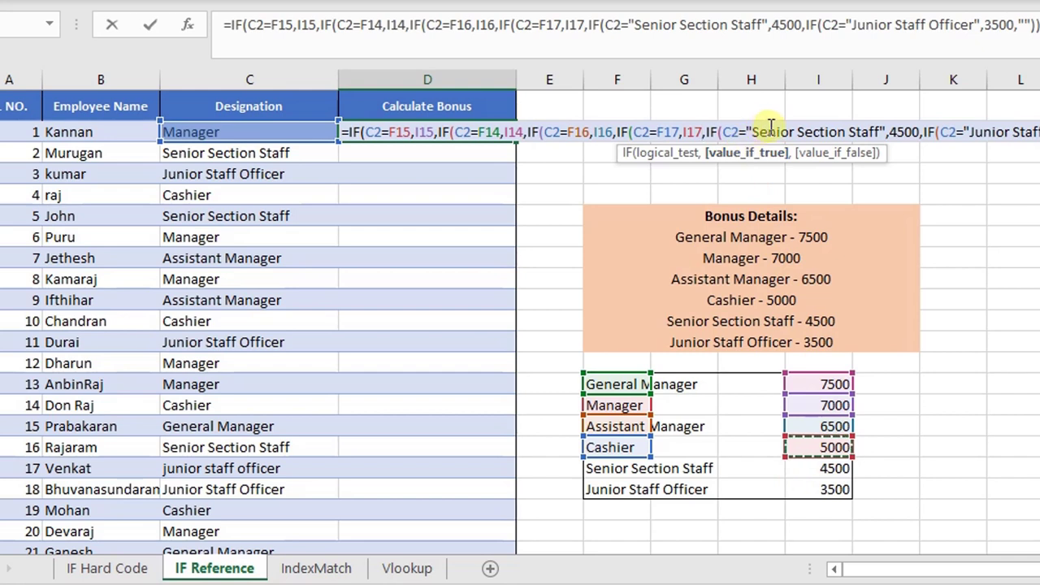
Step: Point the Senior Section Staff and Junior Staff Officer tests at F18/F19, bonuses at I18/I19, and commit
left_click_drag(755, 131, 859, 132)
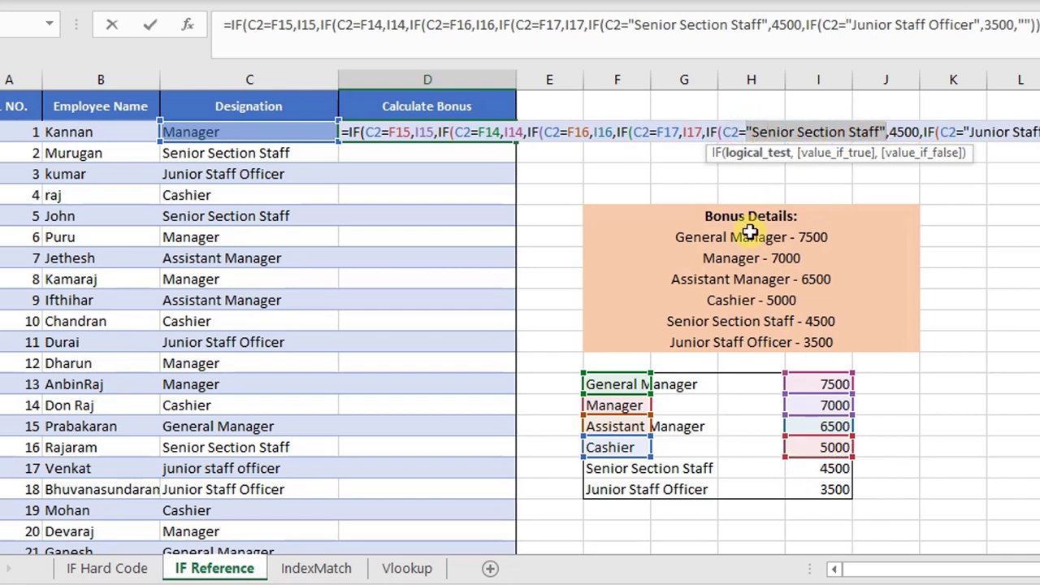
key("BackSpace")
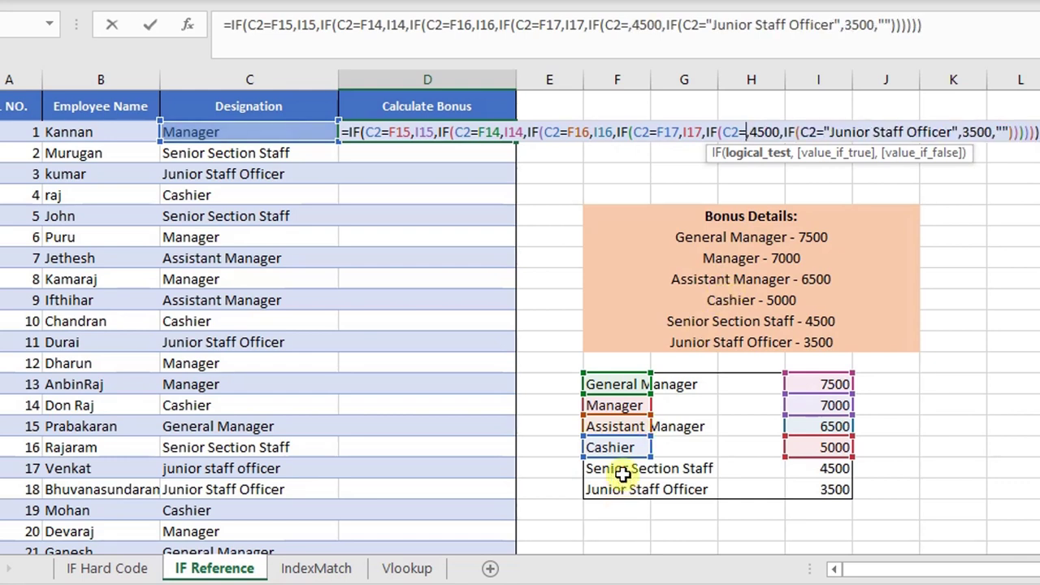
left_click(620, 468)
left_click_drag(803, 131, 772, 132)
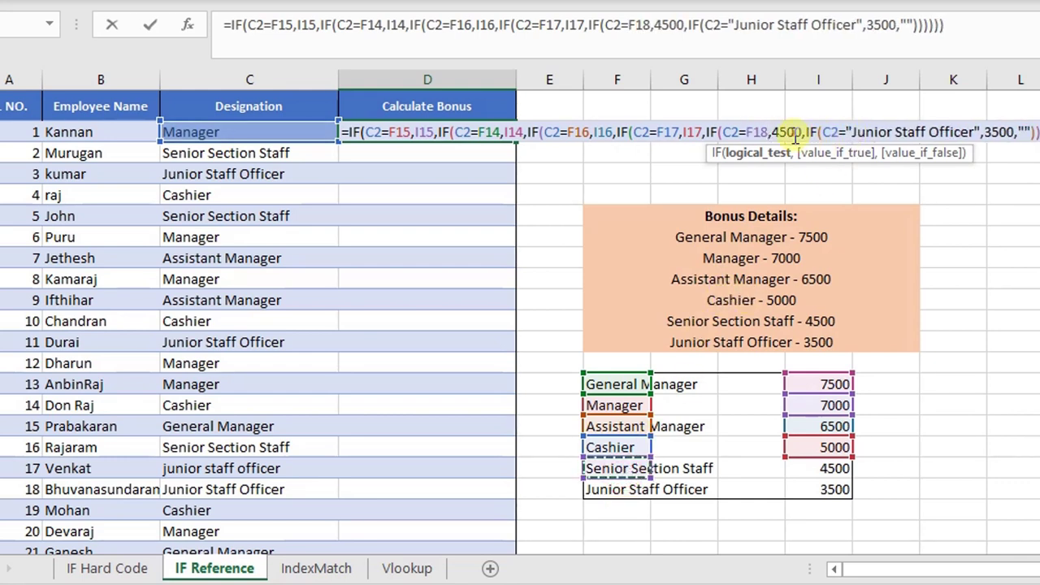
key("BackSpace")
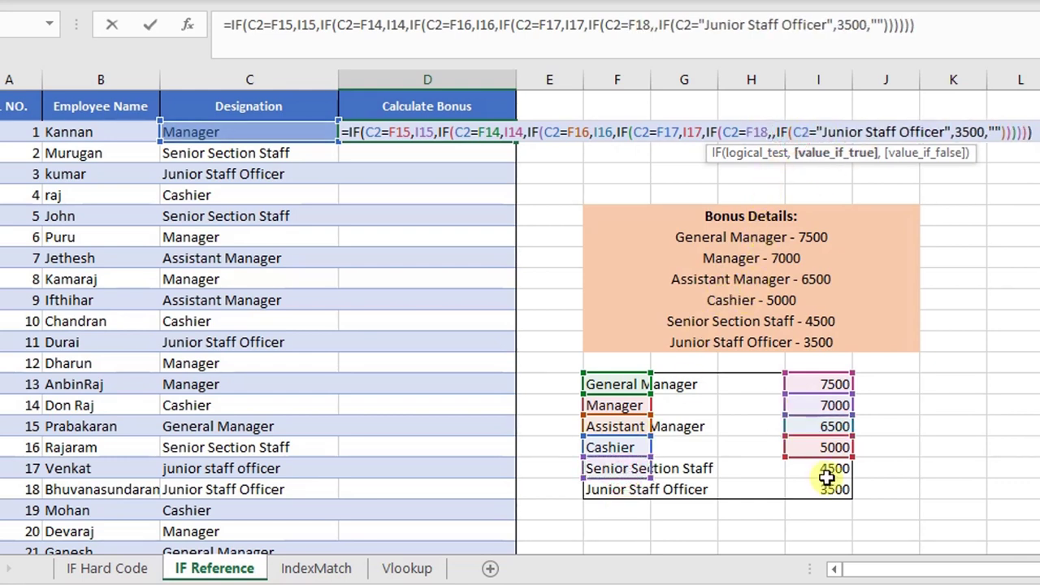
left_click(827, 470)
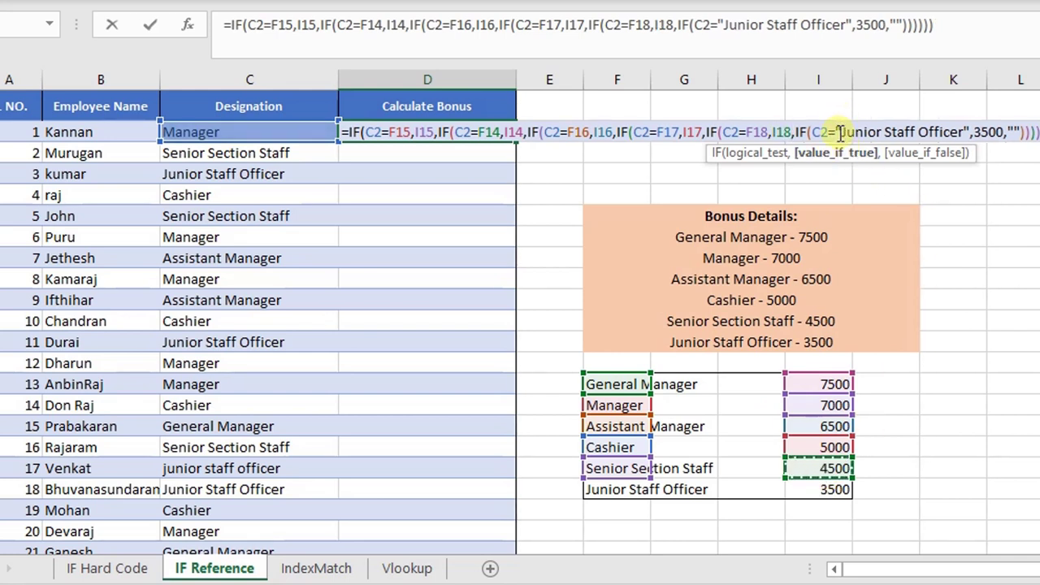
left_click_drag(839, 132, 956, 131)
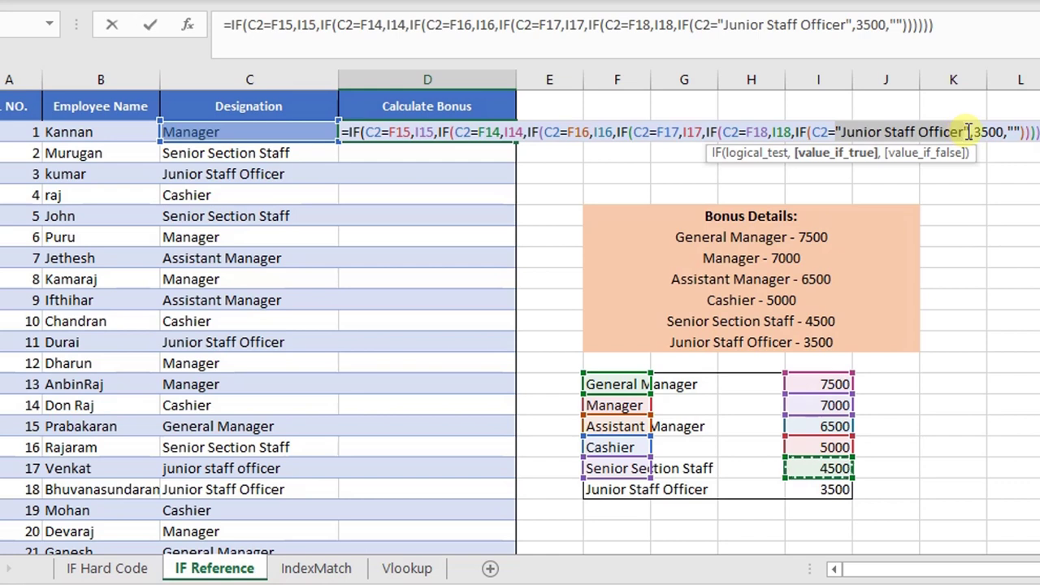
key("BackSpace")
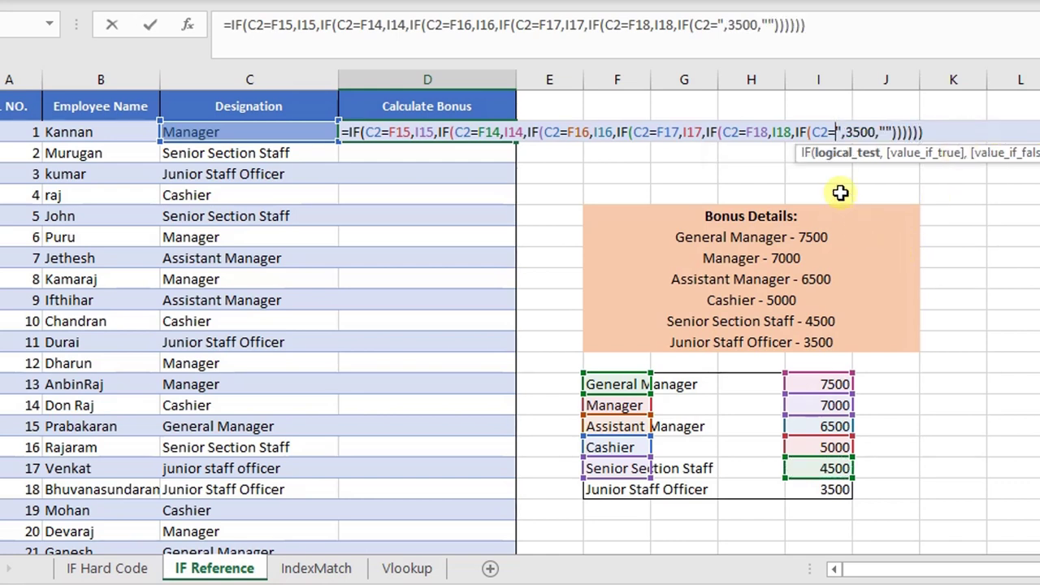
left_click(843, 131)
key("BackSpace")
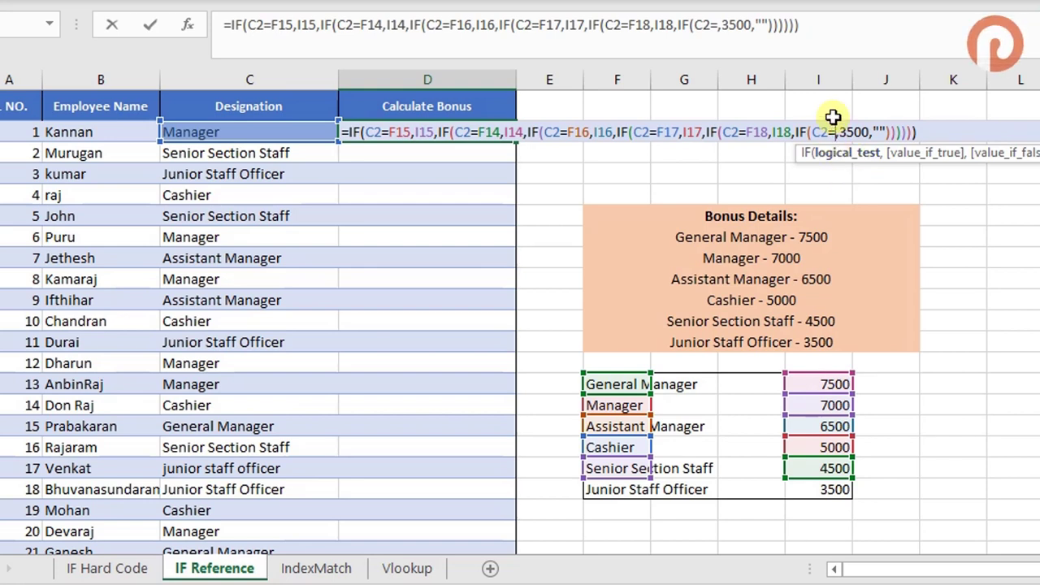
left_click(613, 486)
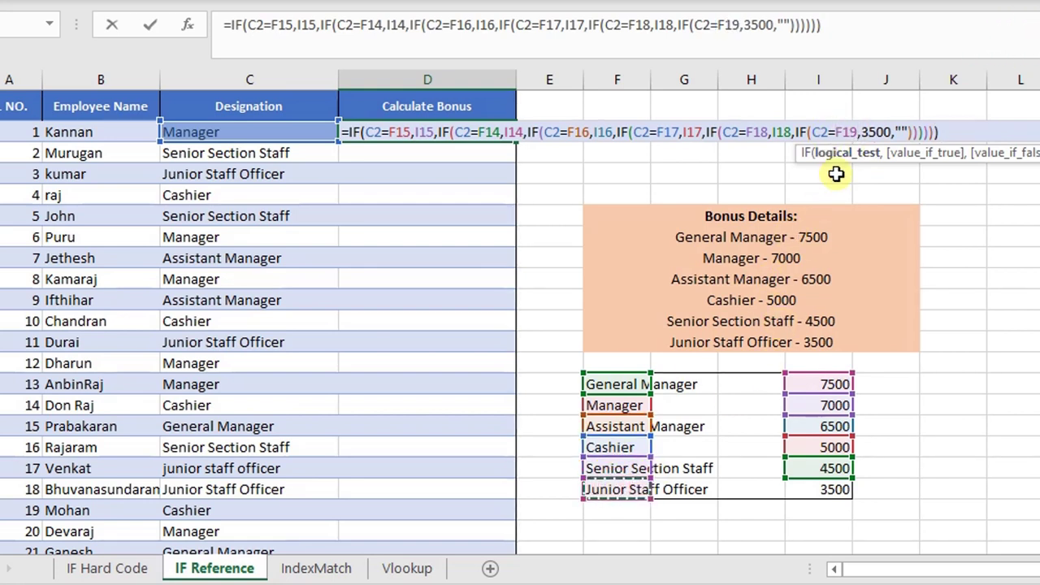
double_click(877, 132)
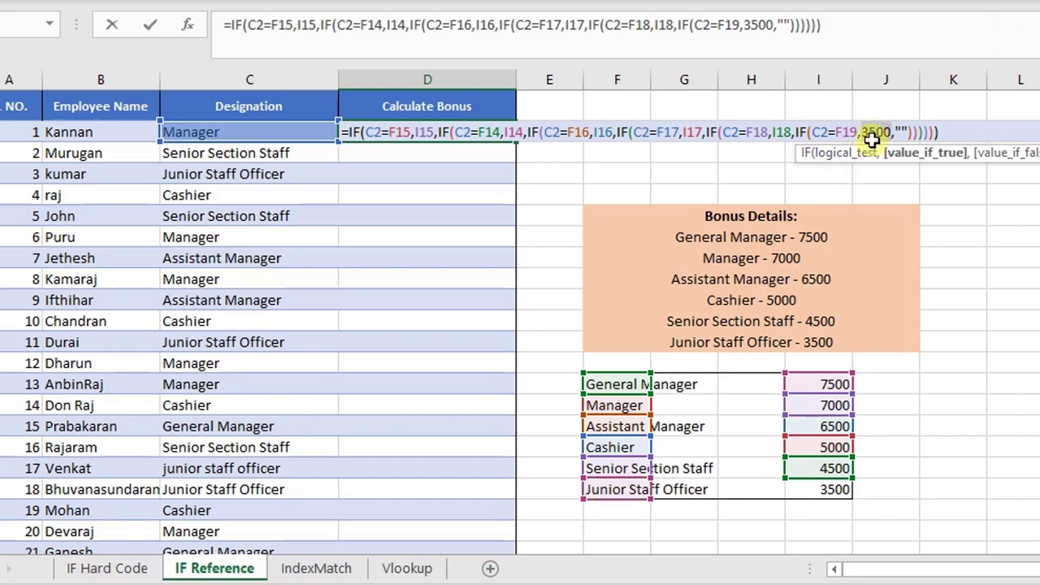
left_click(833, 490)
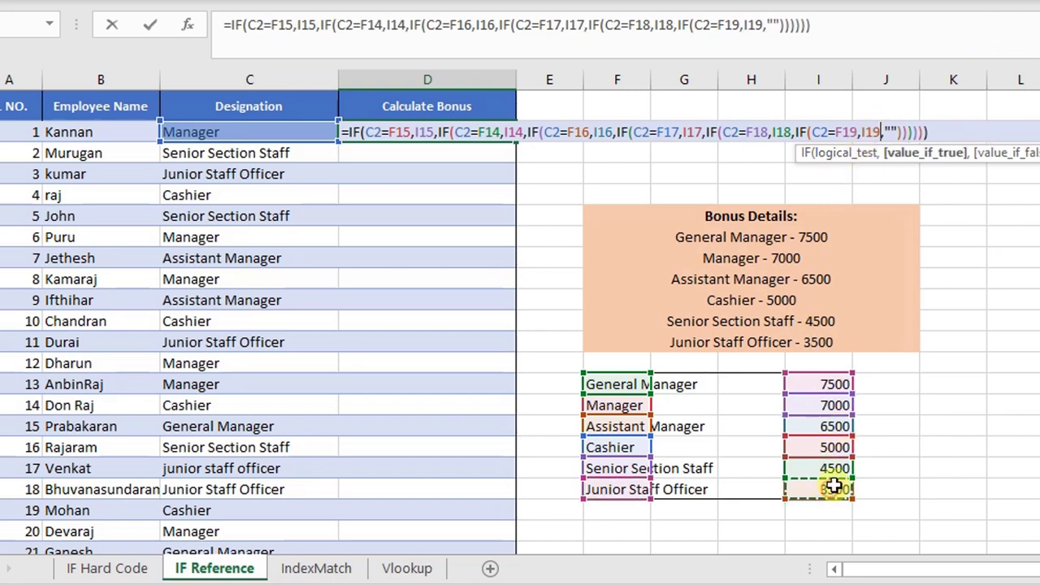
key("Return")
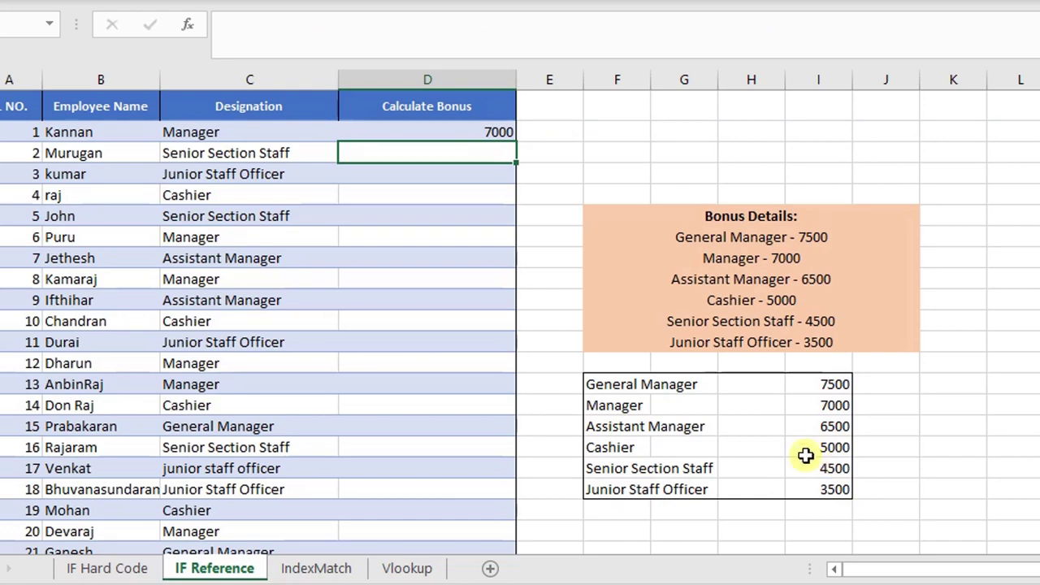
Step: Compare D2's cell-referenced formula against the IF Hard Code sheet, ending on IF Reference
left_click(490, 132)
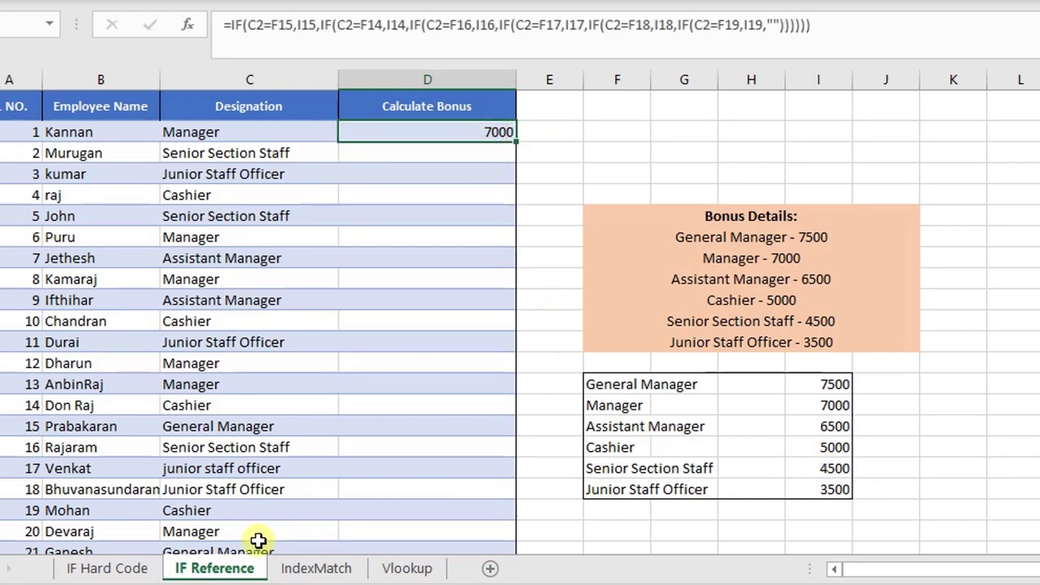
left_click(130, 569)
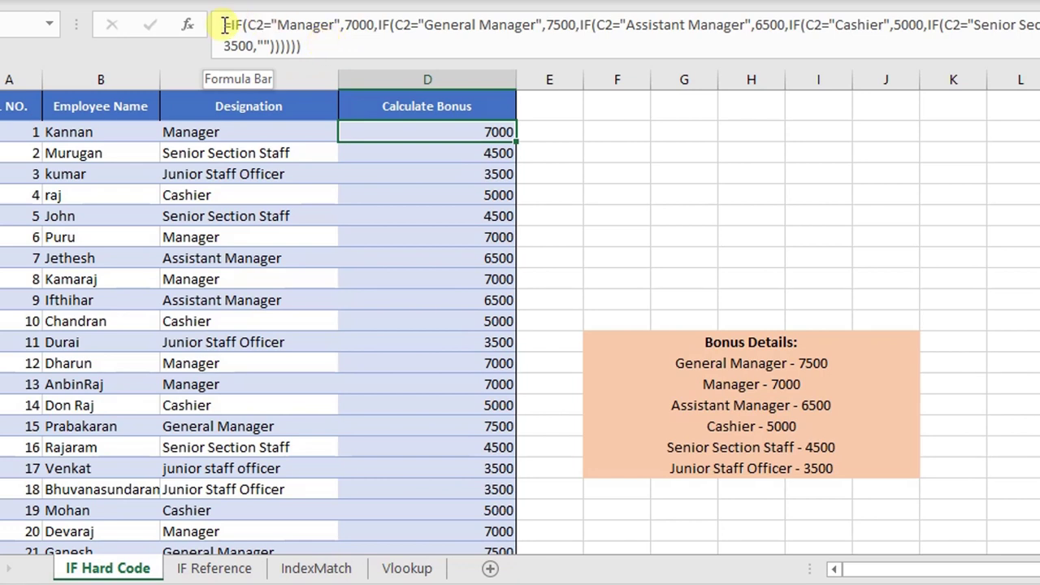
left_click(171, 562)
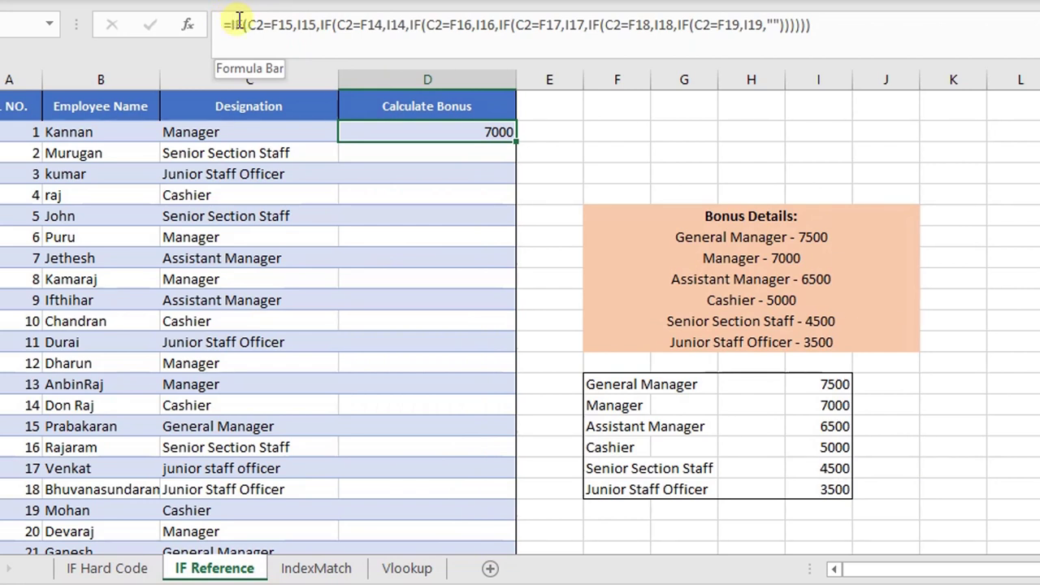
double_click(469, 132)
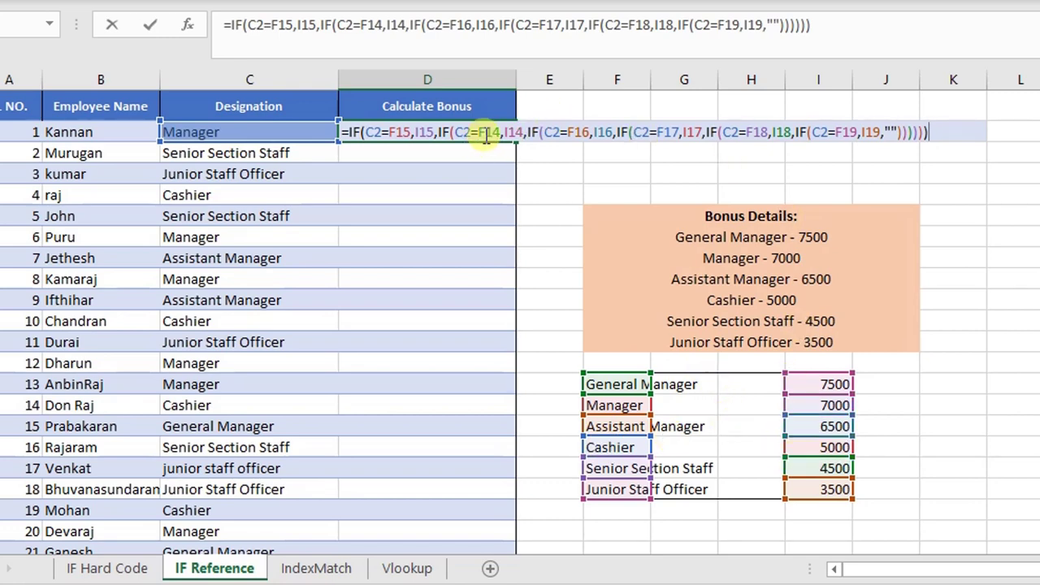
key("ctrl+Return")
left_click(106, 569)
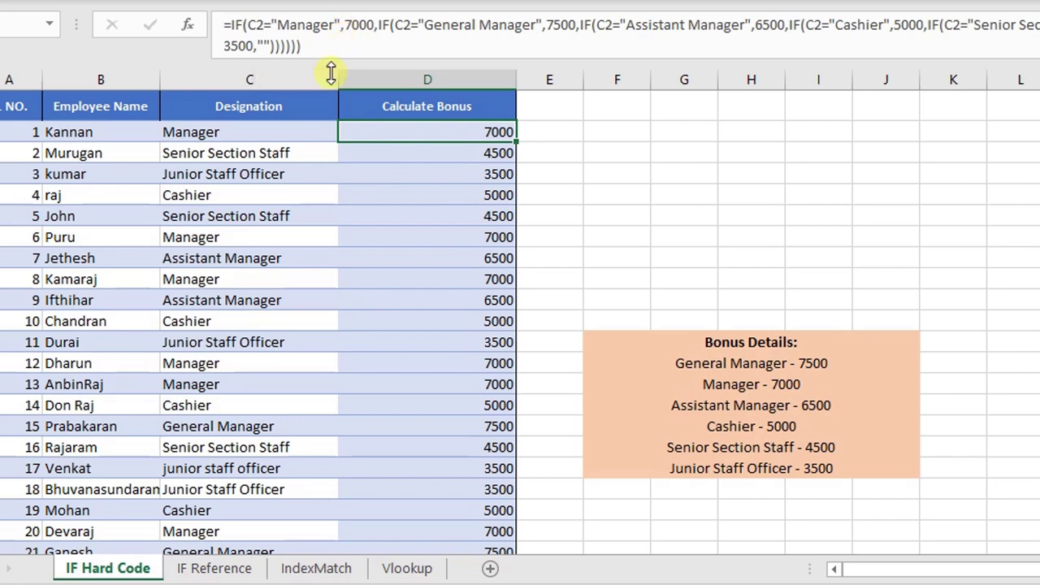
left_click(214, 569)
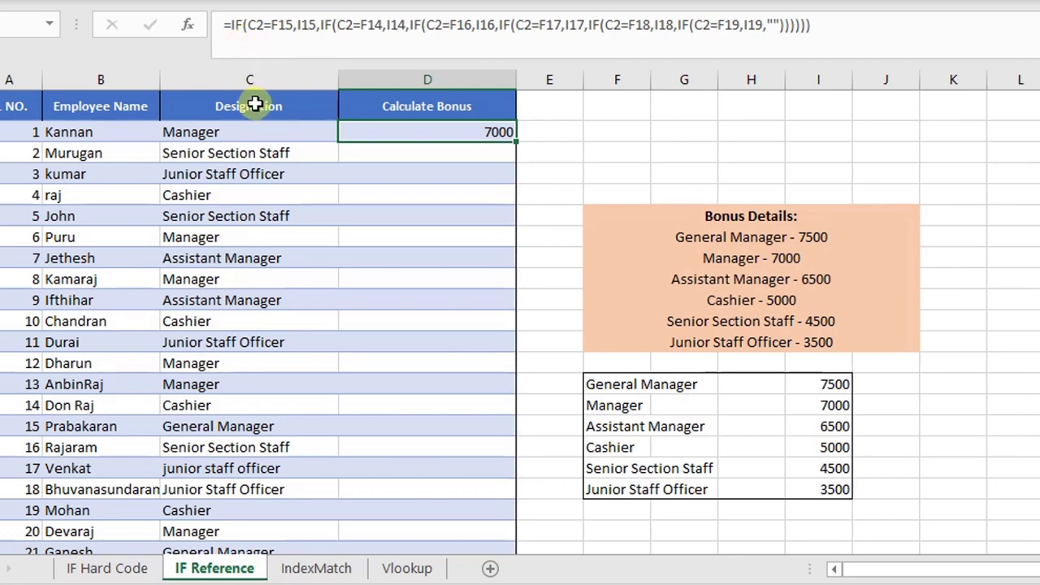
left_click(106, 568)
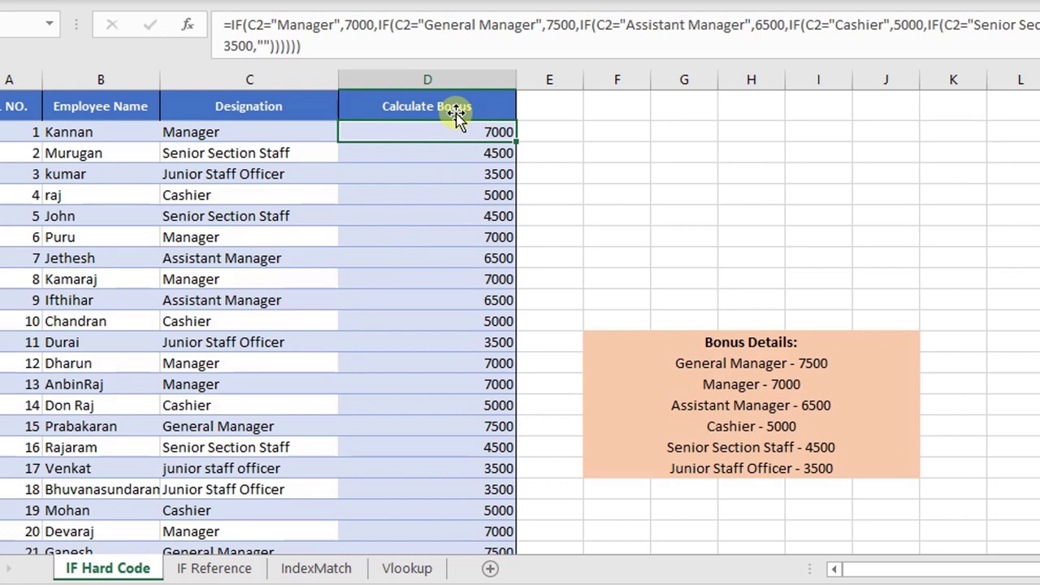
left_click(210, 568)
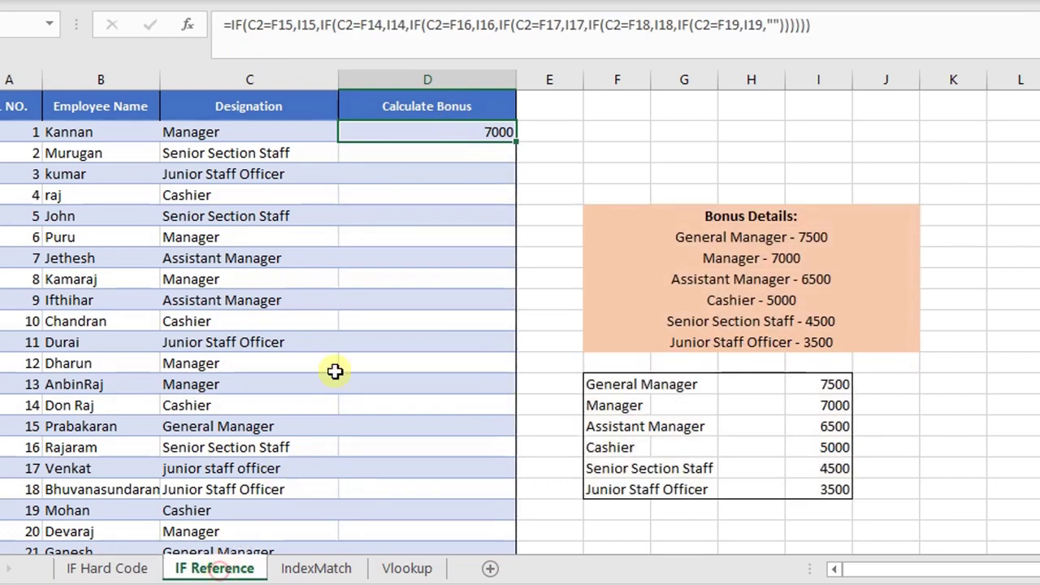
left_click(325, 40)
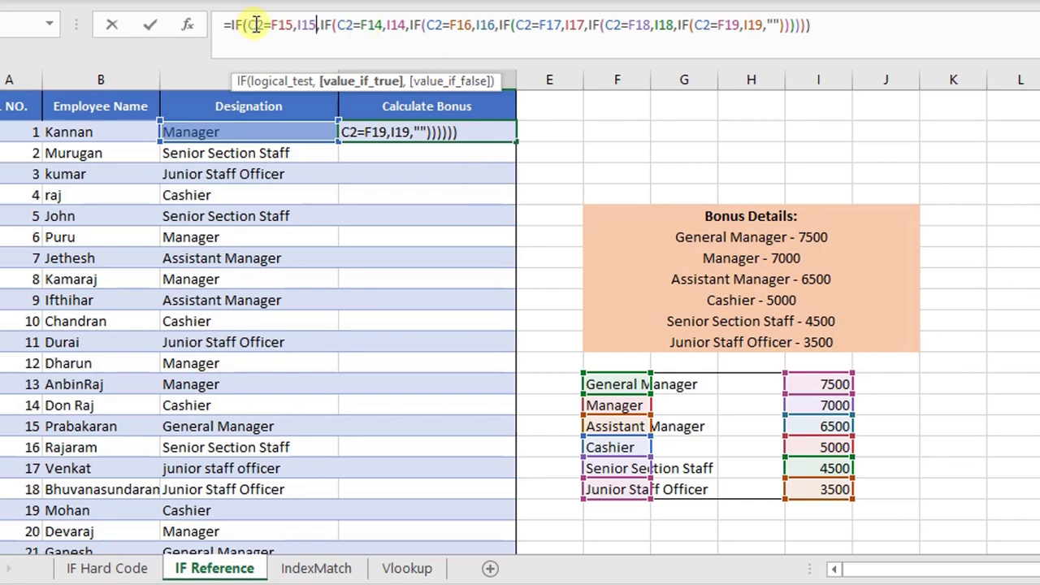
left_click(255, 24)
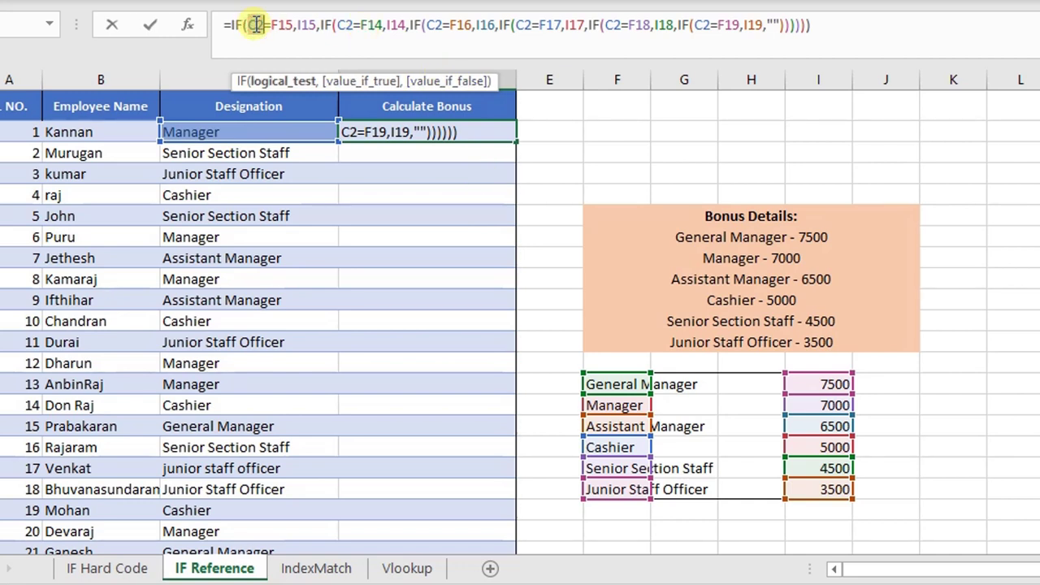
double_click(277, 24)
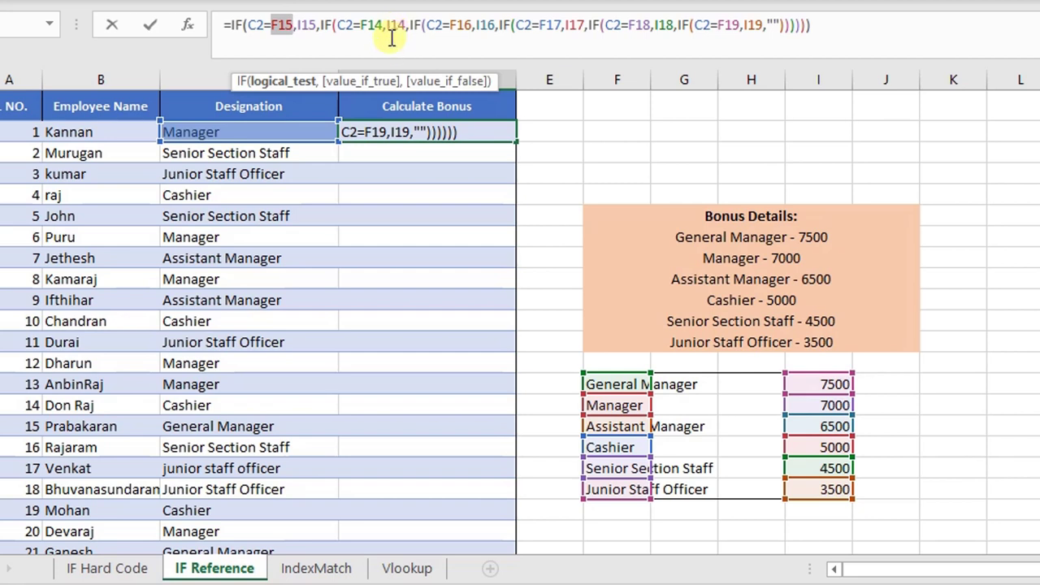
left_click(393, 27)
key("Return")
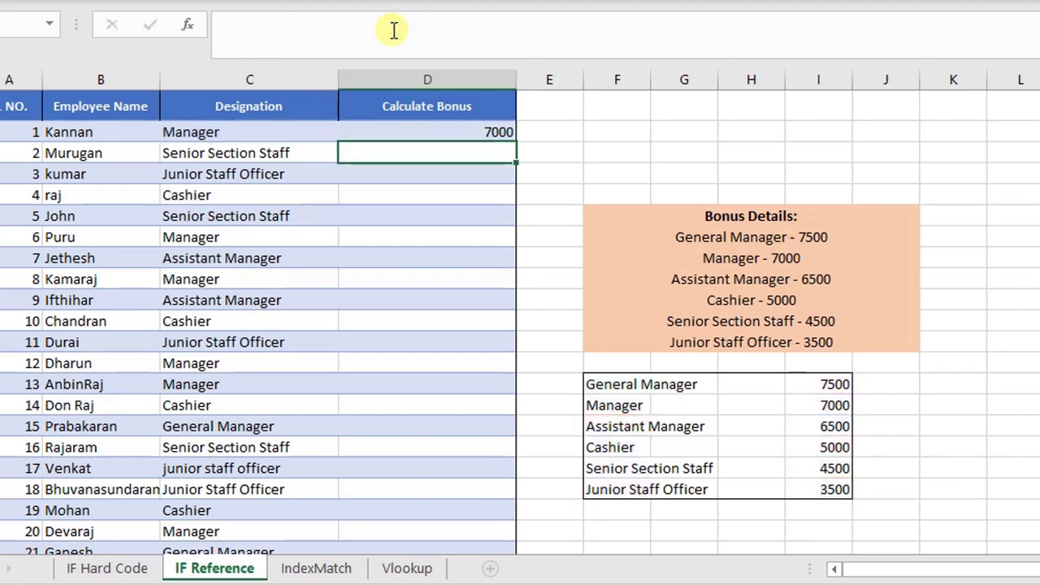
Step: Fill D2's bonus formula down column D, which yields bonuses only through D6
left_click(503, 134)
left_click_drag(515, 142, 472, 482)
scroll(472, 482, "up", 1)
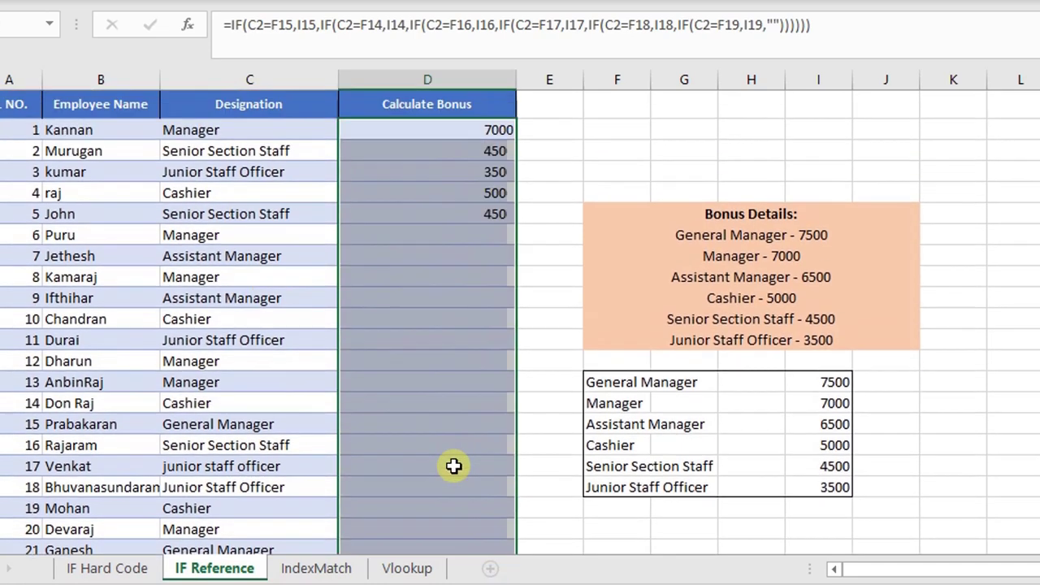
left_click(503, 220)
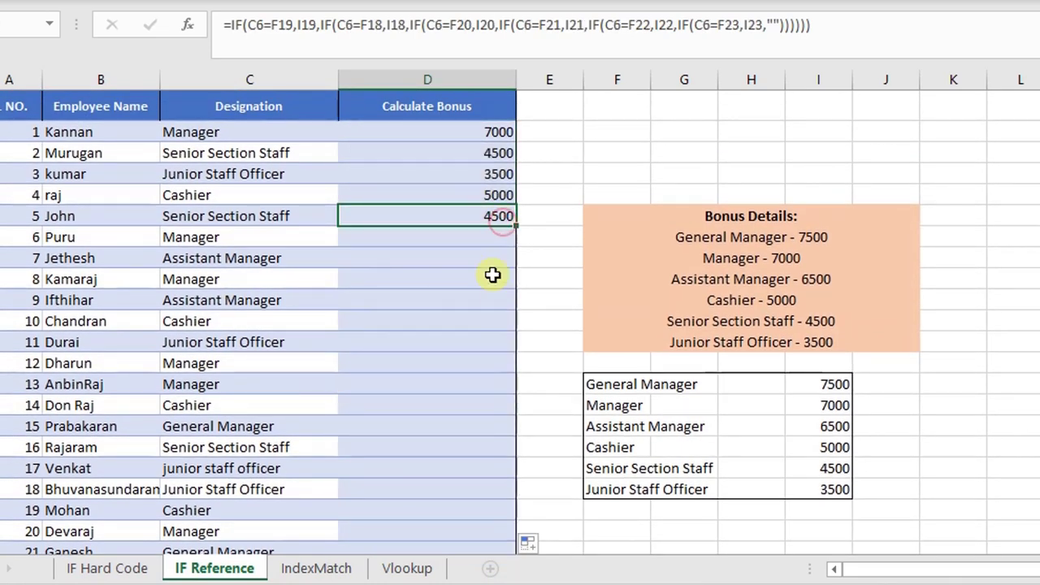
Step: Inspect D2's and D16's formulas to compare their shifted table references, leaving both unchanged
double_click(490, 135)
key("Escape")
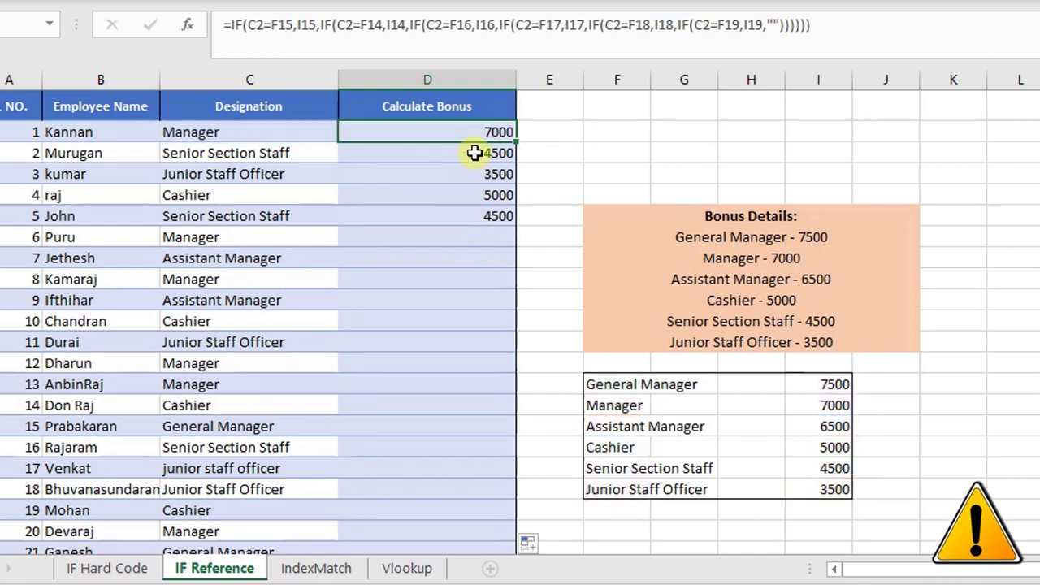
key("F2")
key("Escape")
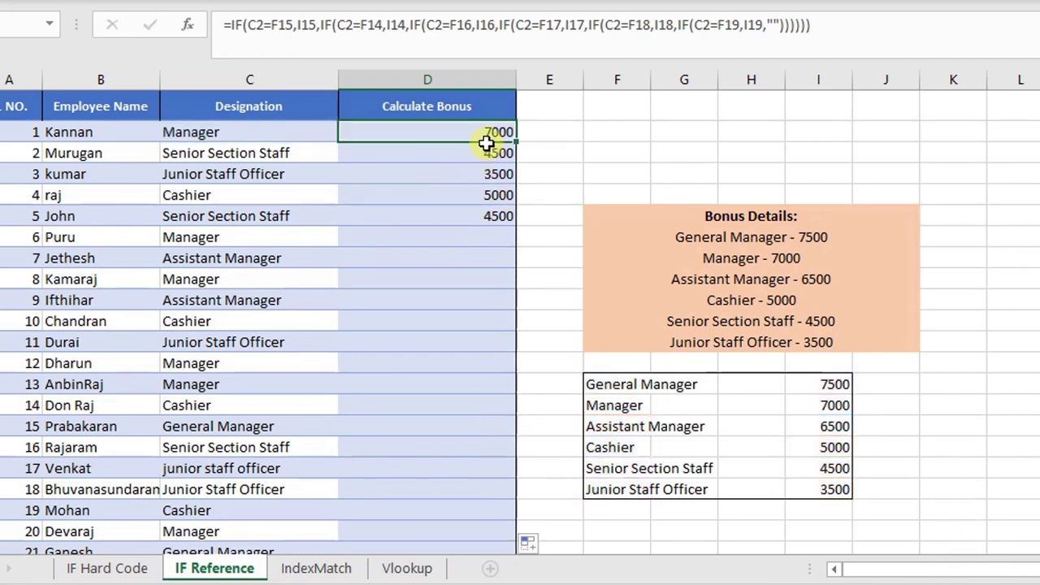
double_click(482, 133)
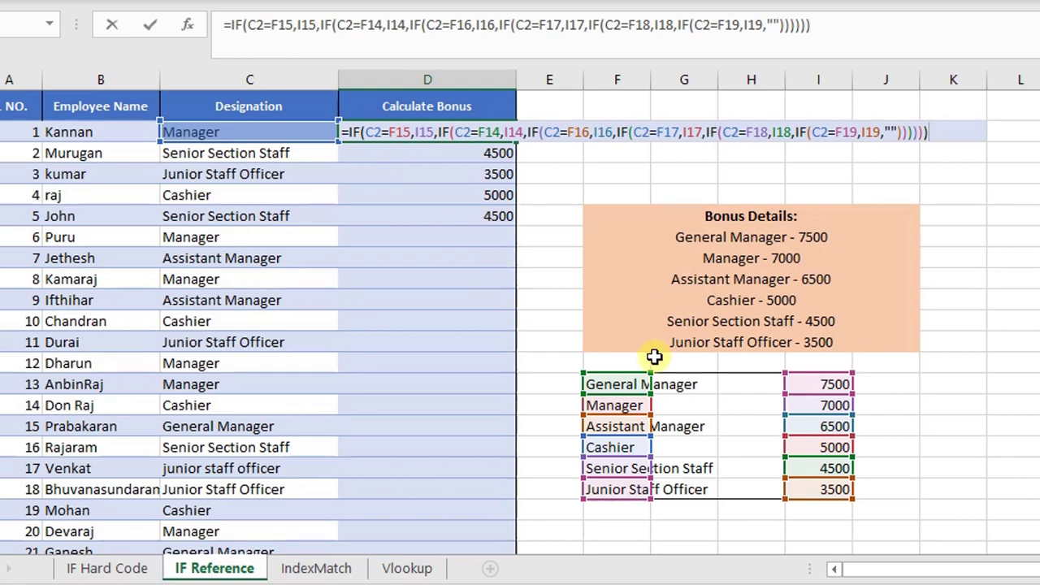
key("Escape")
left_click(467, 421)
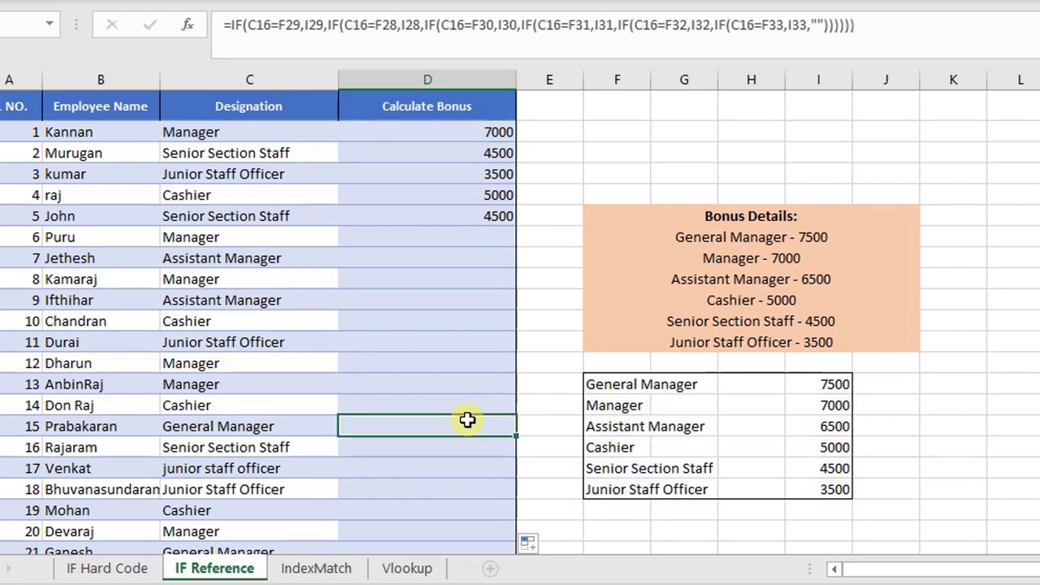
double_click(467, 421)
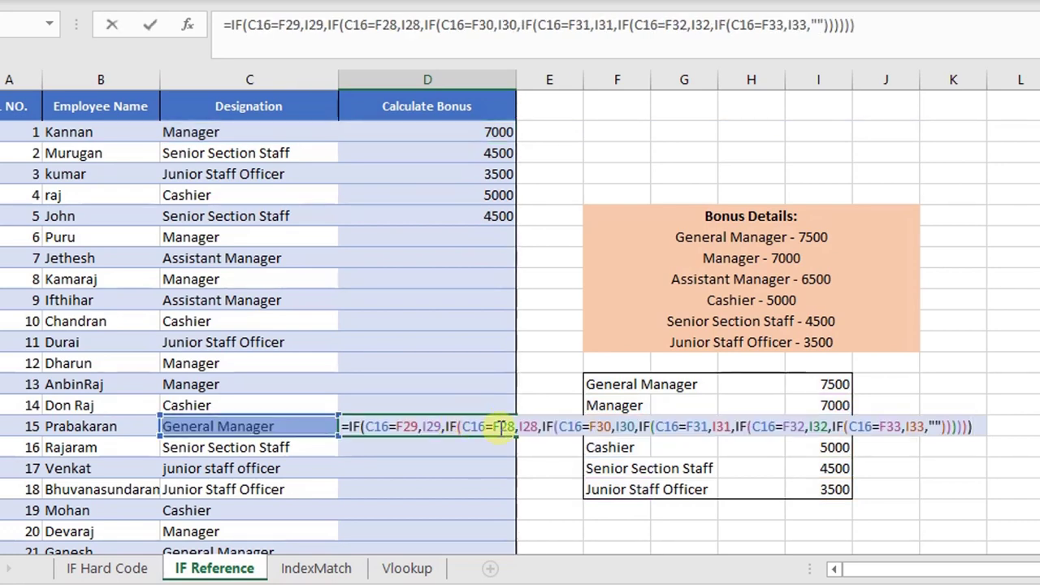
scroll(504, 420, "down", 4)
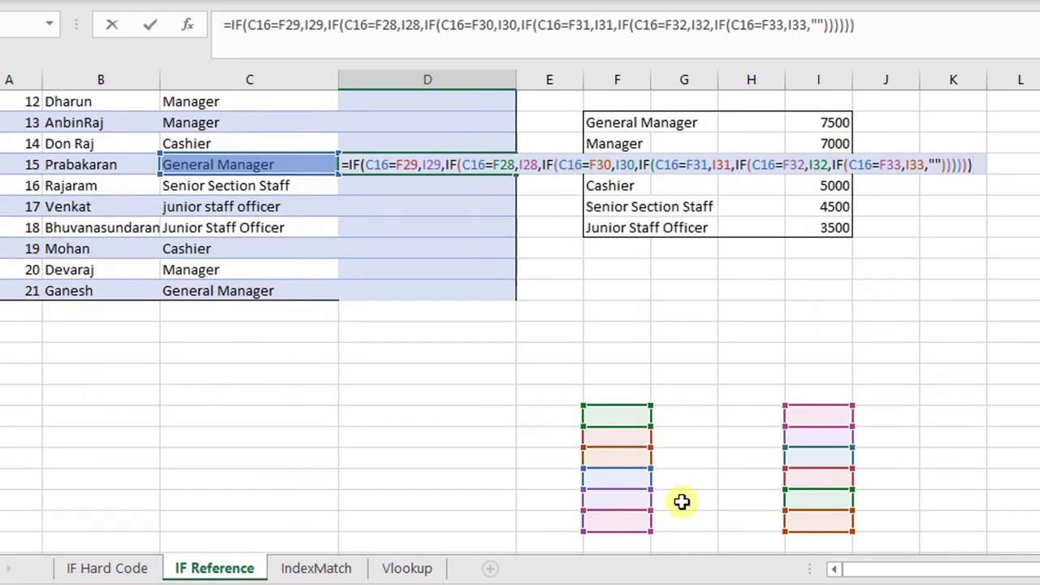
scroll(650, 491, "up", 3)
scroll(648, 489, "up", 1)
key("Escape")
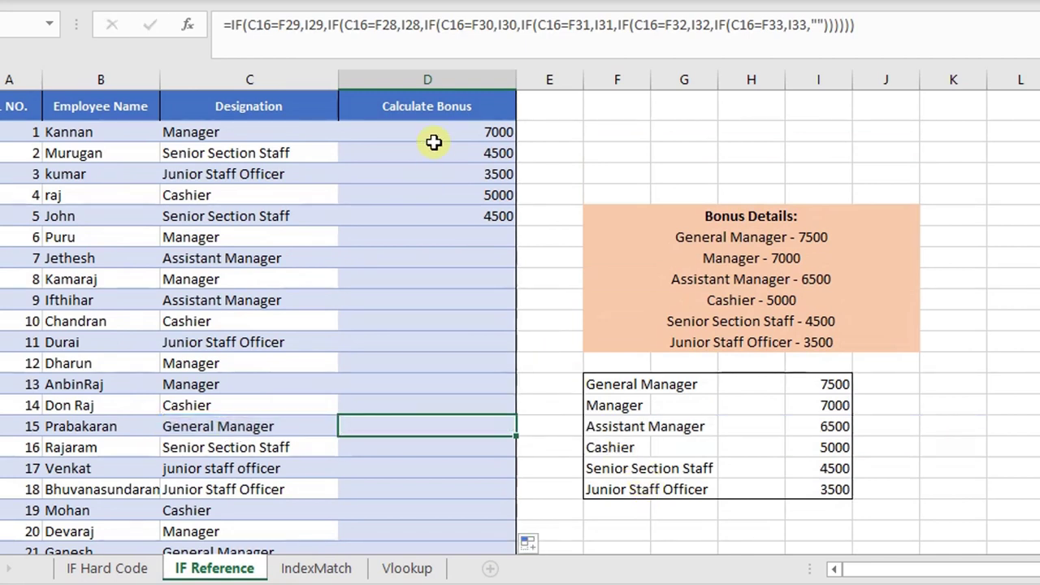
left_click(435, 131)
Step: In D2's formula, make the F15, I15, F14 and I14 references absolute with F4
double_click(435, 131)
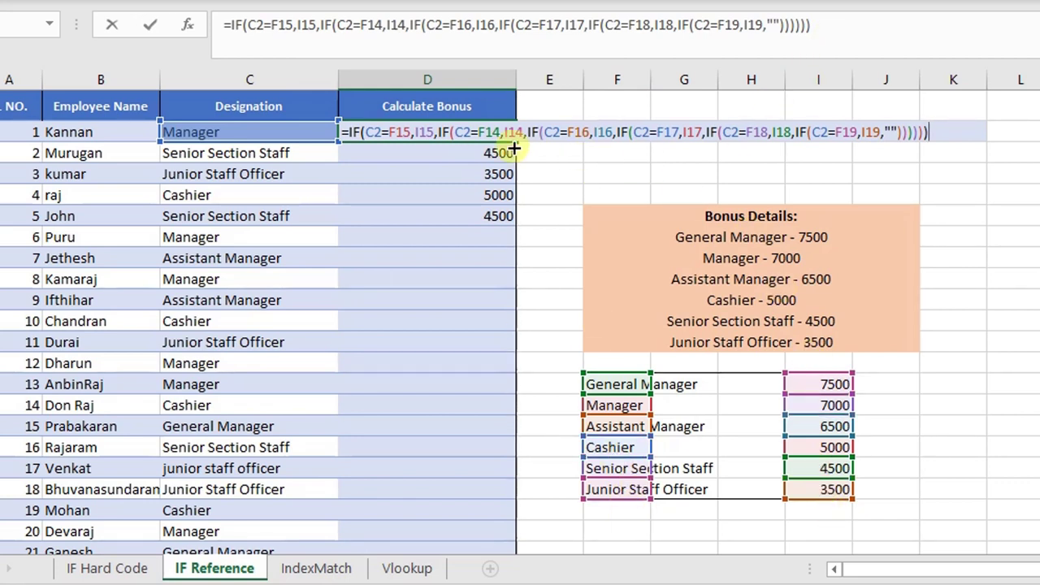
key("F4")
left_click(400, 134)
key("F4")
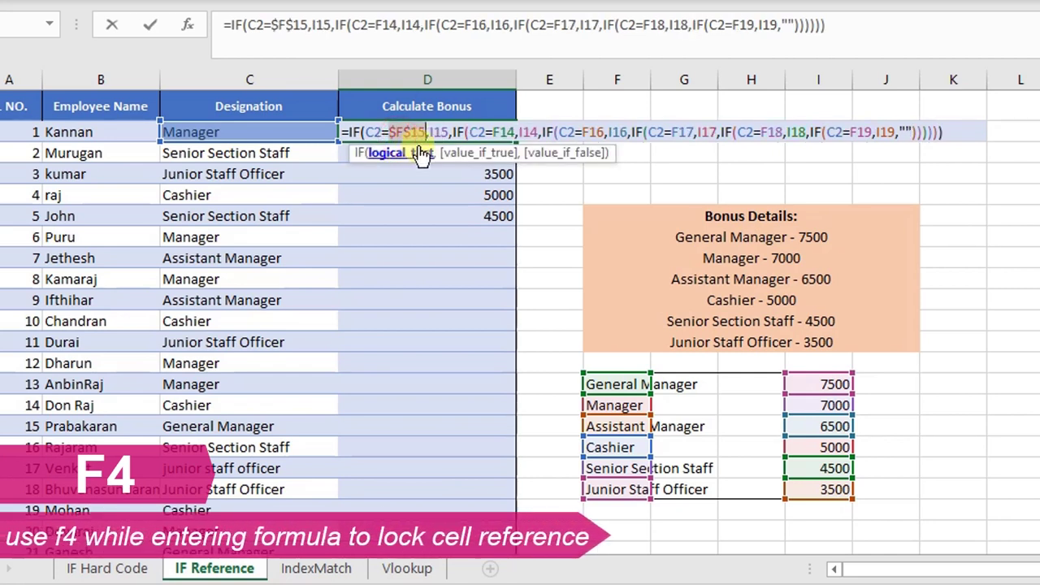
left_click(439, 132)
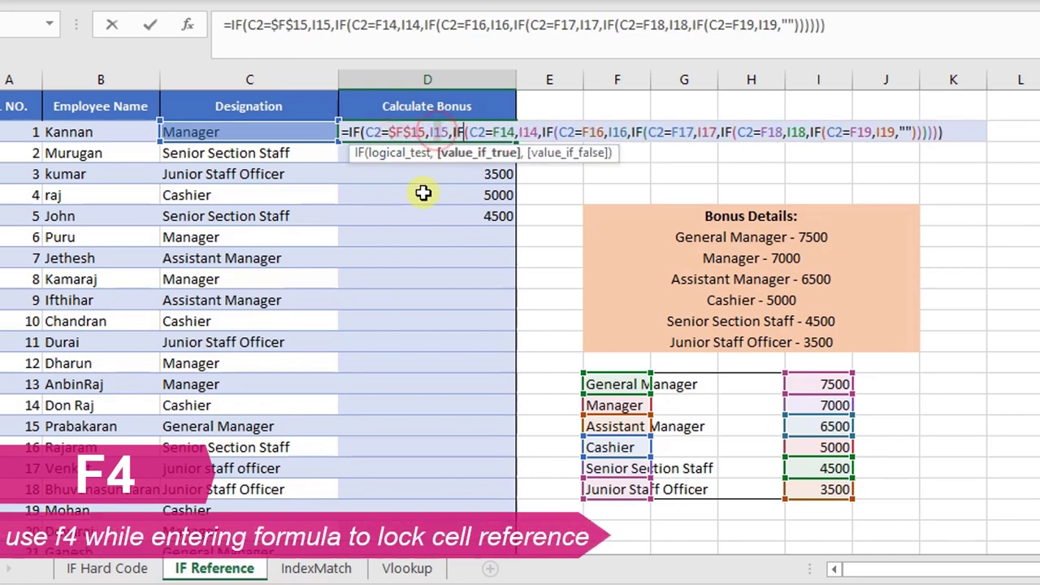
key("F4")
left_click(514, 131)
key("F4")
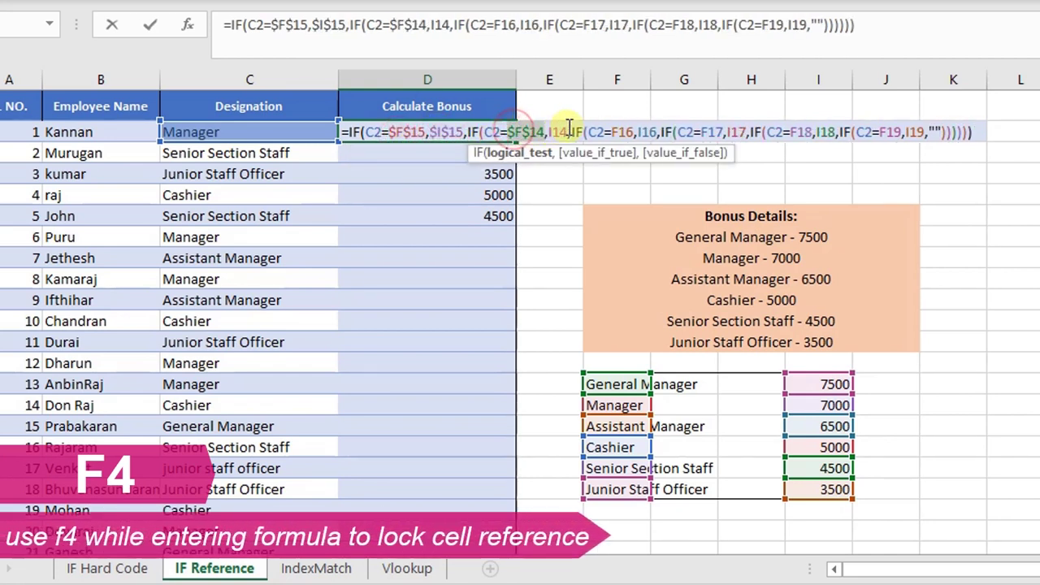
left_click(561, 132)
key("F4")
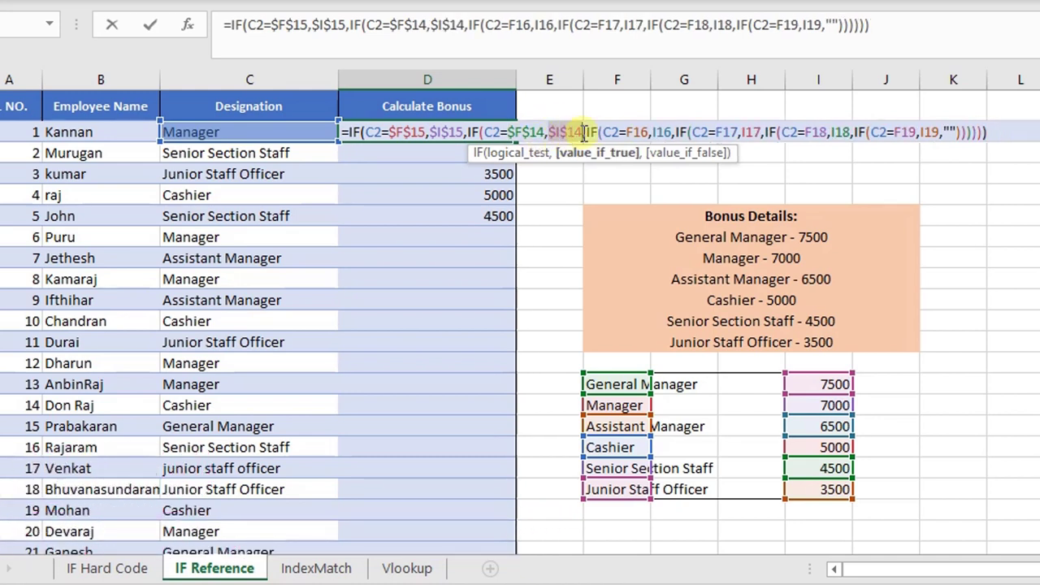
Step: Lock the F16, I16, F17 and I17 references as absolute
left_click(630, 132)
key("F4")
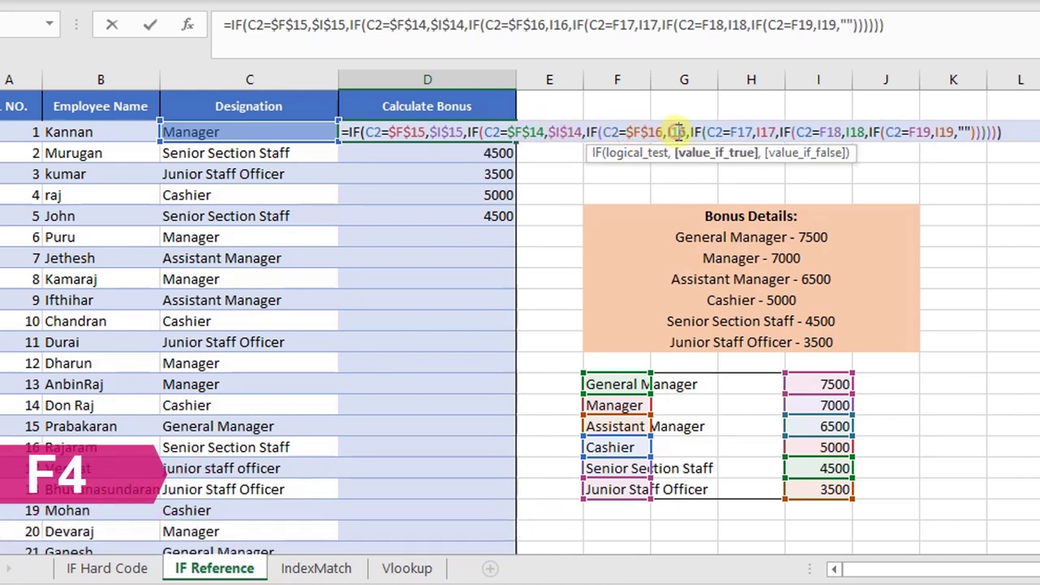
left_click(679, 132)
key("F4")
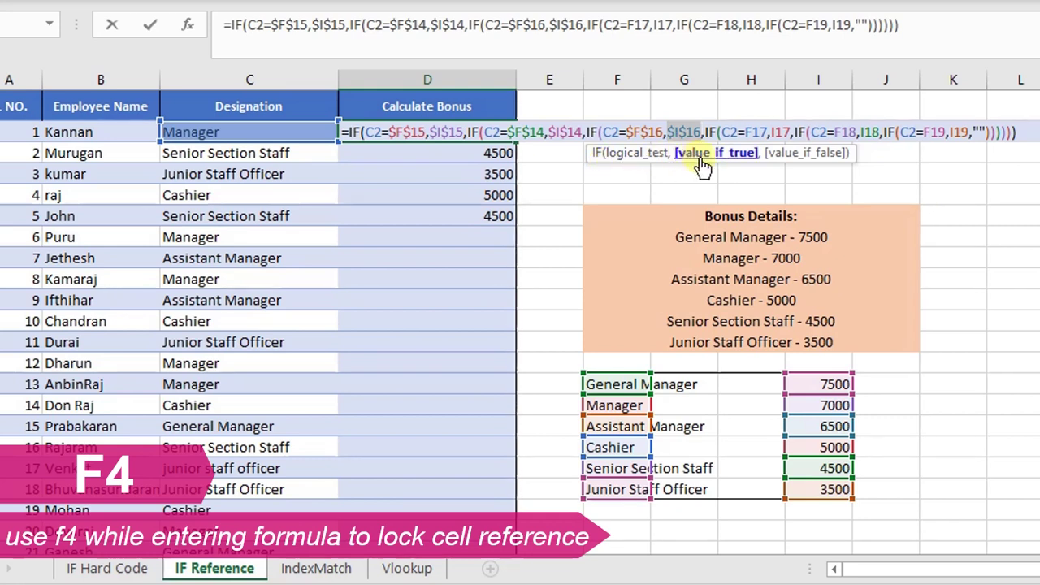
left_click(756, 131)
key("F4")
left_click(792, 132)
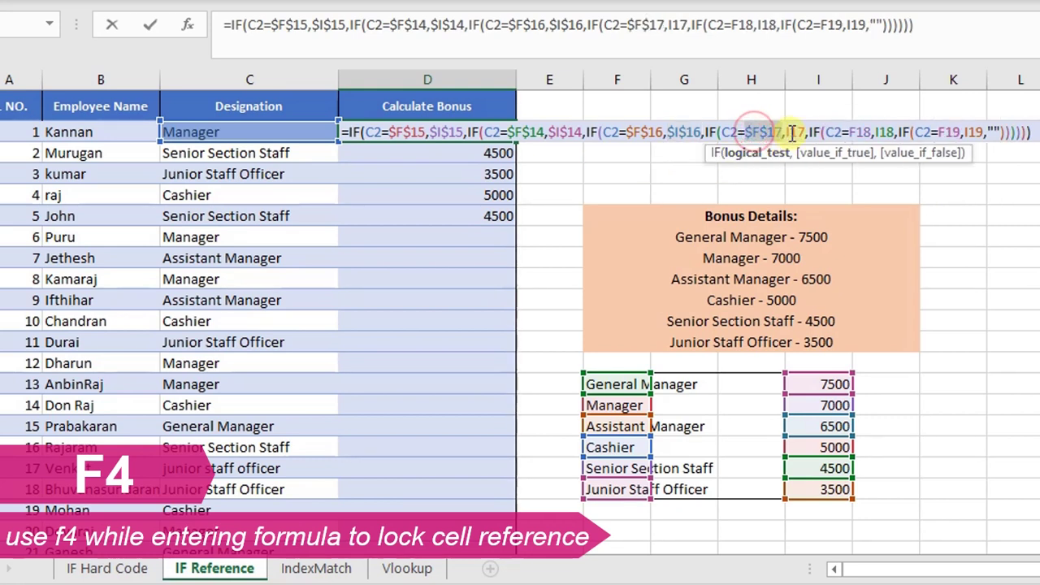
key("F4")
Step: Add $ signs to the F18, I18, F19 and I19 references, remove the stray 4, and confirm
left_click(862, 132)
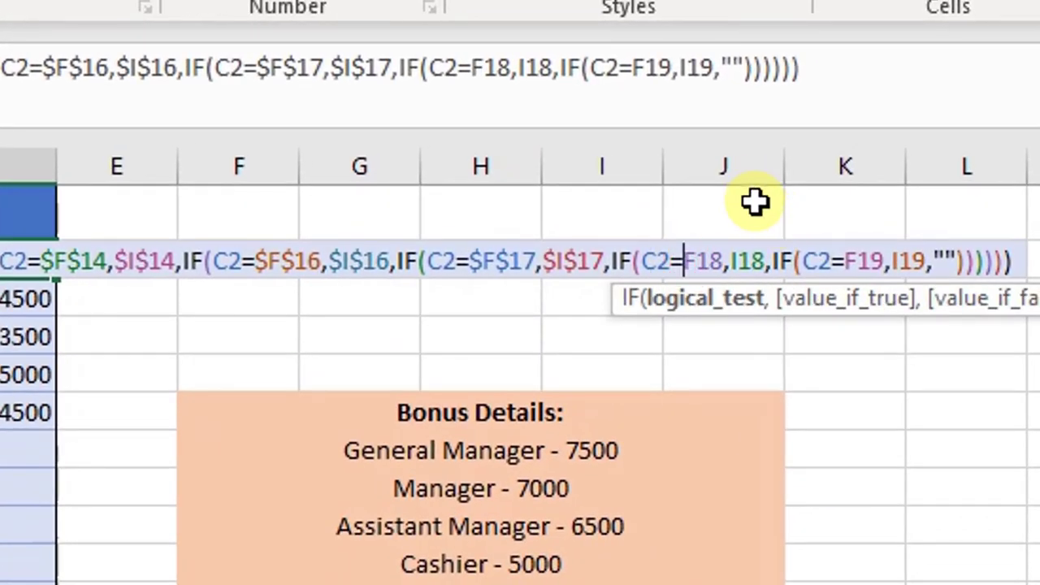
type("$F")
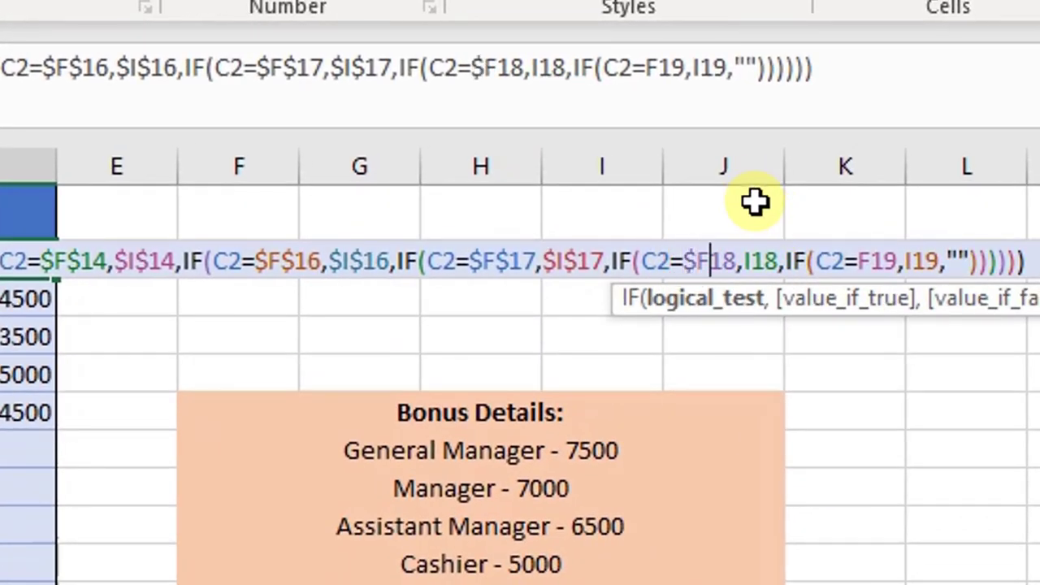
type("$14,$")
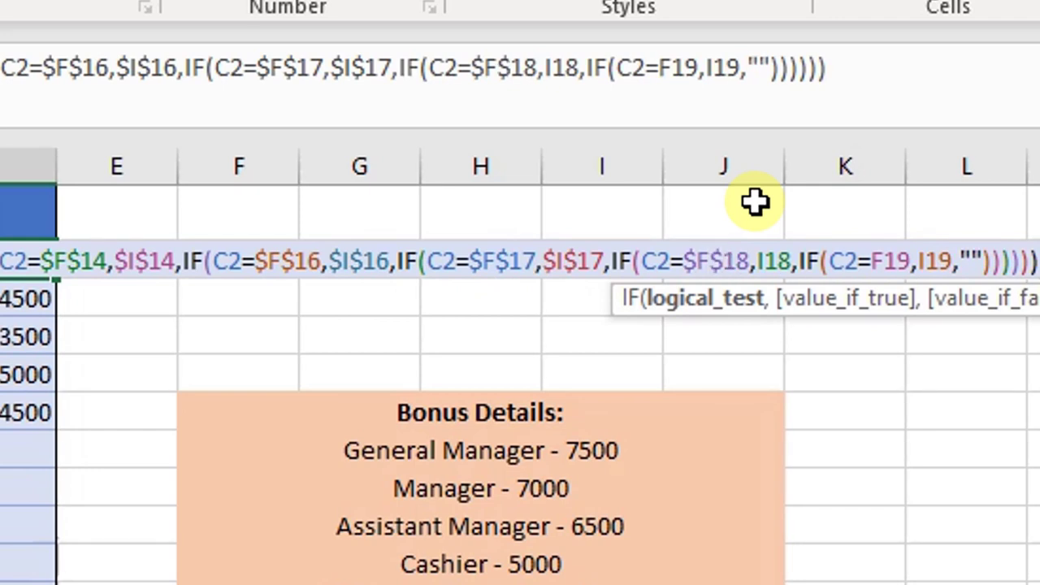
left_click(765, 259)
type("$F")
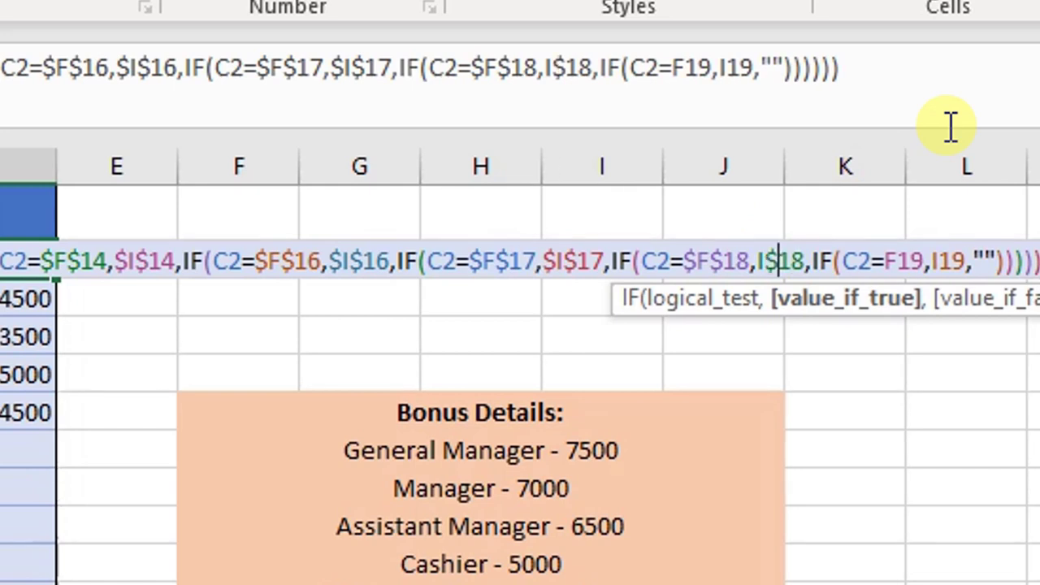
type("$")
key("Right")
key("Right")
key("Right")
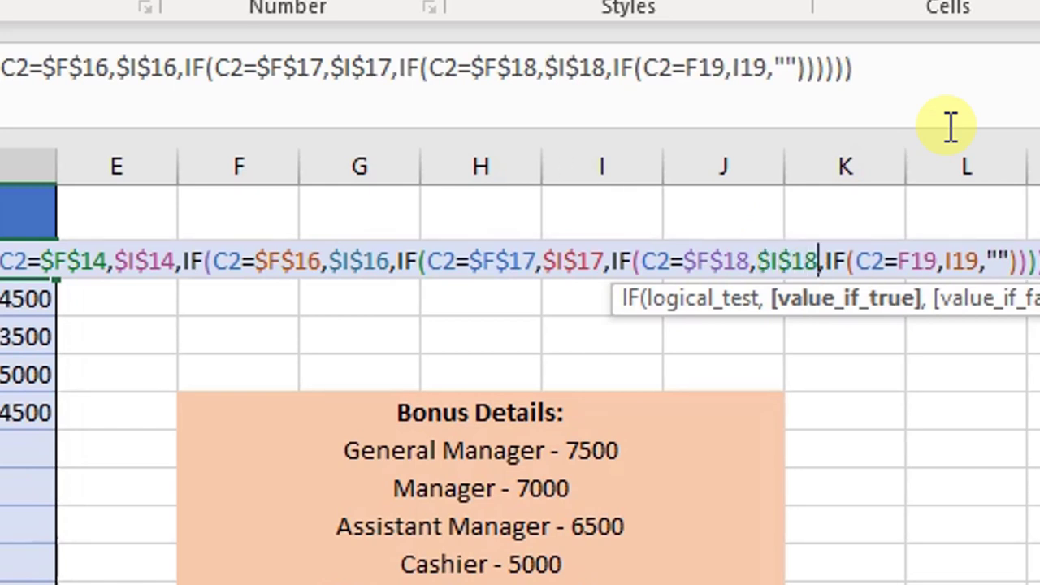
key("Right")
key("Right")
key("Right")
key("Right")
key("Right")
key("Right")
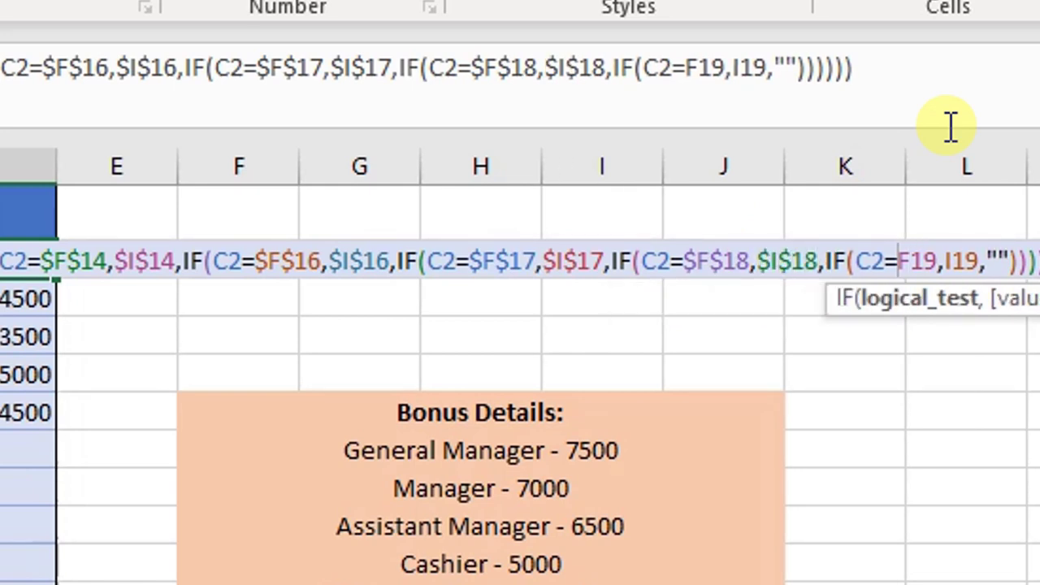
type("$F")
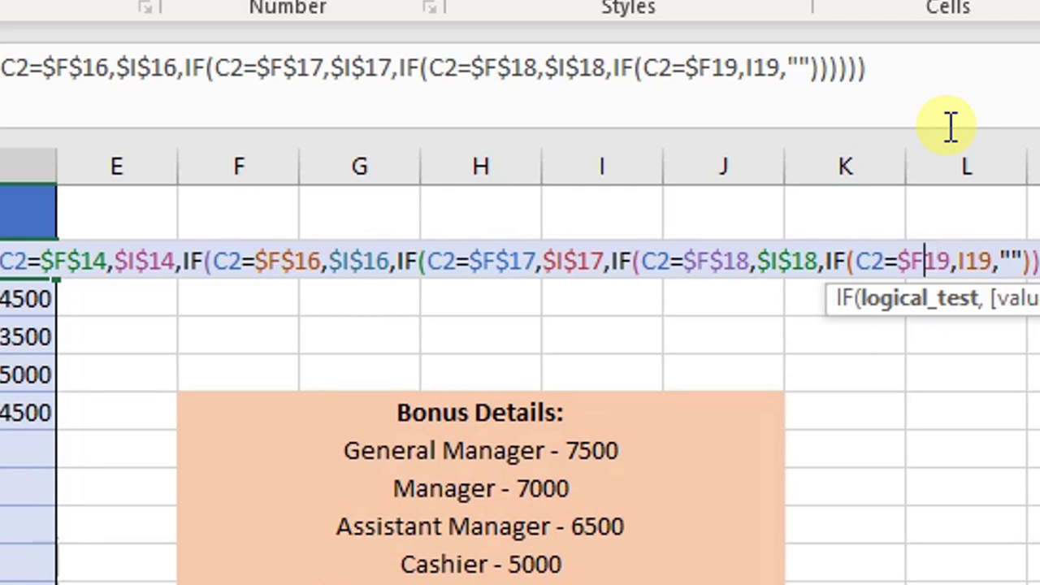
type("$")
key("Right")
key("Right")
key("Right")
type("$")
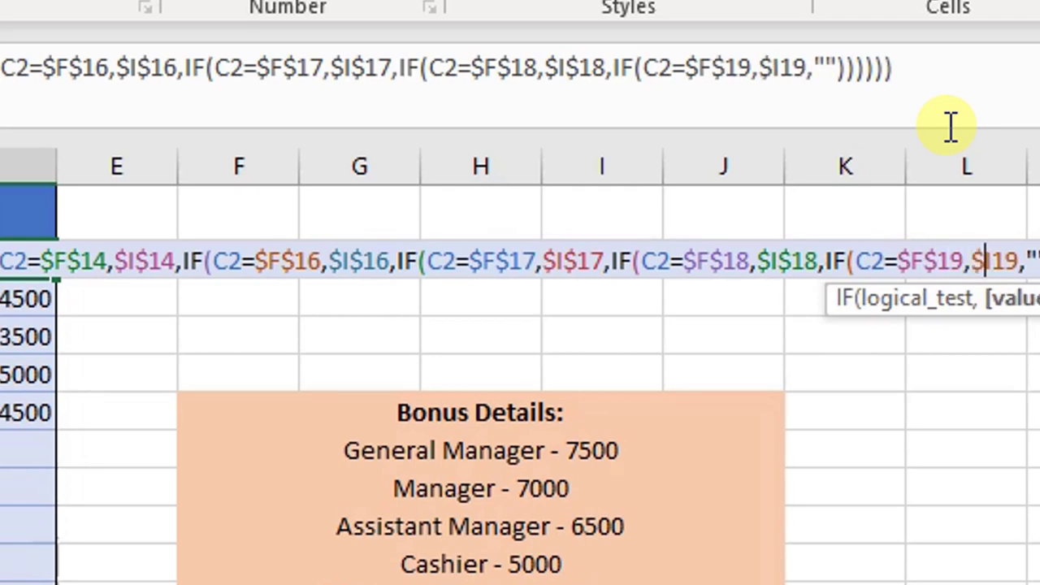
key("Right")
type("4")
key("BackSpace")
type("$")
key("Return")
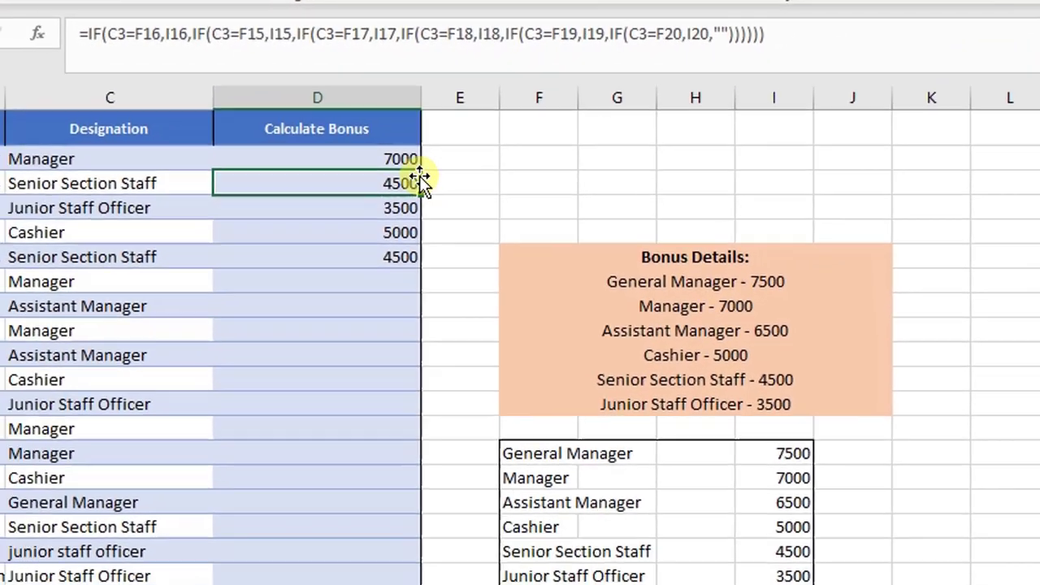
Step: Fill the locked bonus formula from D2 down the Calculate Bonus column and check a lower row
left_click(466, 122)
left_click(468, 139)
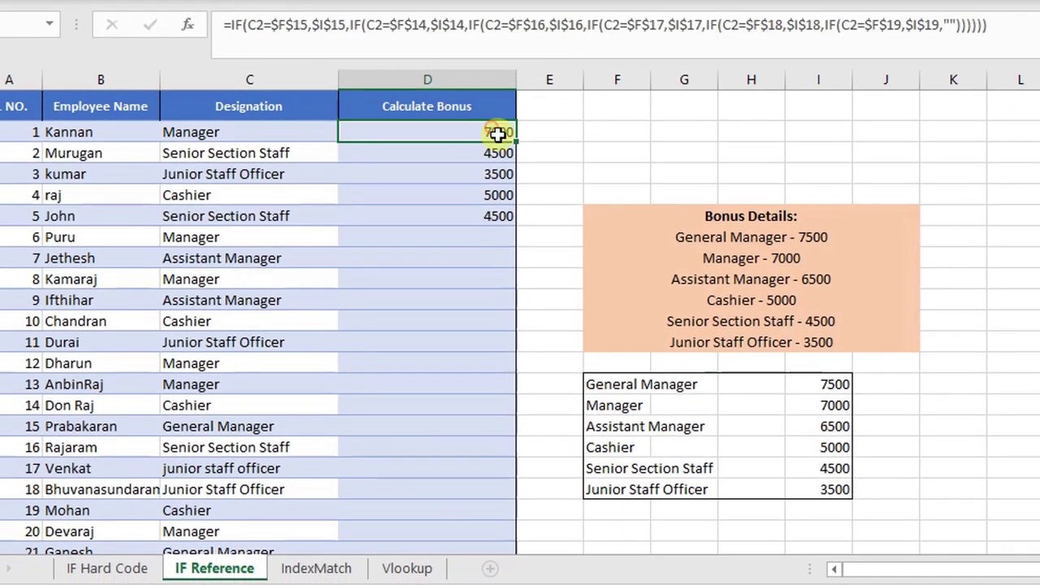
double_click(516, 145)
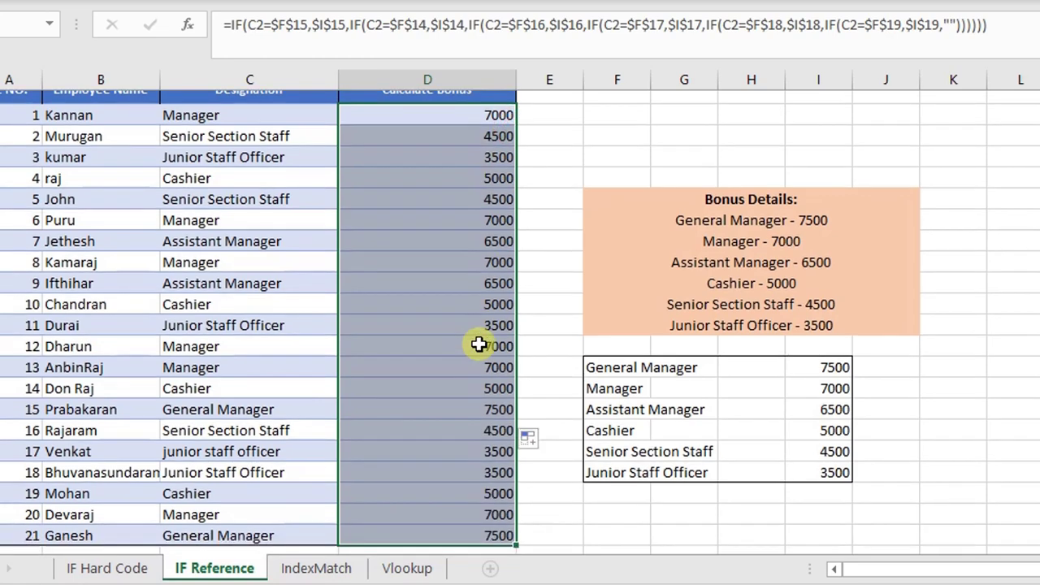
scroll(480, 342, "down", 3)
left_click(476, 291)
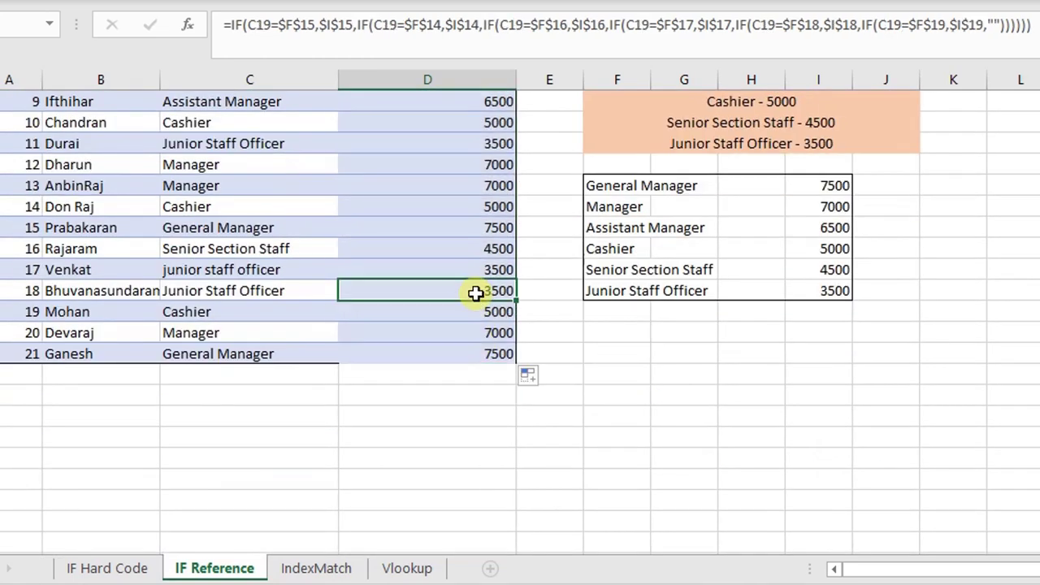
scroll(467, 142, "up", 3)
Step: Inspect the first and a bottom-row bonus formula's references, then return to the sheet top
left_click(467, 141)
double_click(463, 135)
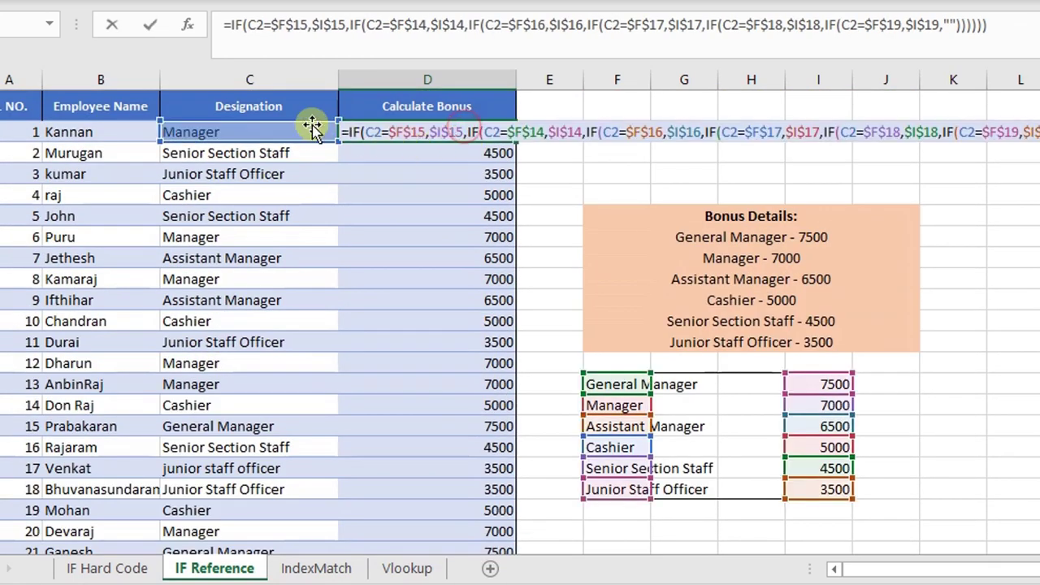
key("Escape")
scroll(400, 260, "down", 5)
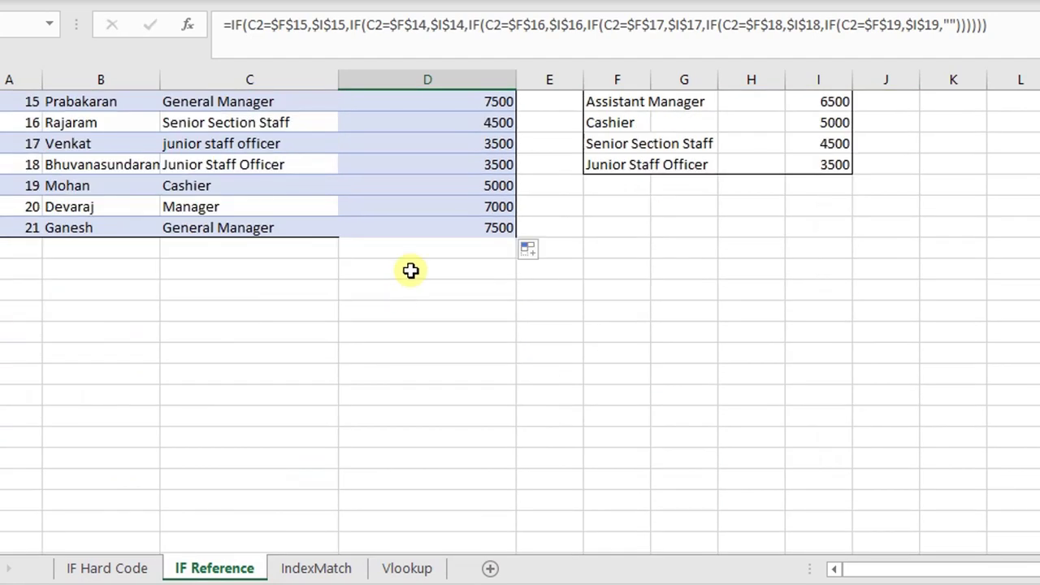
double_click(434, 209)
scroll(674, 207, "up", 3)
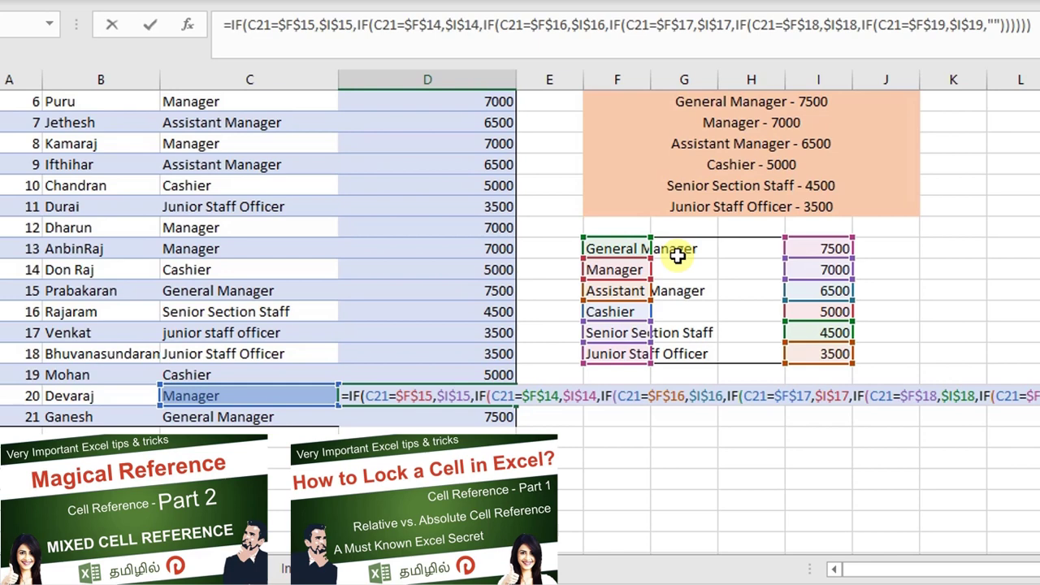
key("Escape")
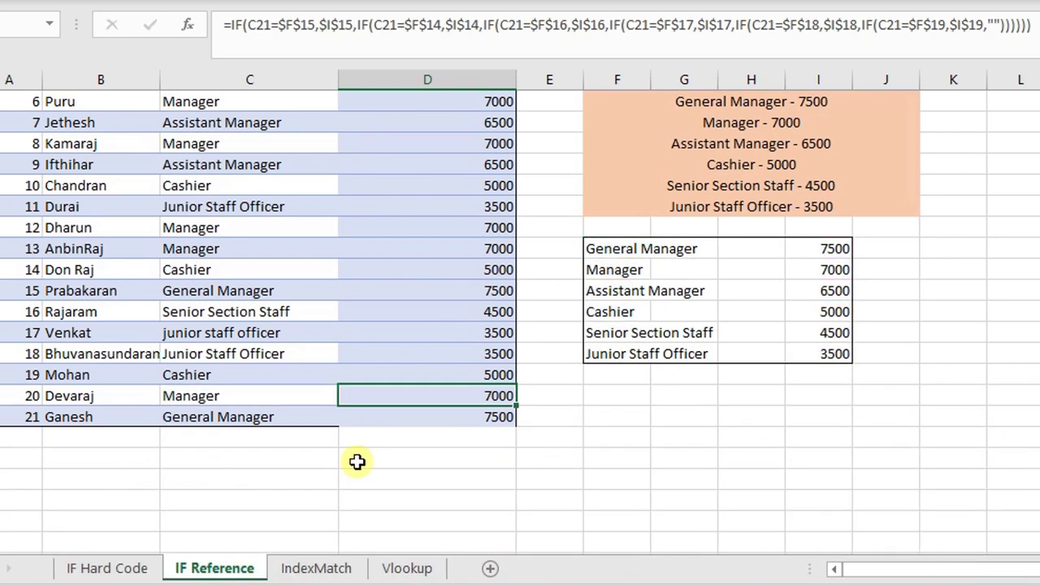
key("ctrl+Home")
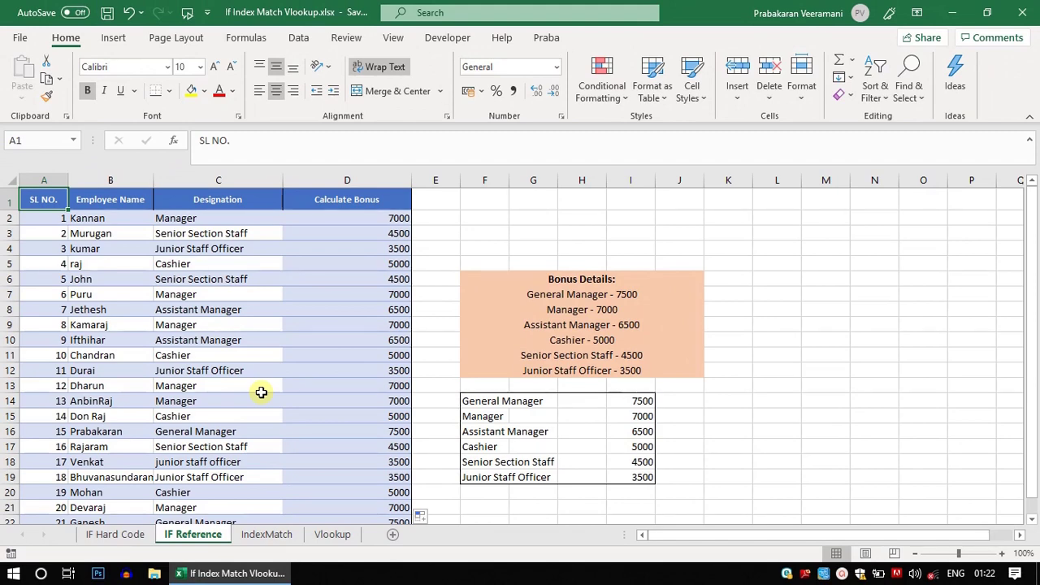
Step: Switch to IndexMatch and review the bonus table, Bonus Details note and General Manager's 7500, ending on D2
left_click(254, 540)
left_click(355, 220)
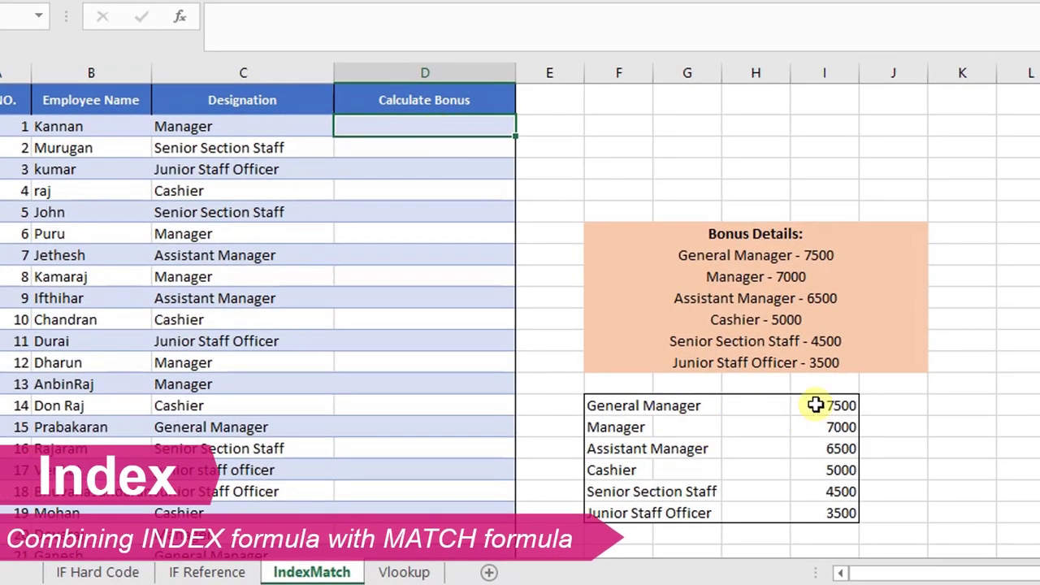
mouse_move(831, 404)
left_mouse_down()
mouse_move(657, 509)
mouse_move(618, 514)
left_mouse_up()
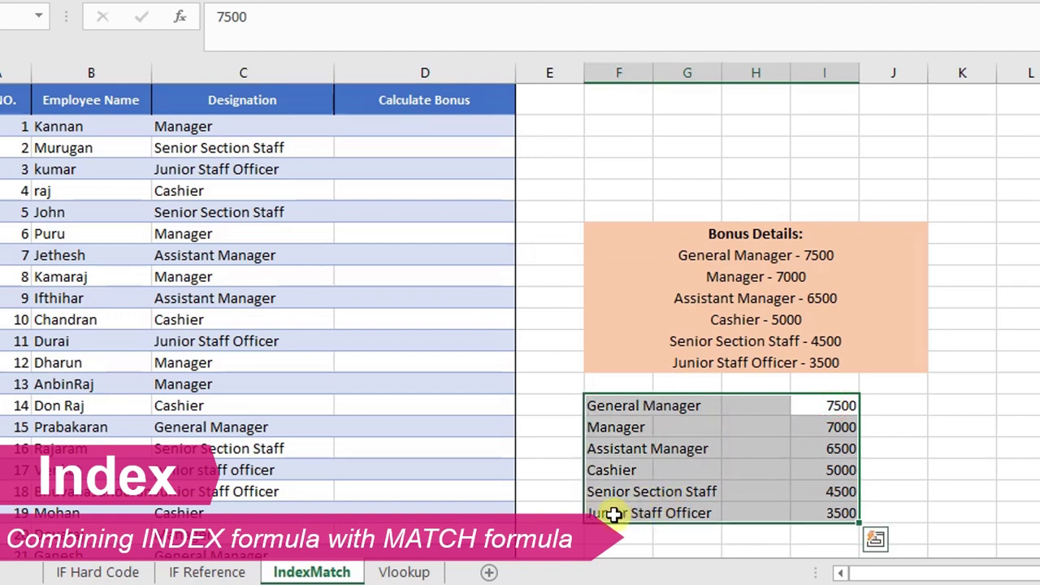
left_click(736, 260)
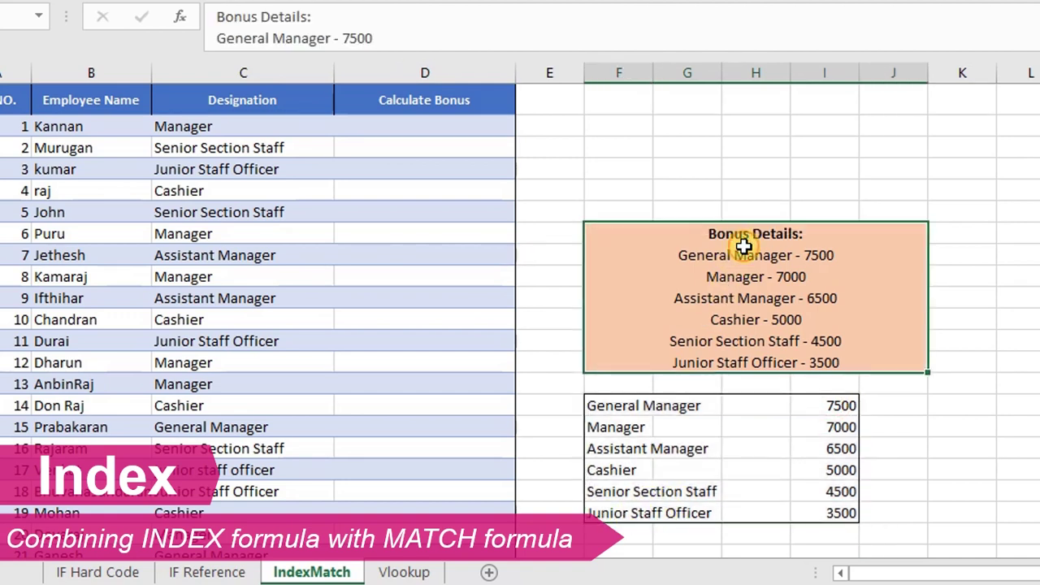
left_click_drag(604, 409, 846, 410)
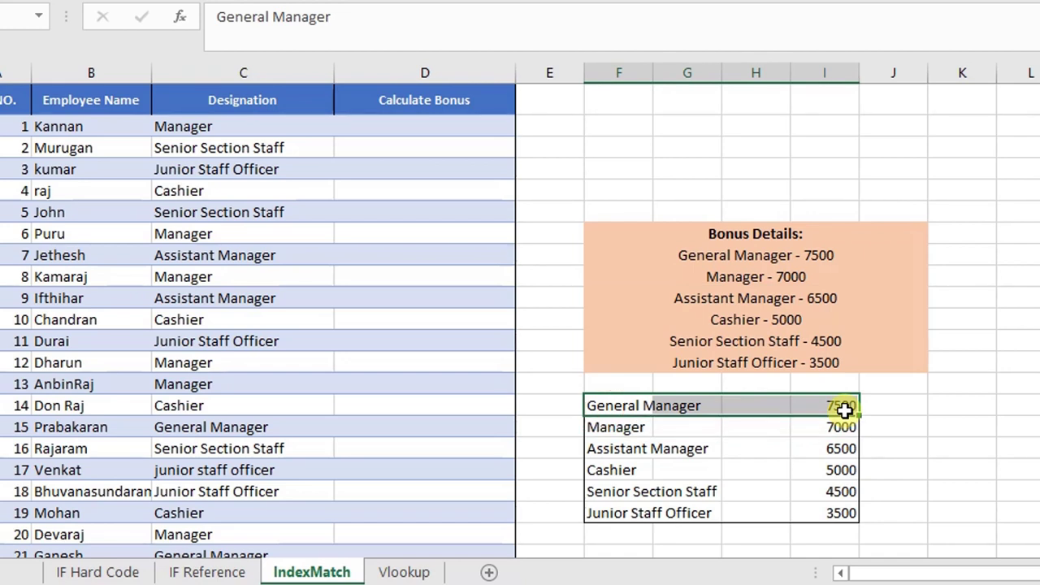
left_click(845, 411)
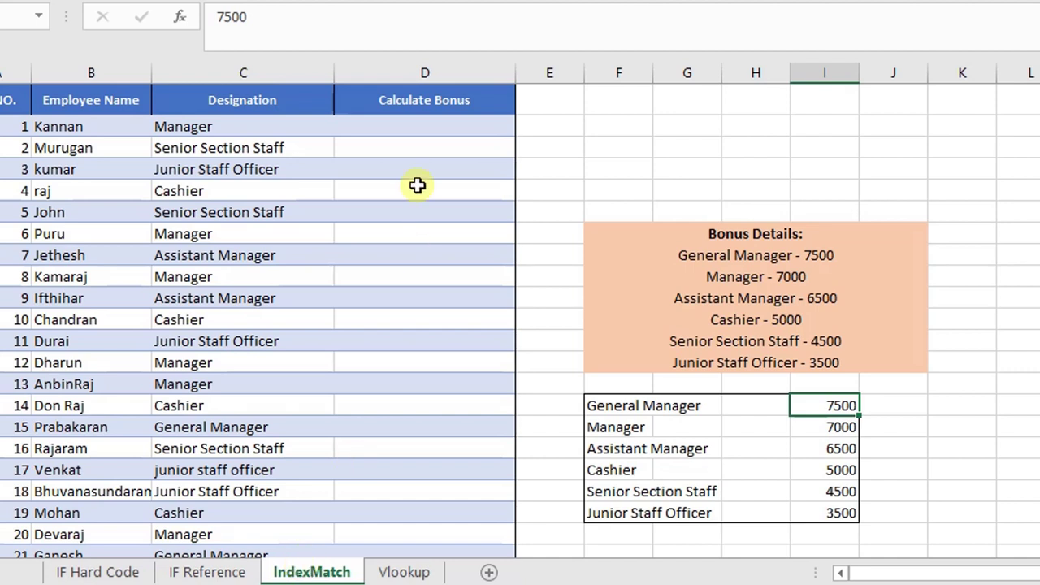
left_click(423, 128)
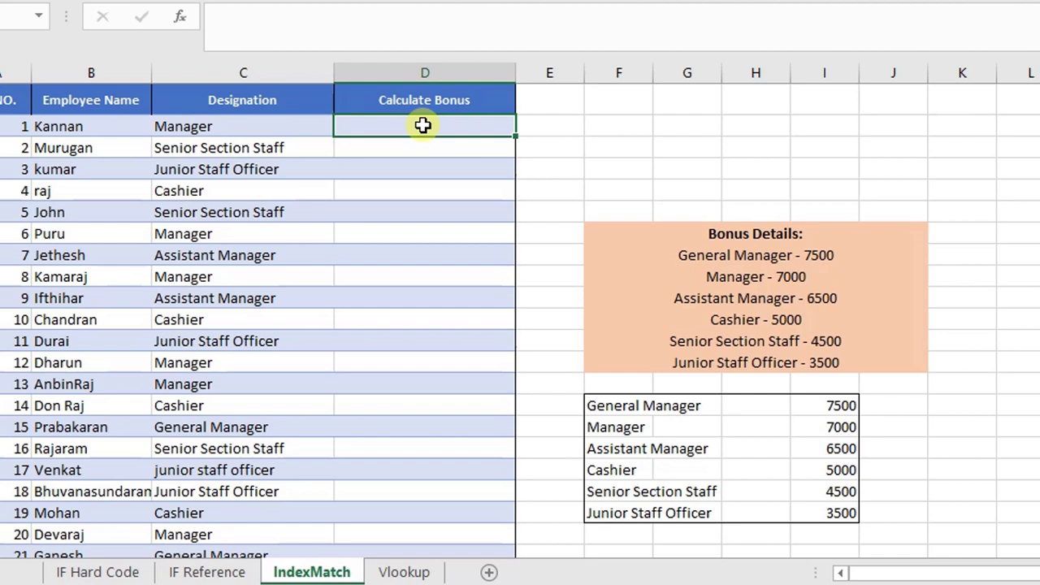
Step: Enter =INDEX(I15:I20,2) in D2 to return the Manager bonus of 7000, then reopen it for editing
left_click(286, 132)
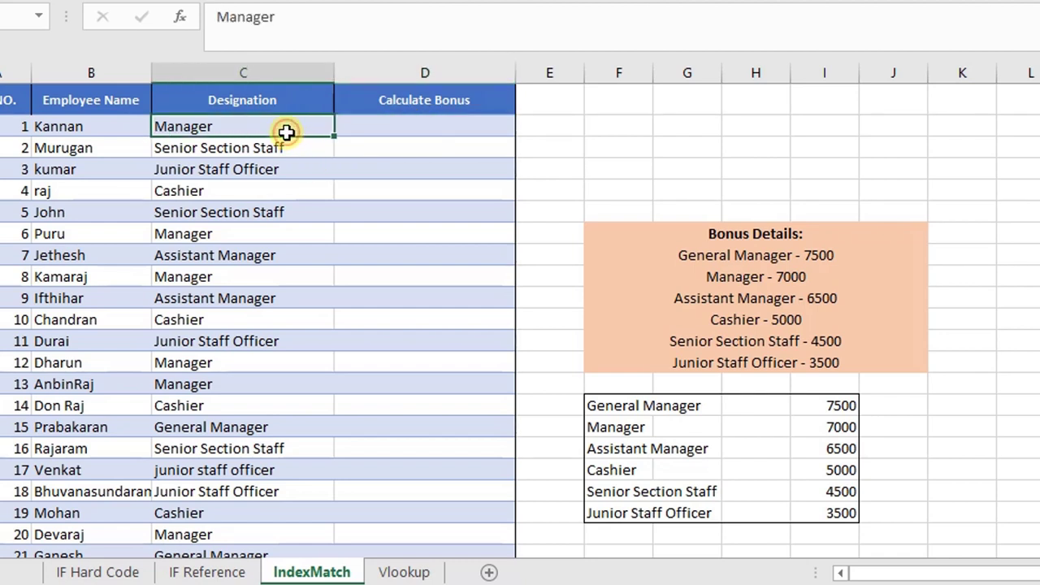
left_click(825, 428)
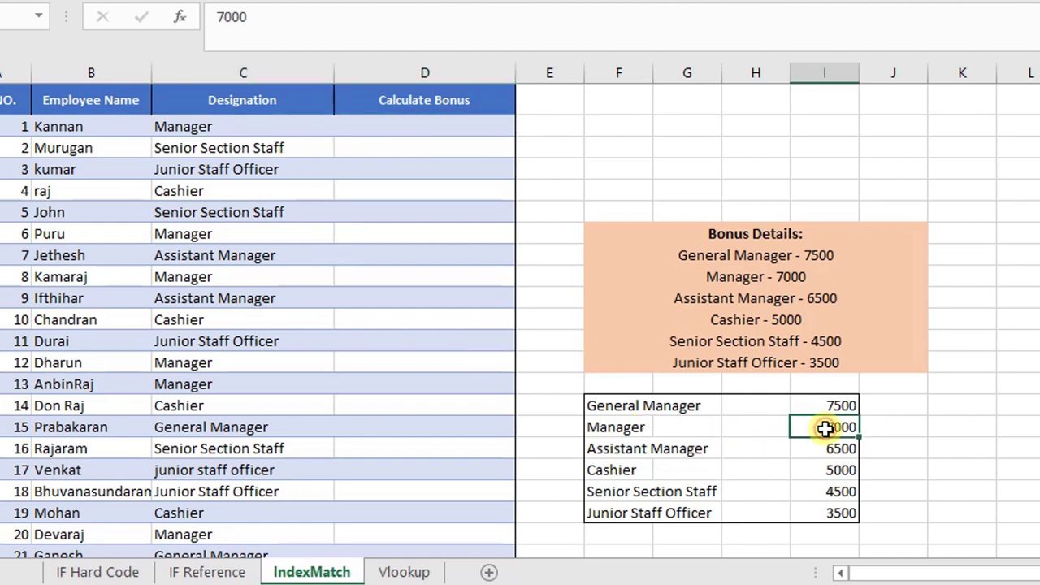
left_click(445, 127)
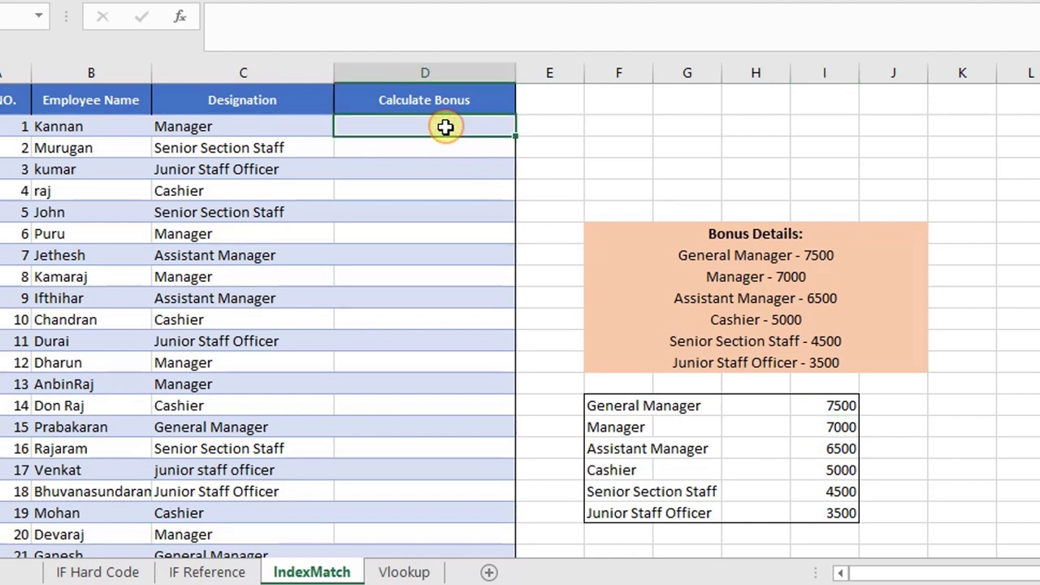
type("=inde")
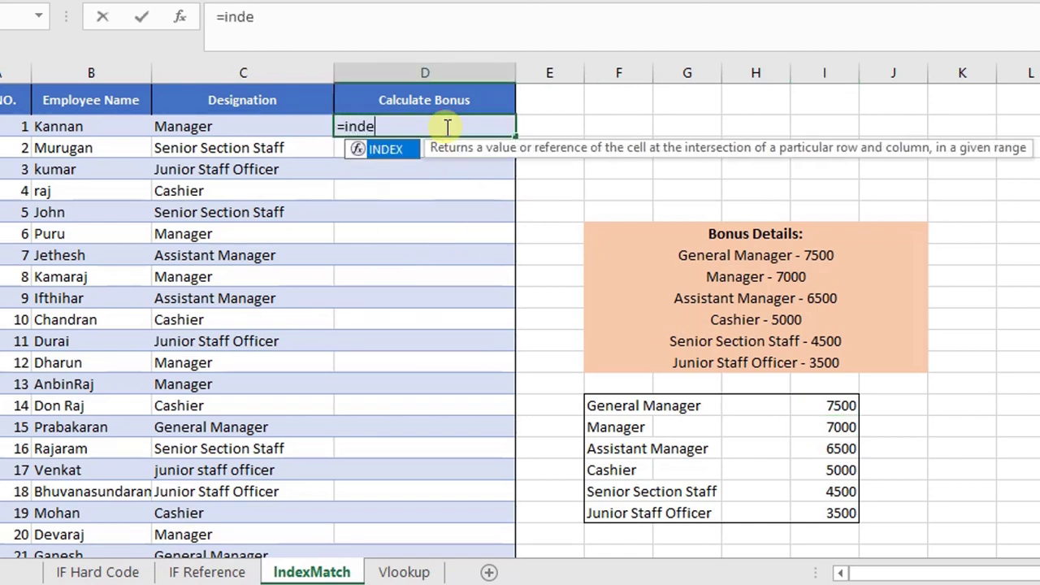
key("Tab")
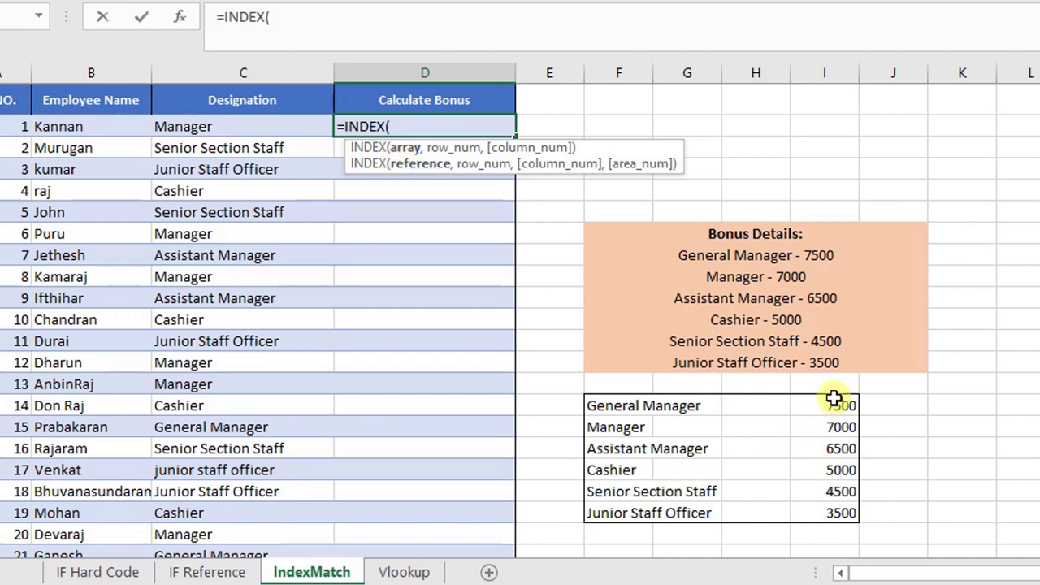
left_click_drag(834, 398, 827, 513)
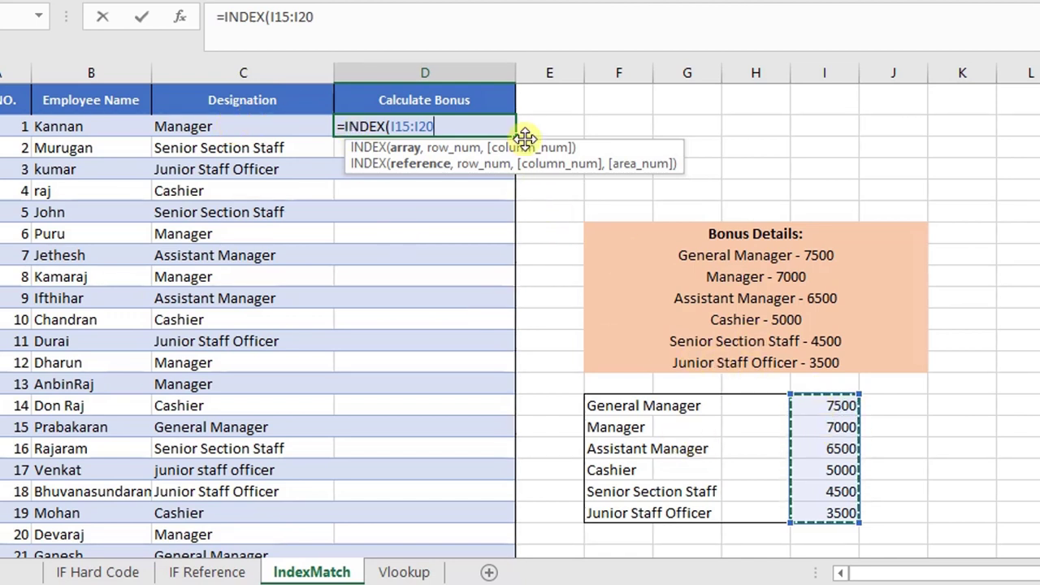
type(",2")
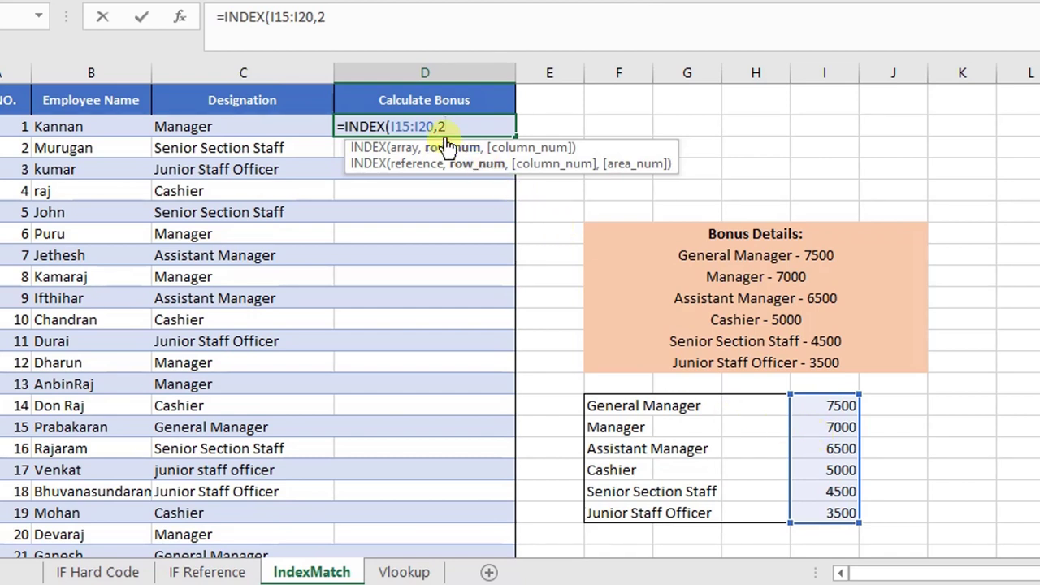
type(")")
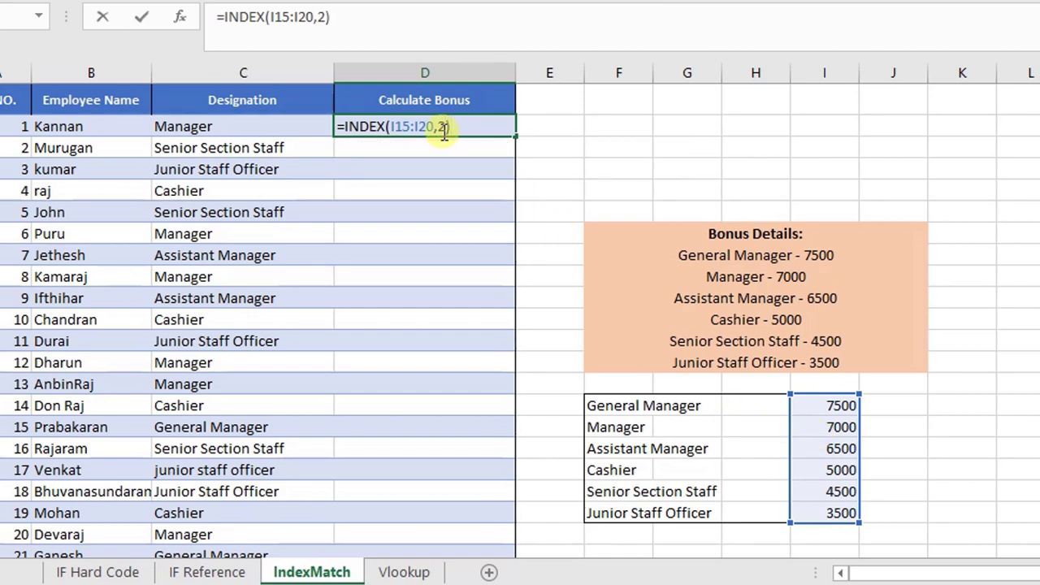
key("ctrl+Return")
key("F2")
left_click(445, 126)
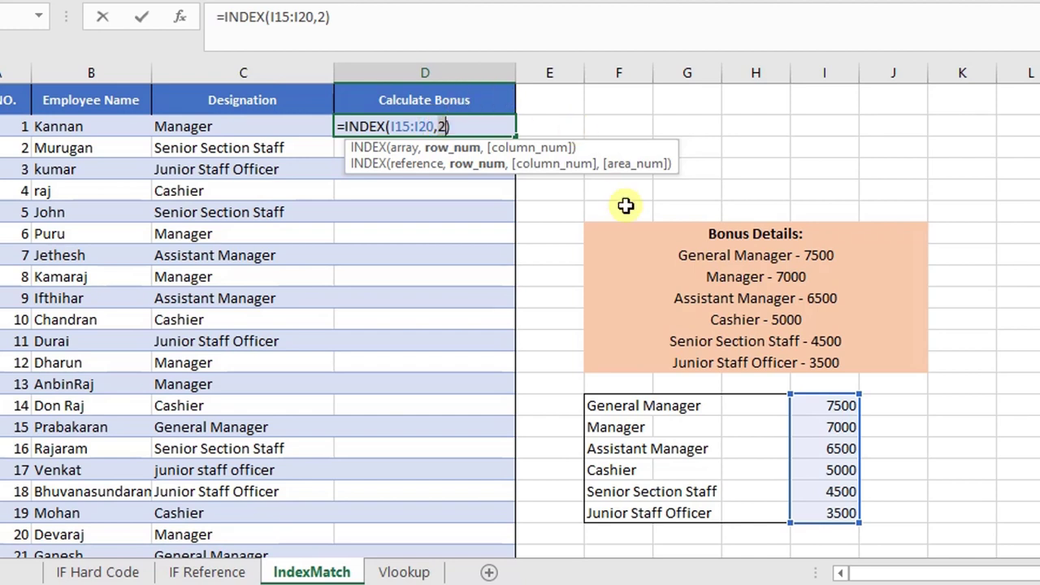
Step: Replace INDEX's fixed row number 2 in D2 with a MATCH function
key("BackSpace")
type("mat")
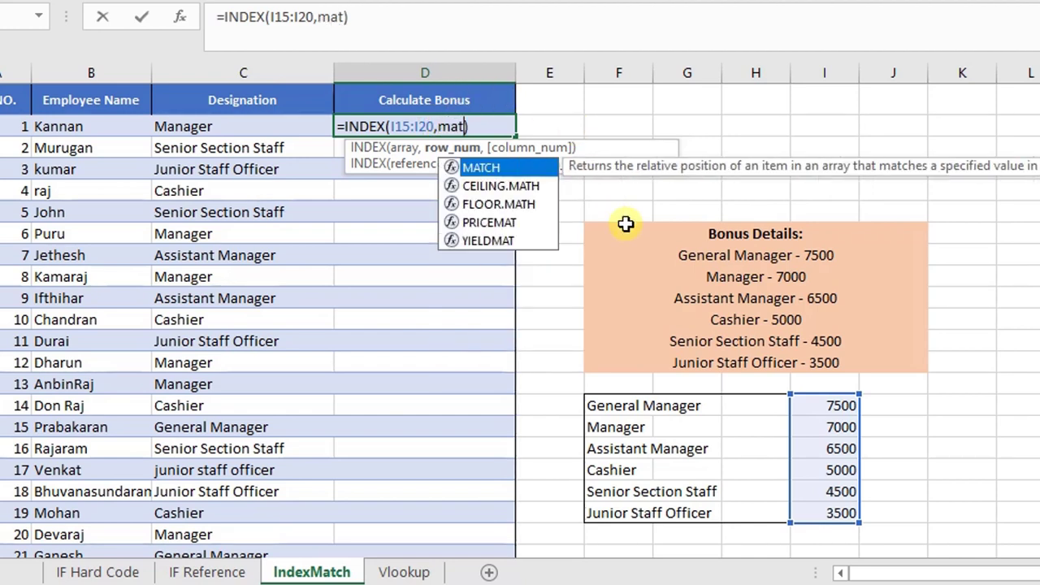
type("ch")
key("Tab")
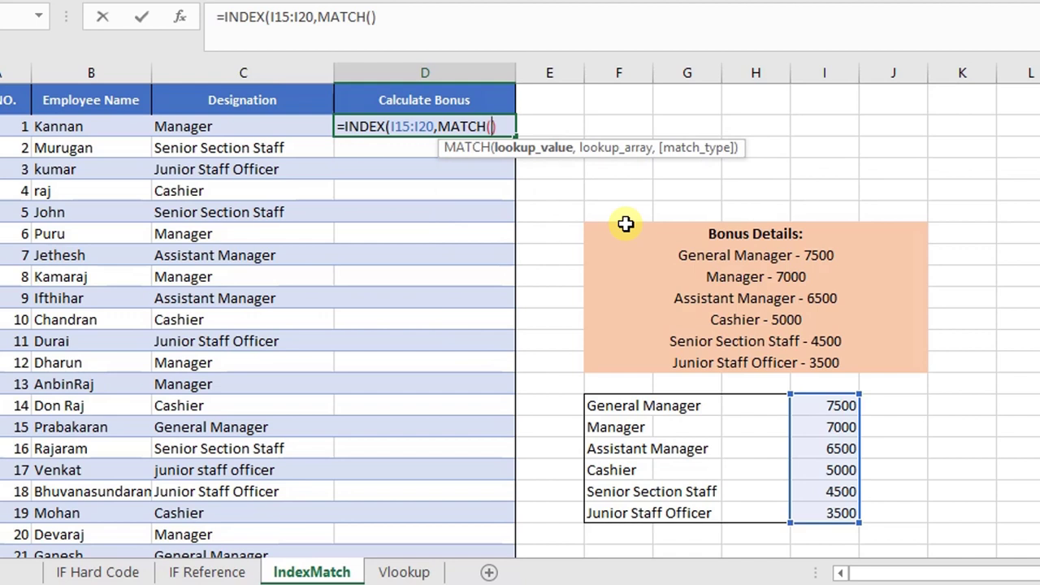
type(")")
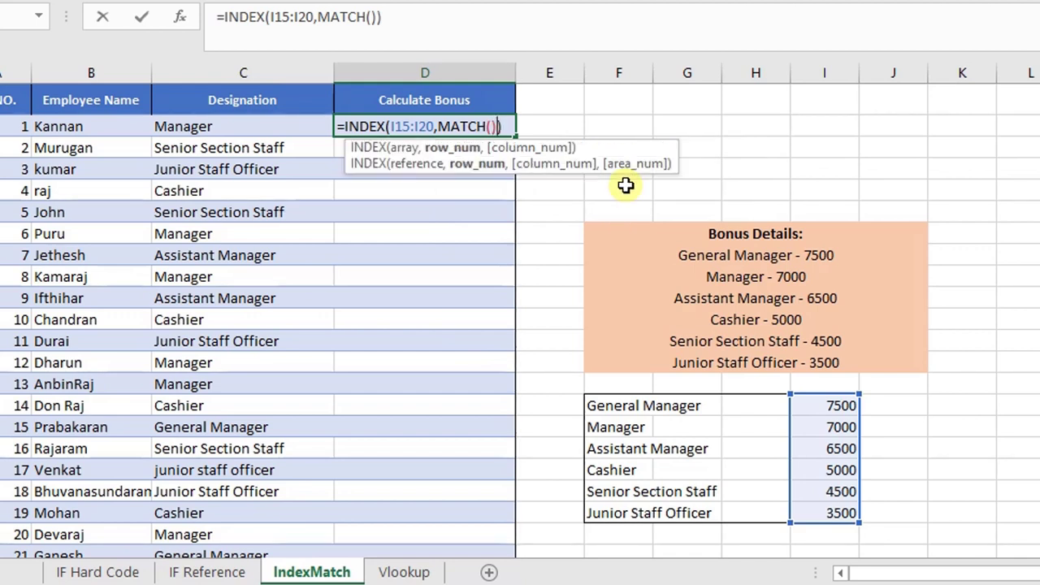
key("Left")
key("Left")
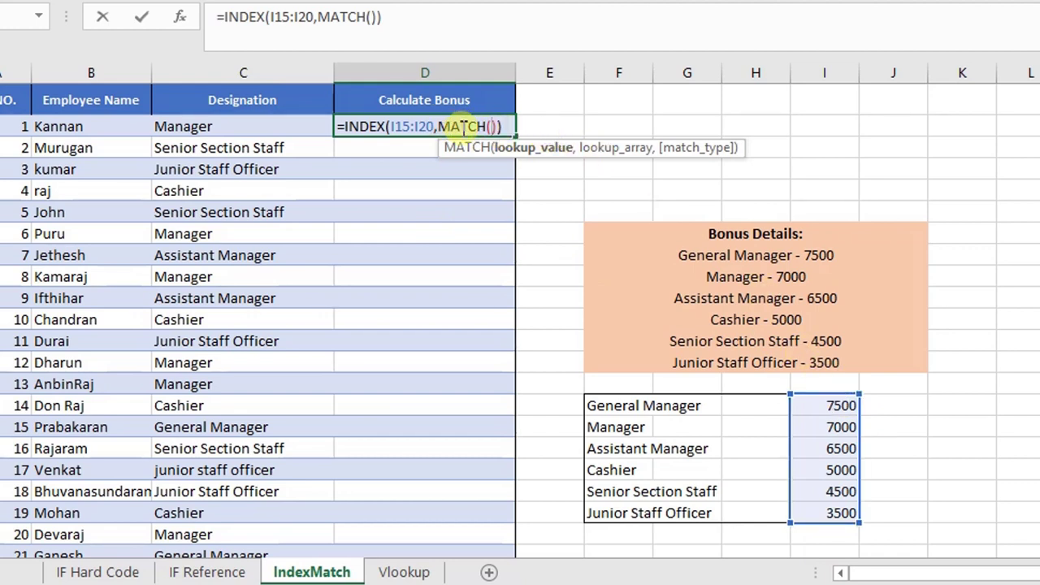
Step: Complete MATCH with C2, range F15:F20 and exact match 0, giving 7000 for Manager
left_click(267, 127)
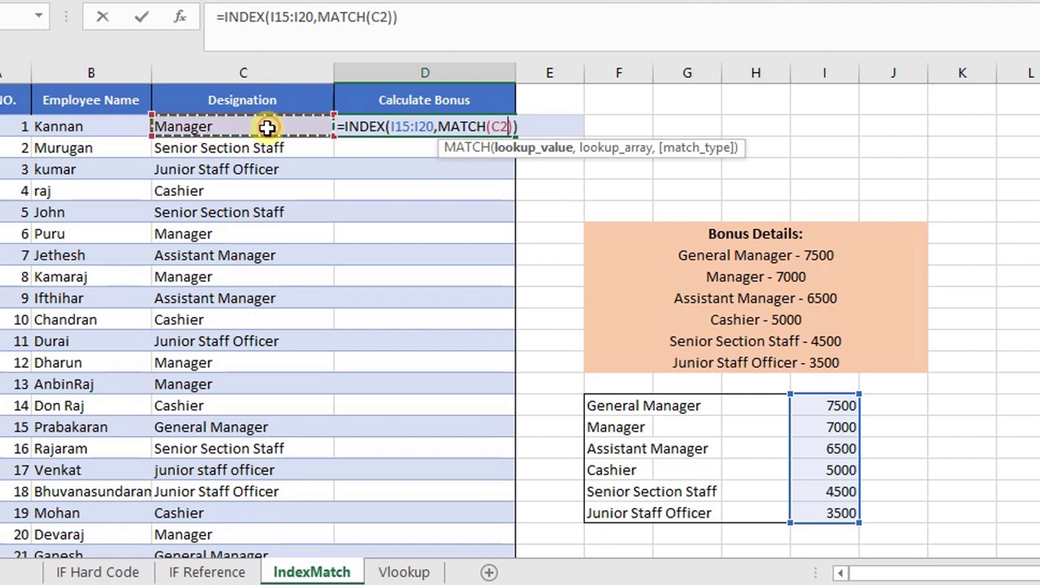
type(",")
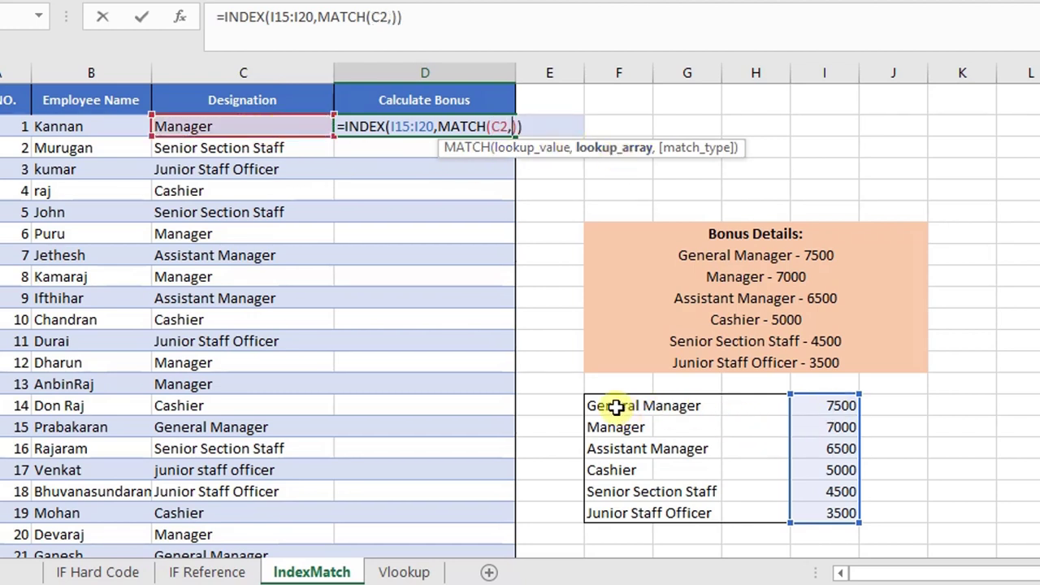
left_click_drag(616, 407, 618, 514)
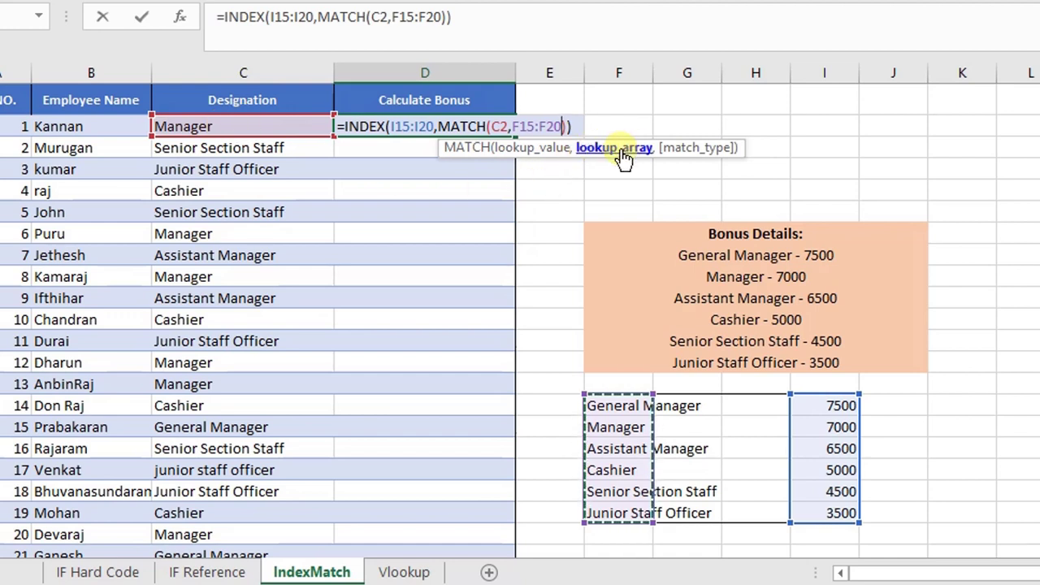
type(",")
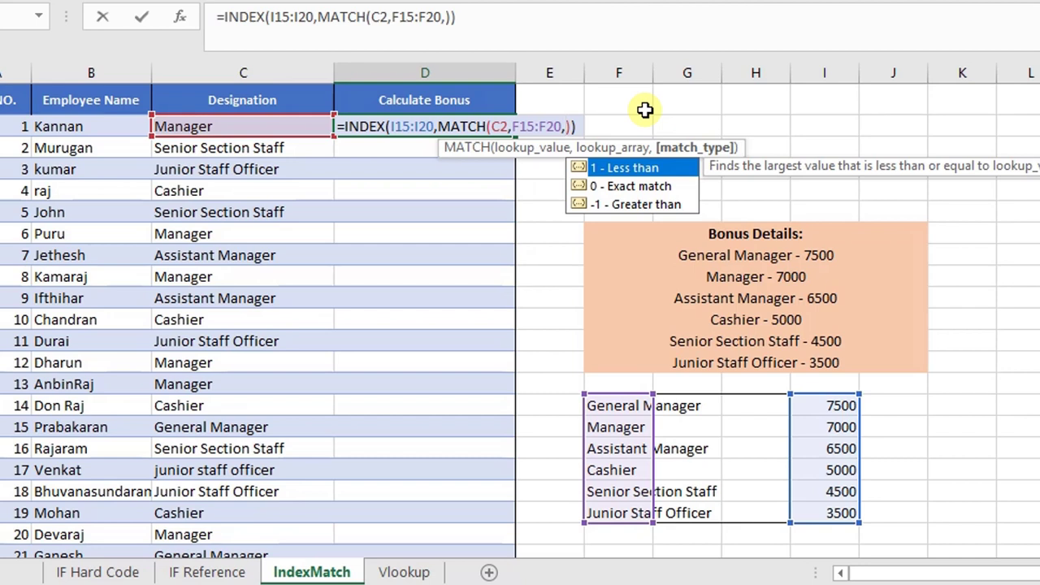
type("0")
key("Return")
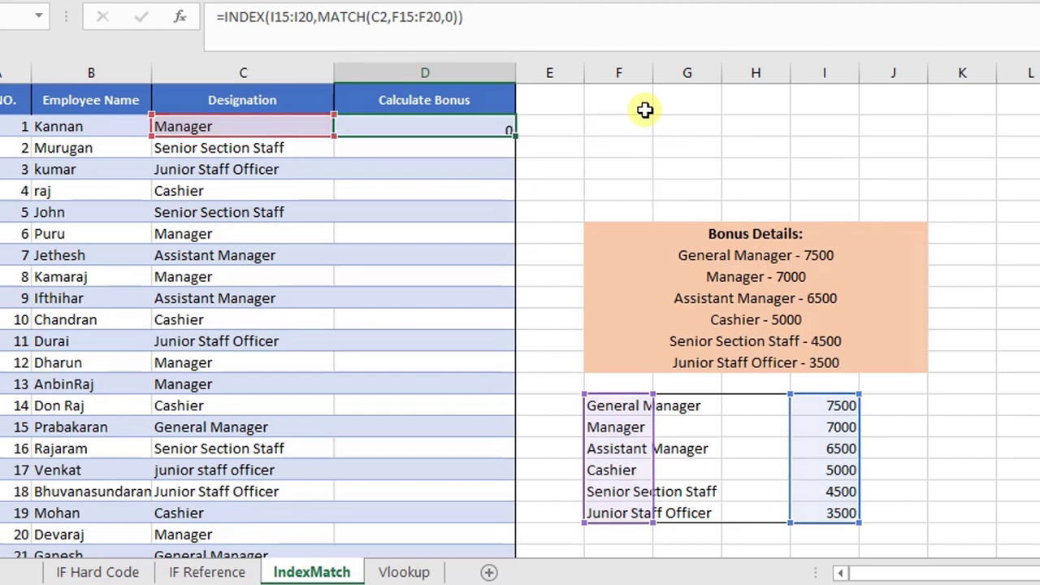
left_click(491, 122)
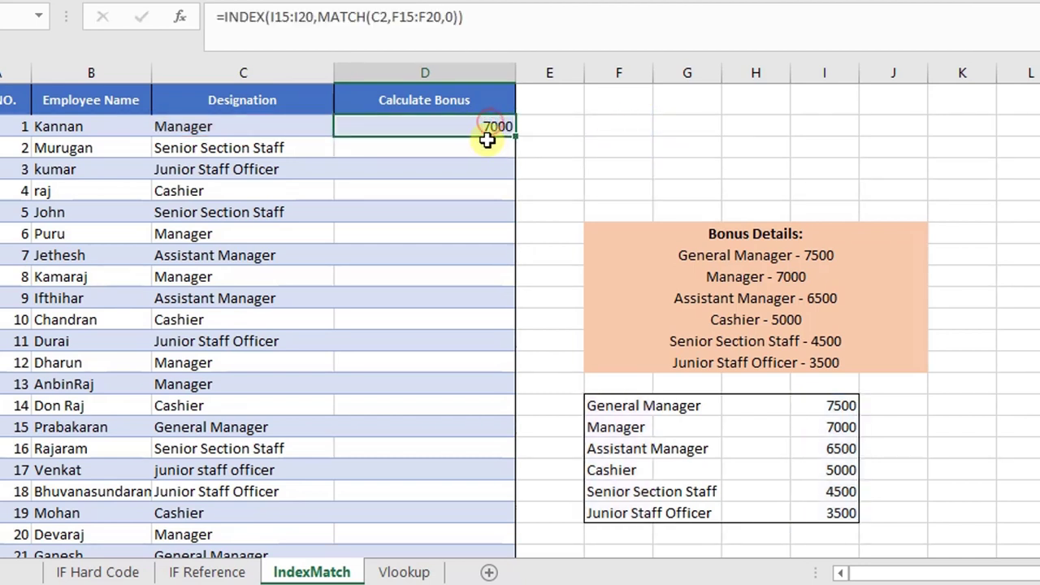
Step: Lock D2's INDEX/MATCH ranges as $I$15:$I$20 and $F$15:$F$20, keeping the 7000 result
left_click_drag(516, 139, 496, 546)
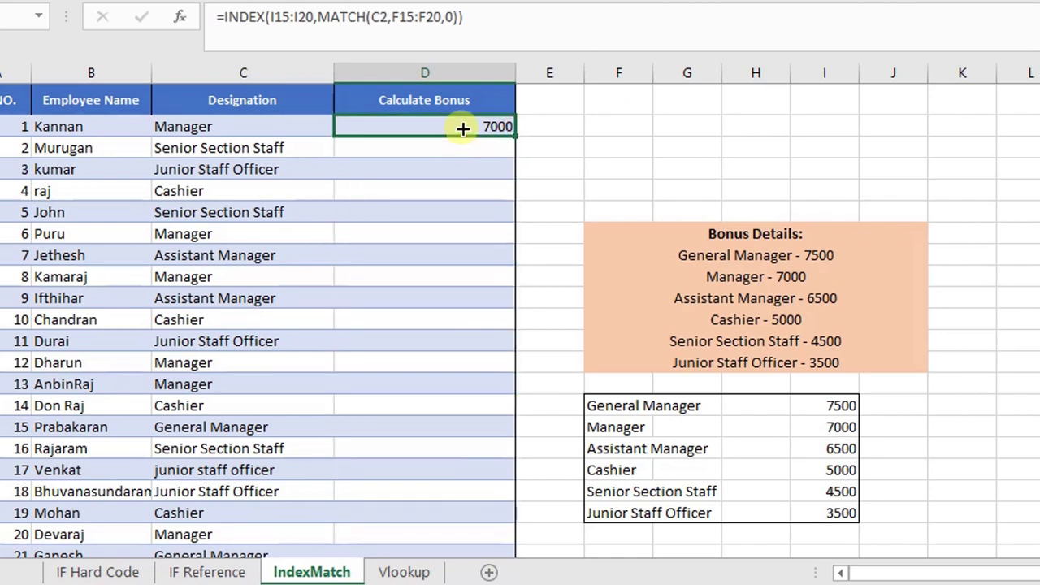
left_click_drag(499, 541, 468, 140)
double_click(491, 124)
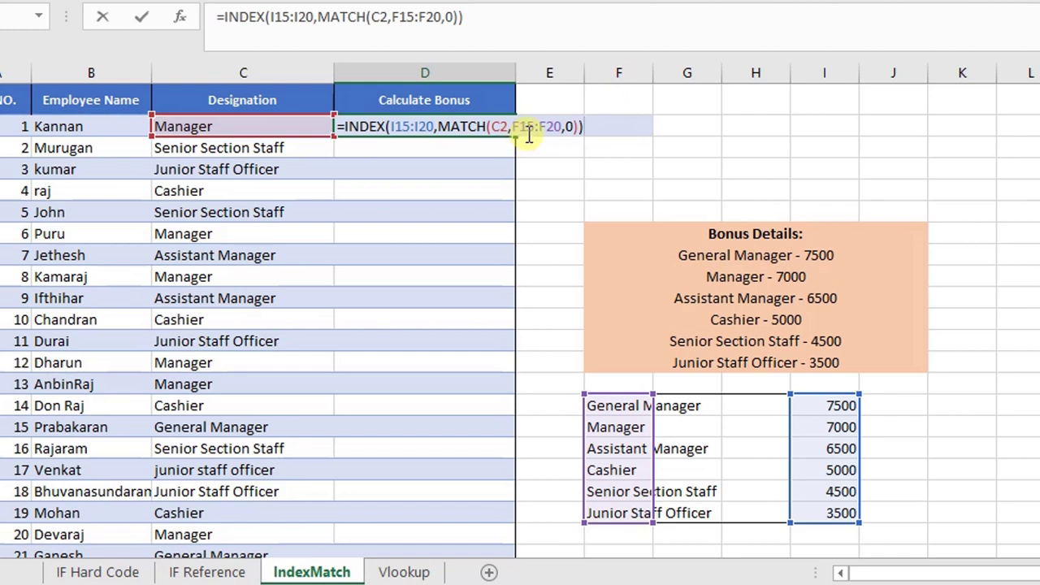
left_click_drag(524, 127, 556, 127)
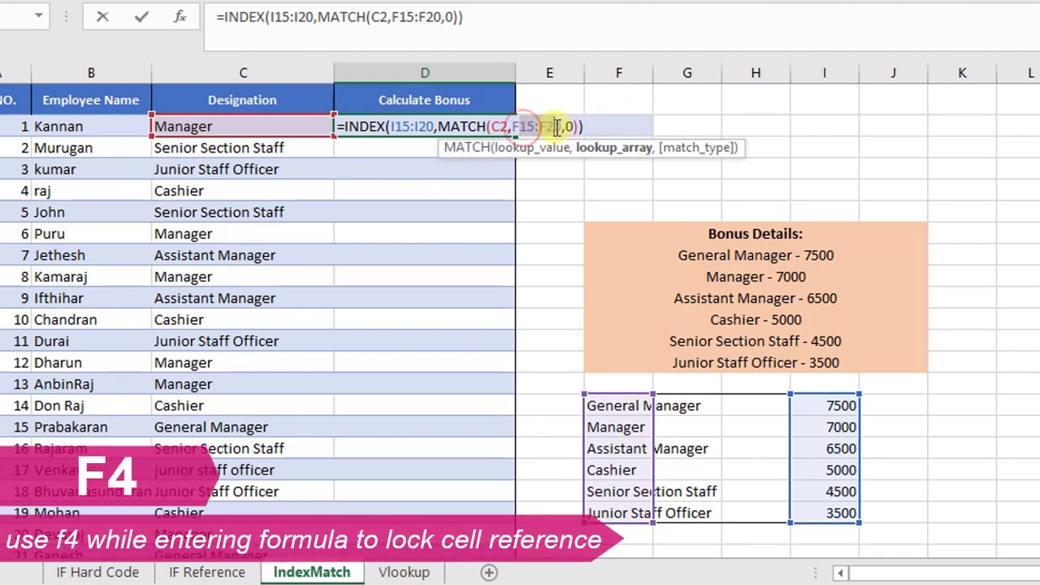
key("F4")
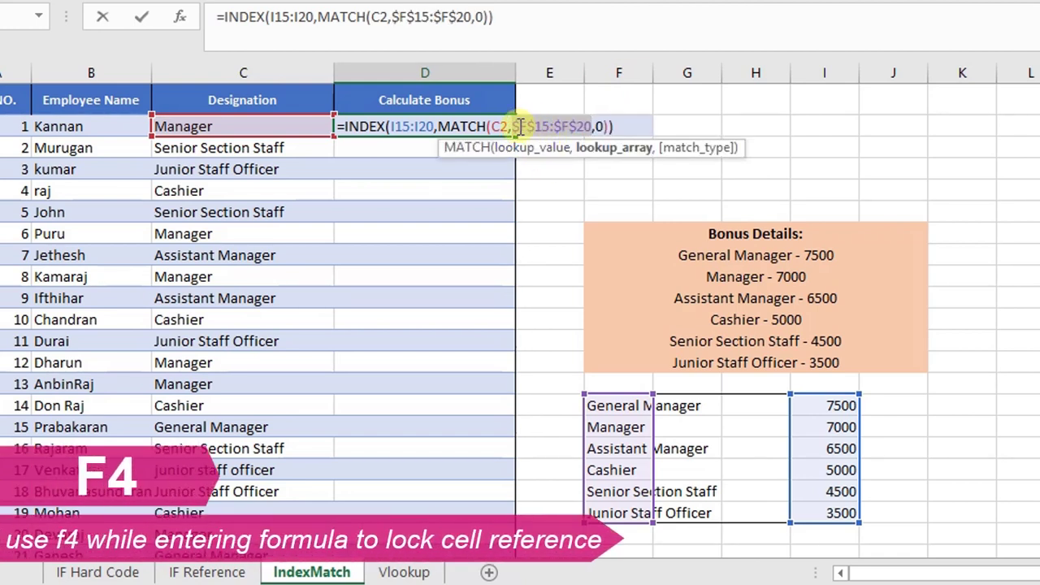
left_click(415, 127)
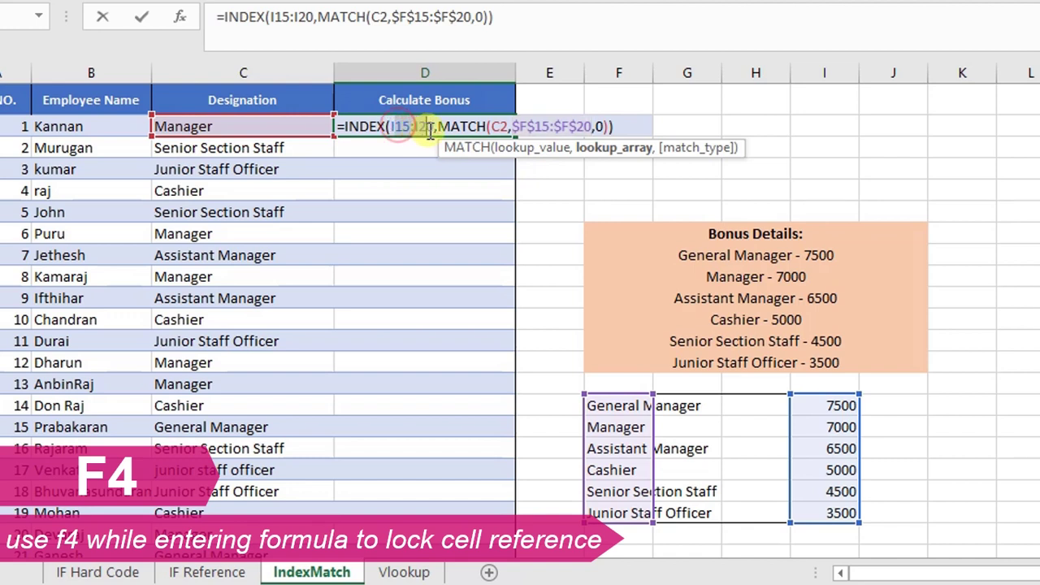
left_click_drag(391, 127, 434, 127)
key("F4")
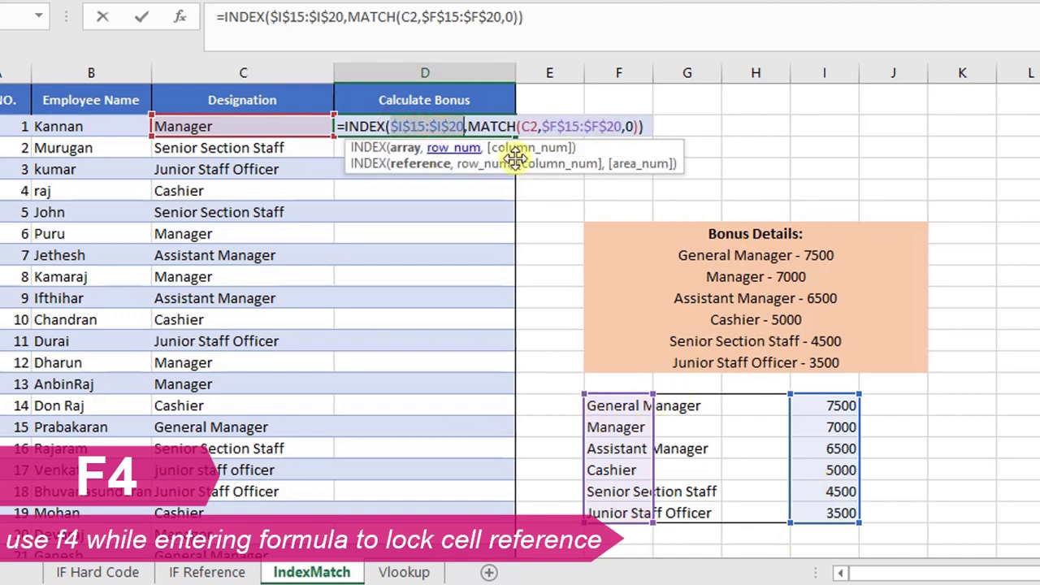
key("Return")
left_click(430, 130)
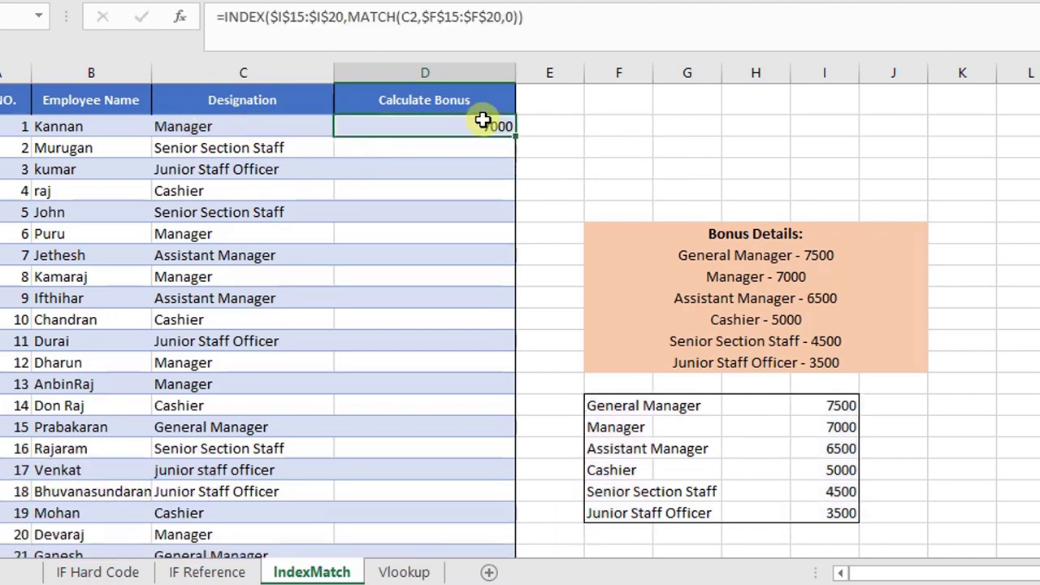
Step: Fill the locked INDEX/MATCH formula down column D and check a lower row's references
double_click(515, 136)
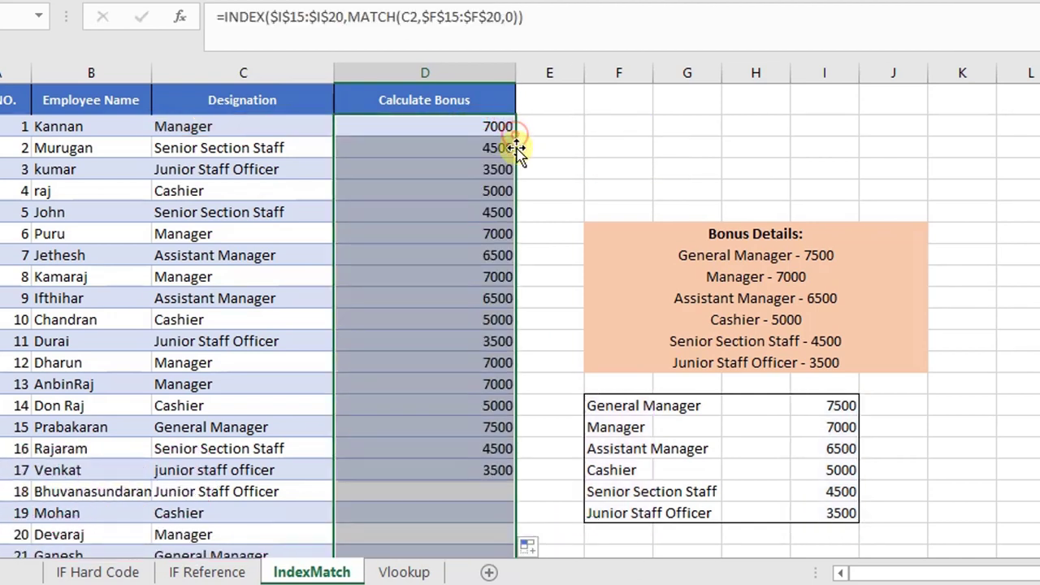
double_click(492, 406)
key("Escape")
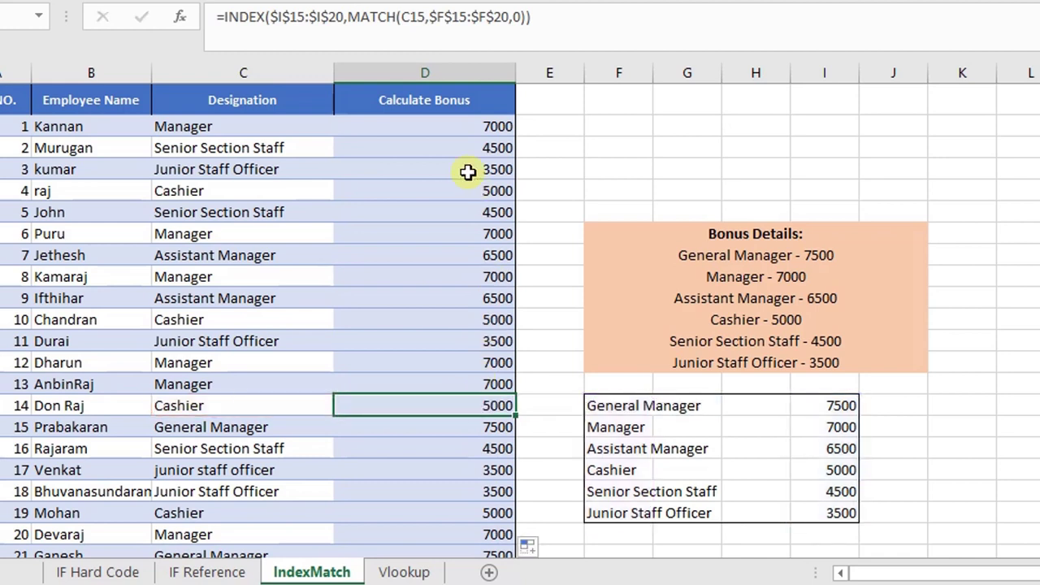
Step: Test D2 with the MATCH part replaced by fixed row 2, then undo it
double_click(467, 124)
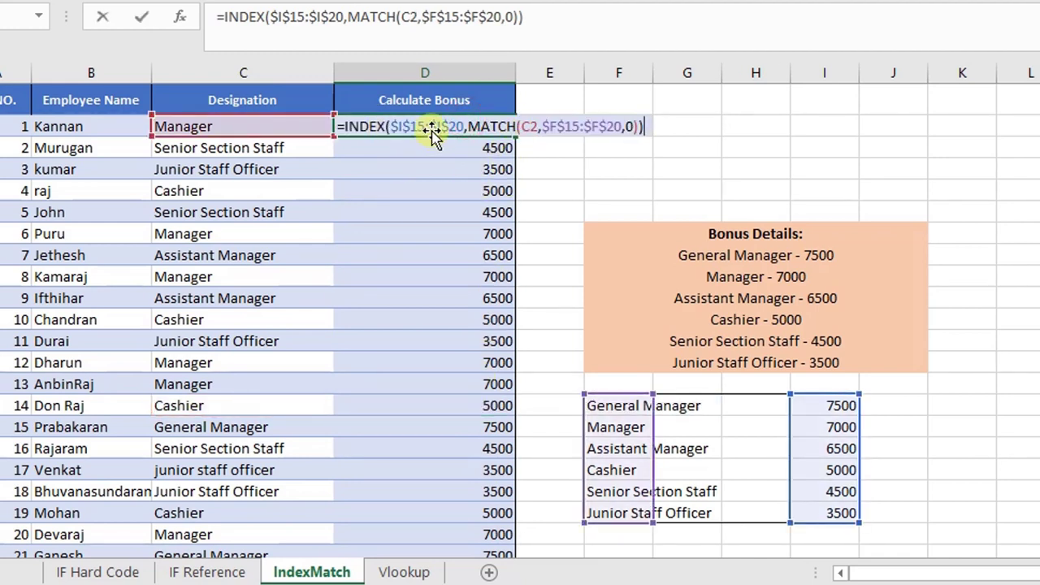
left_click_drag(471, 130, 634, 126)
key("Right")
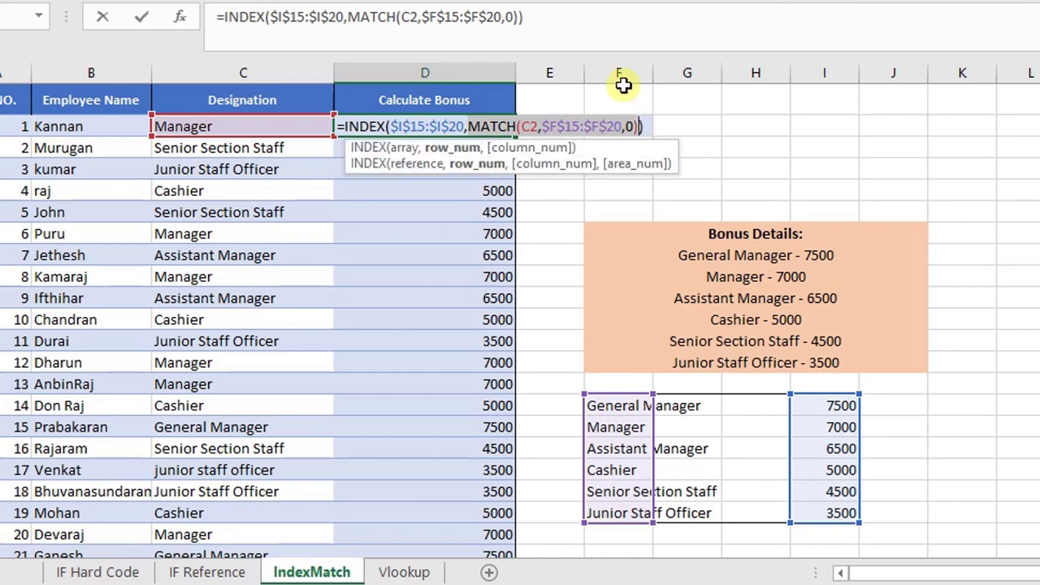
type("20,2")
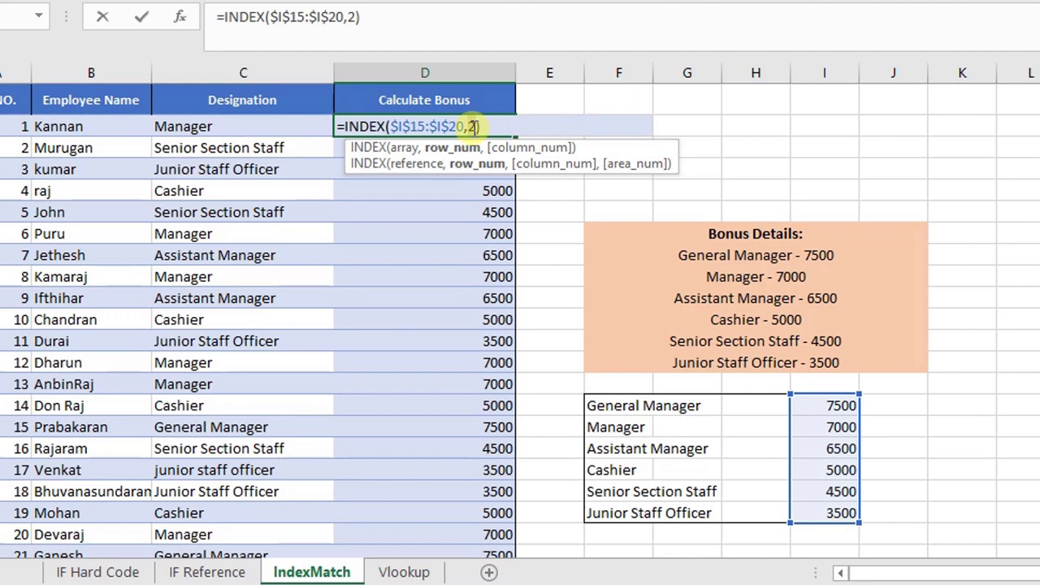
key("ctrl+Return")
key("ctrl+z")
key("F2")
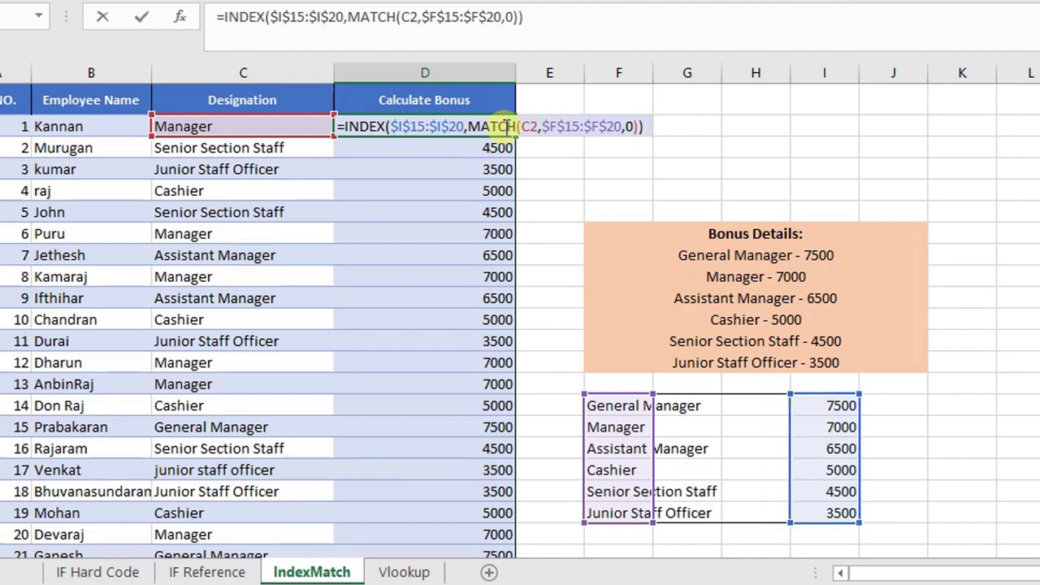
key("ctrl+Return")
key("Down")
key("F2")
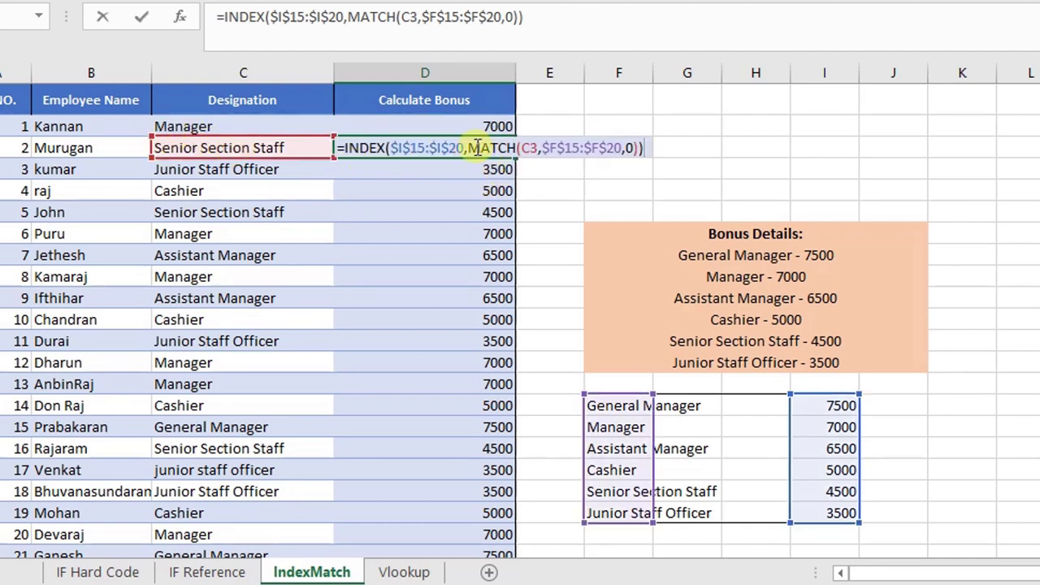
left_click_drag(471, 149, 592, 145)
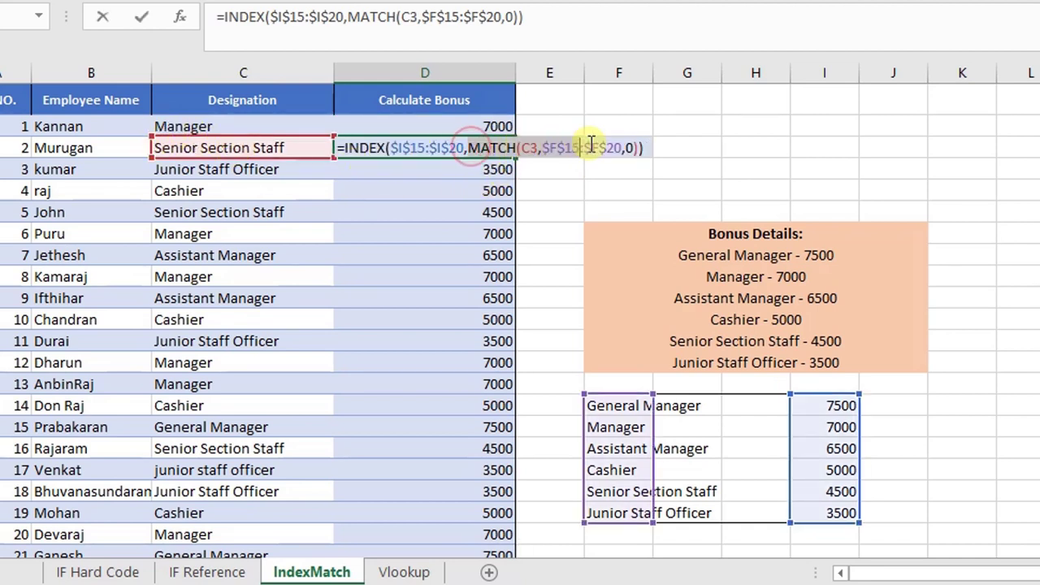
left_click(639, 147)
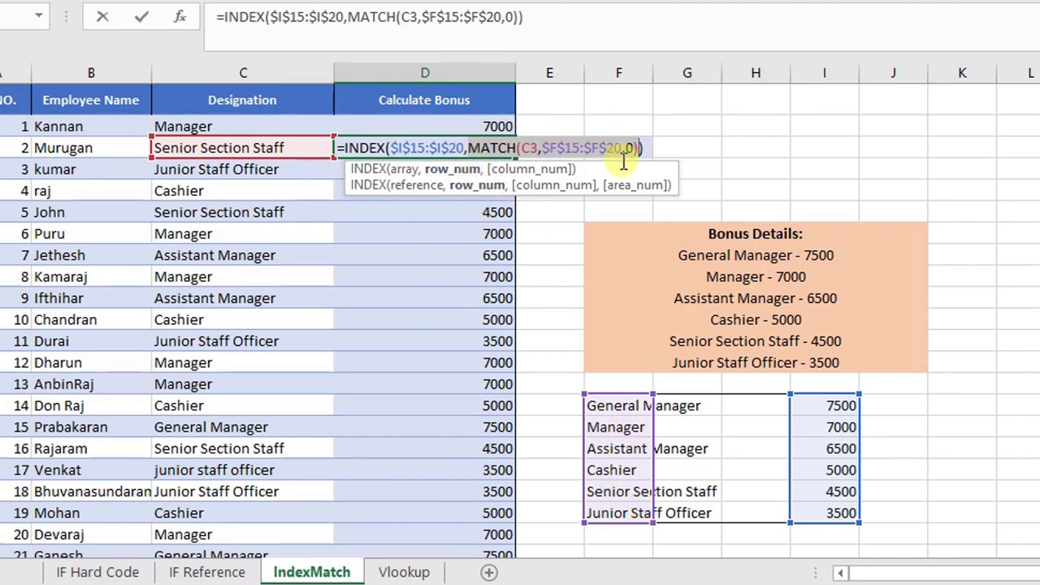
type("5:$I$20,5")
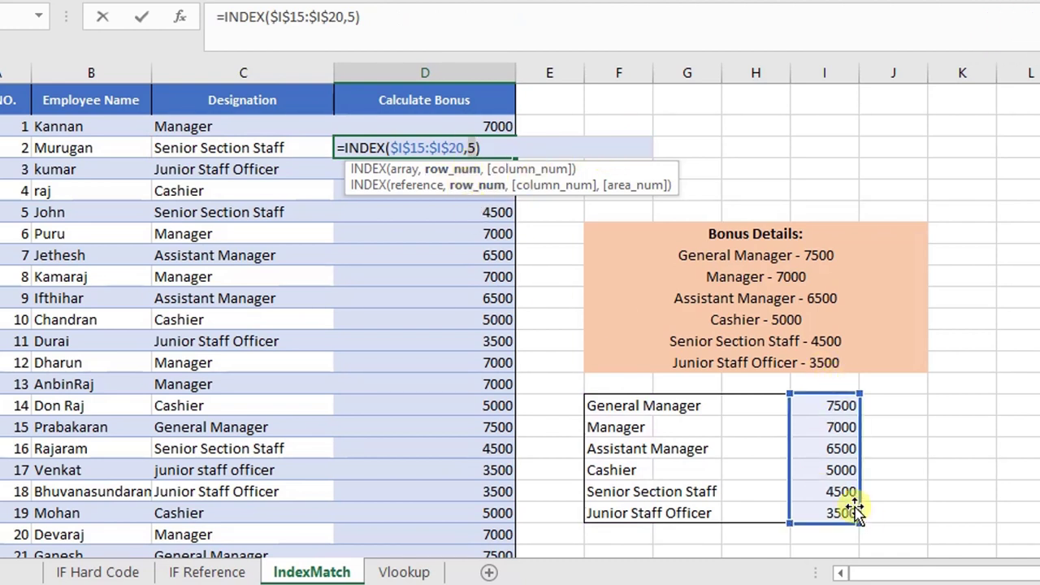
key("Escape")
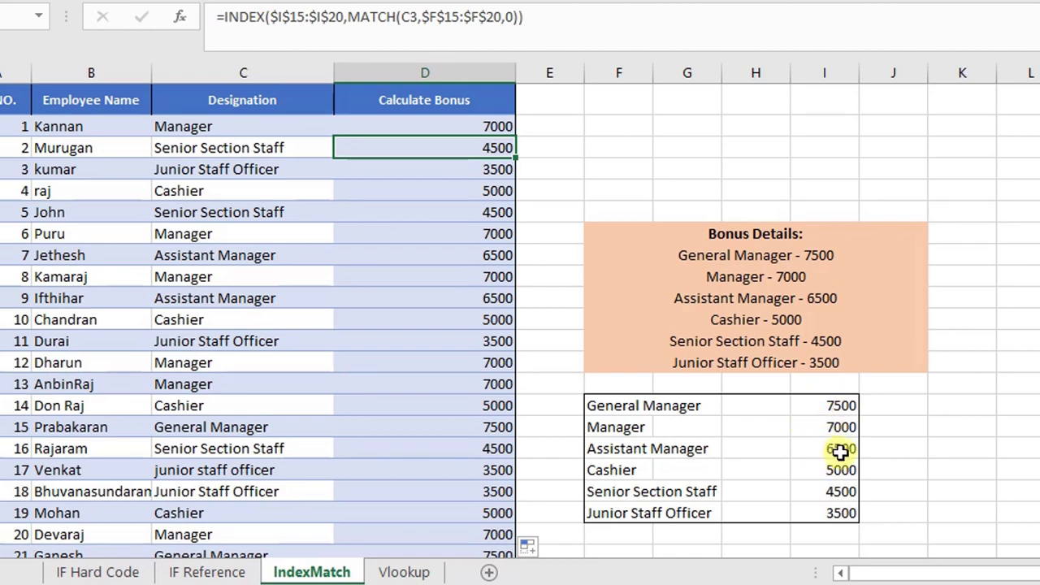
left_click(476, 406)
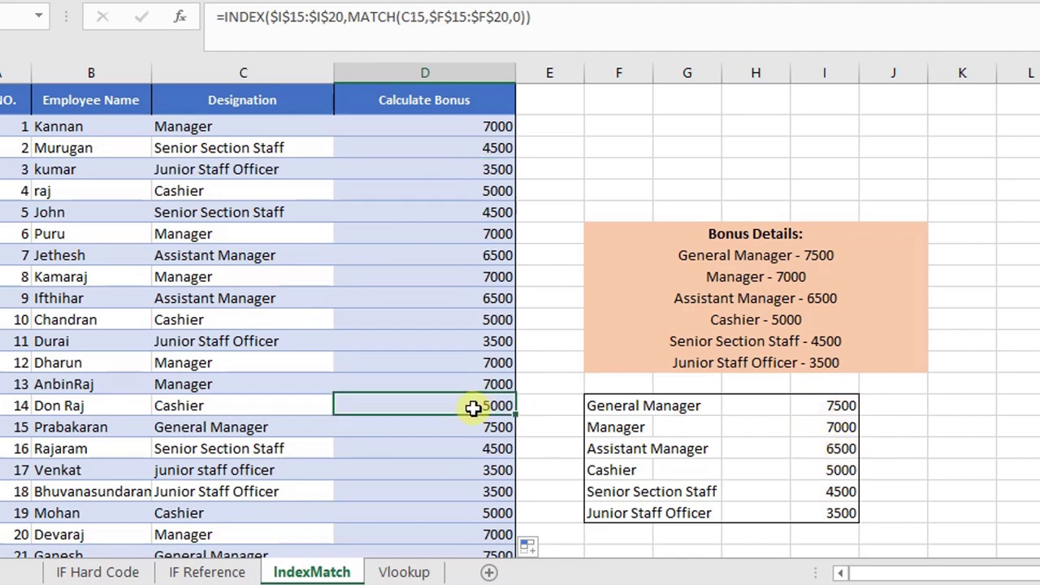
key("F2")
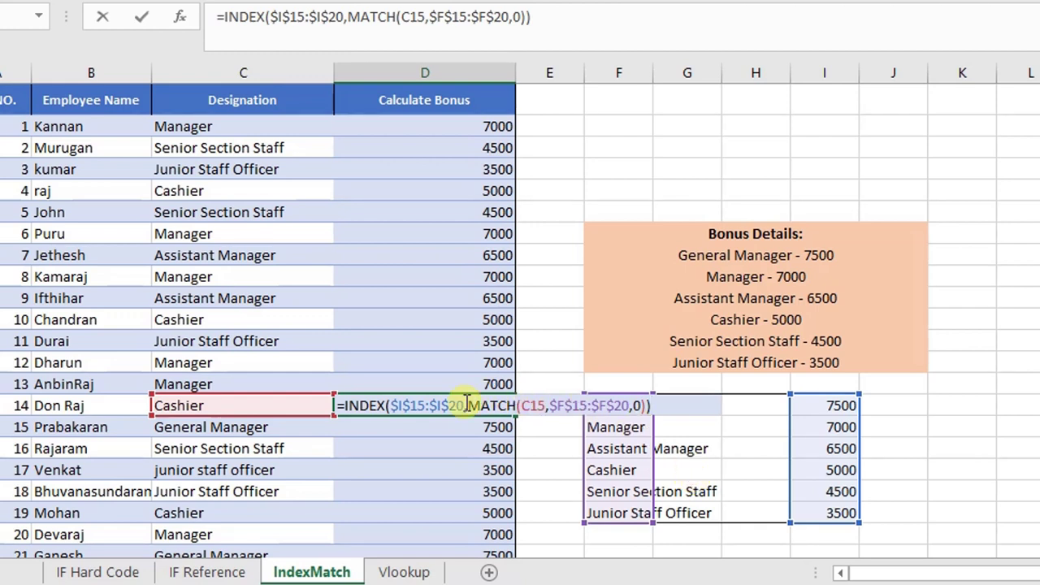
left_click_drag(467, 405, 648, 410)
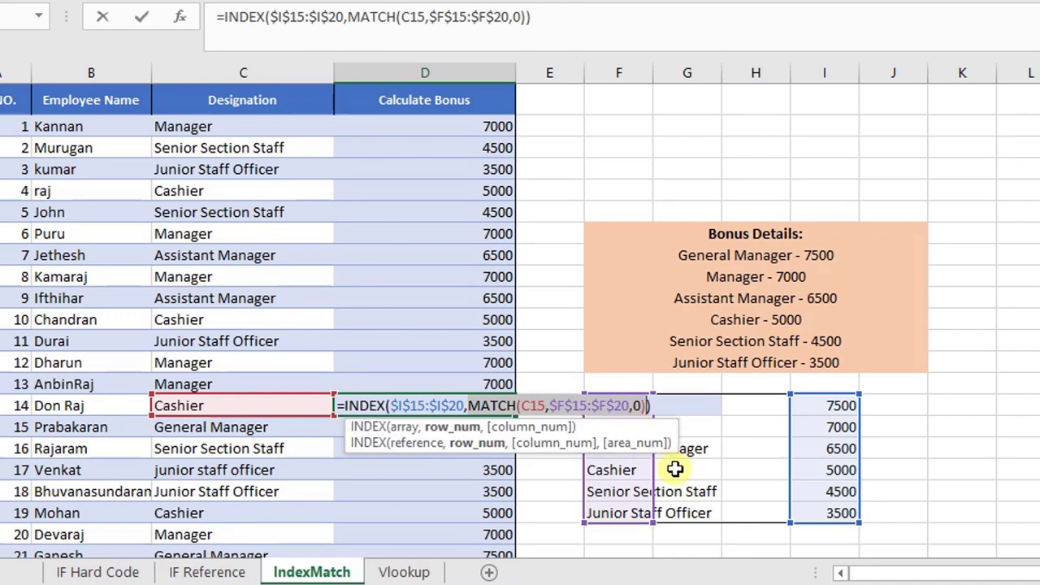
type("4")
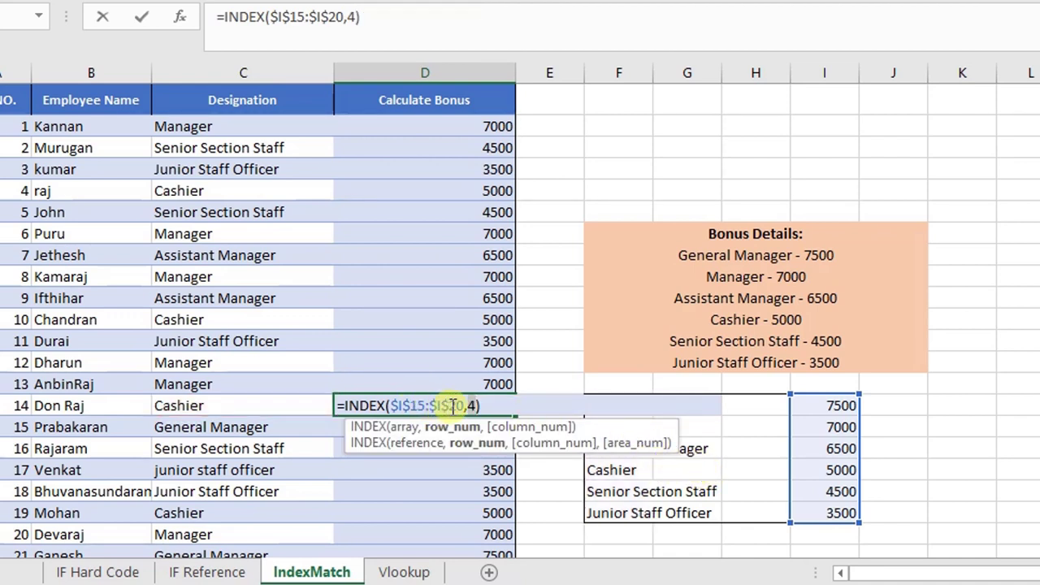
key("Escape")
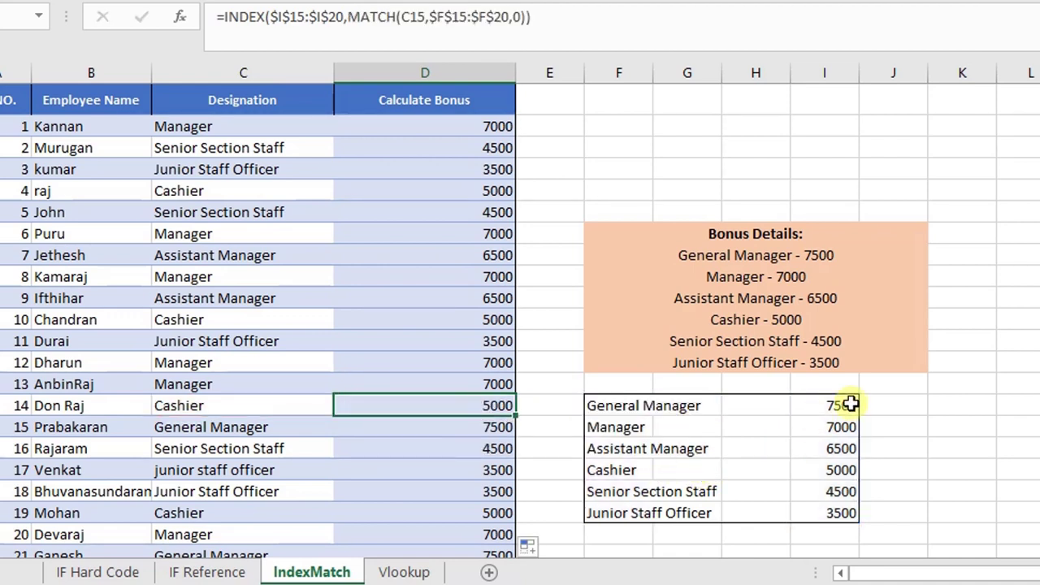
left_click_drag(821, 404, 829, 513)
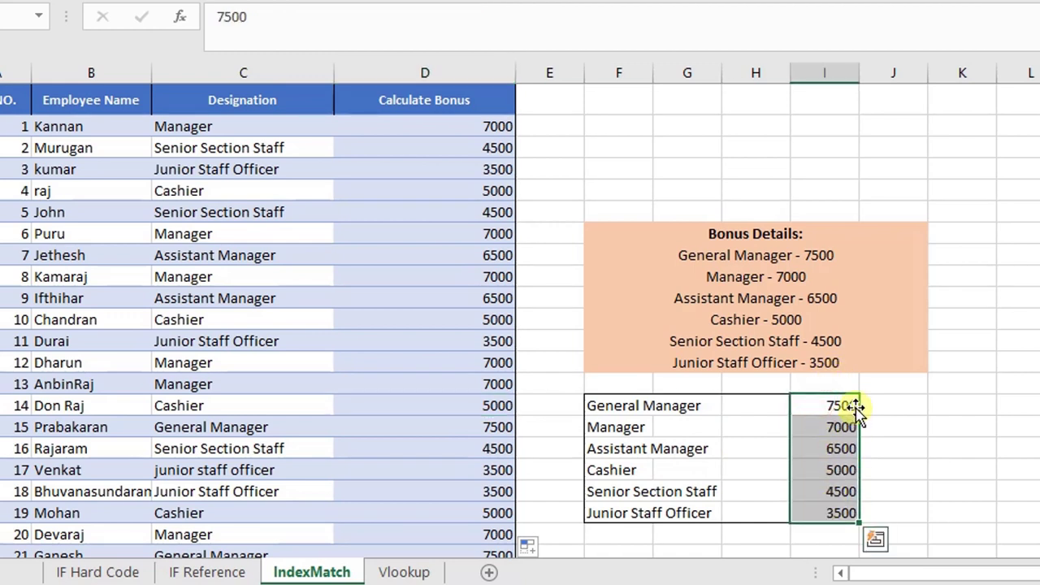
left_click(841, 427)
left_click(839, 449)
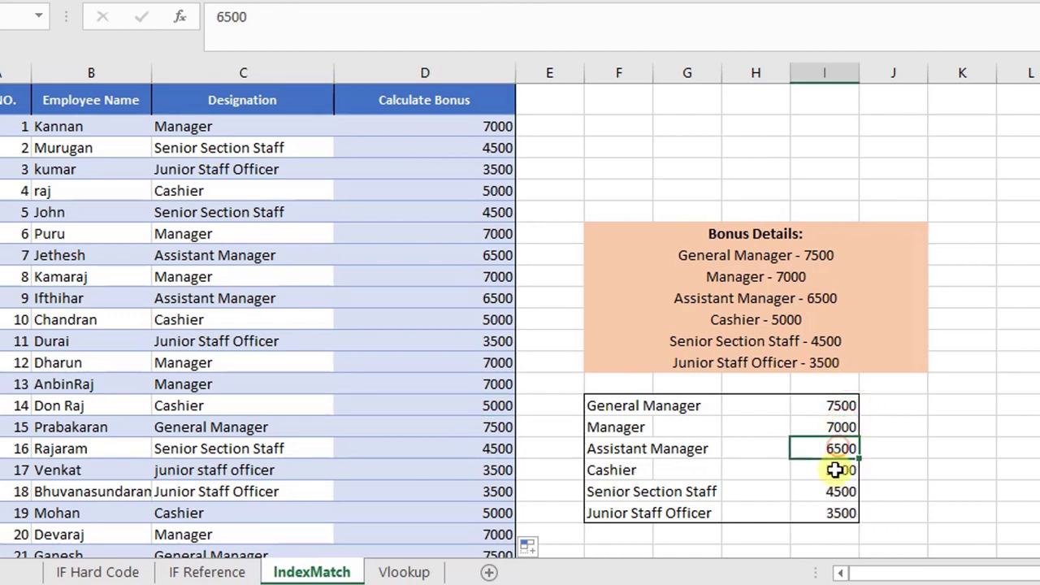
left_click(836, 470)
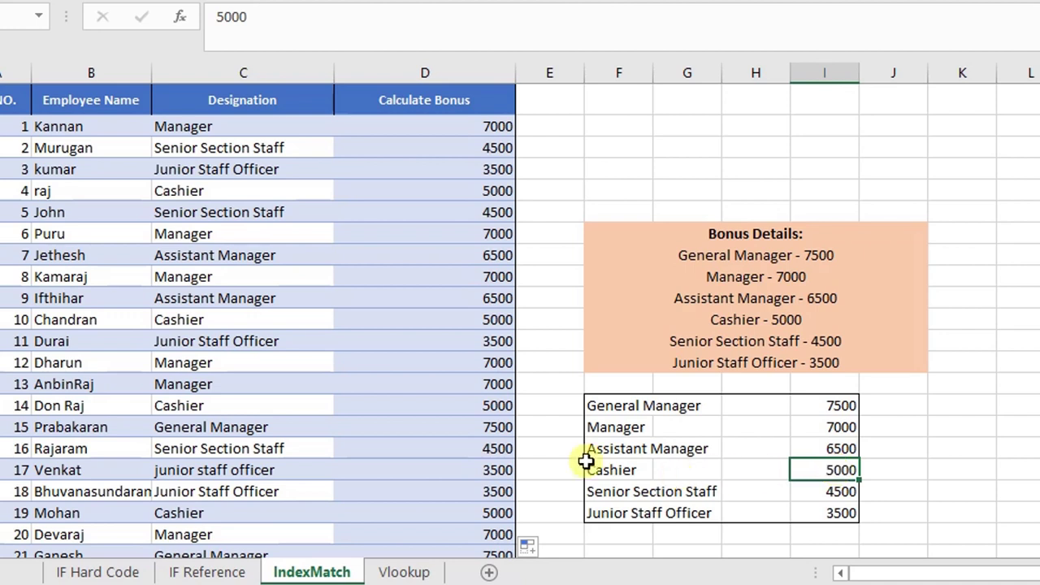
left_click(468, 419)
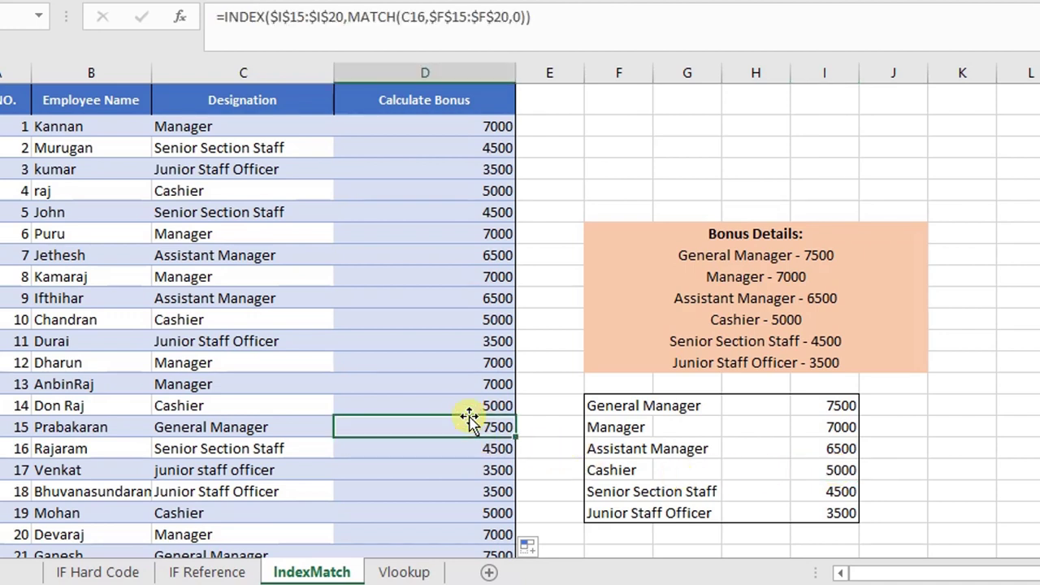
double_click(469, 419)
key("Escape")
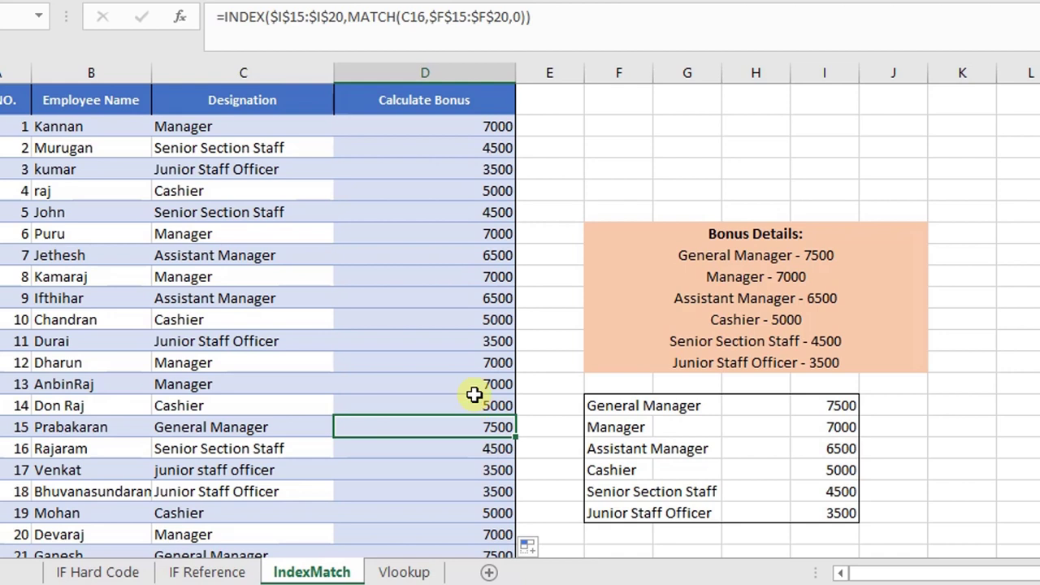
left_click(102, 575)
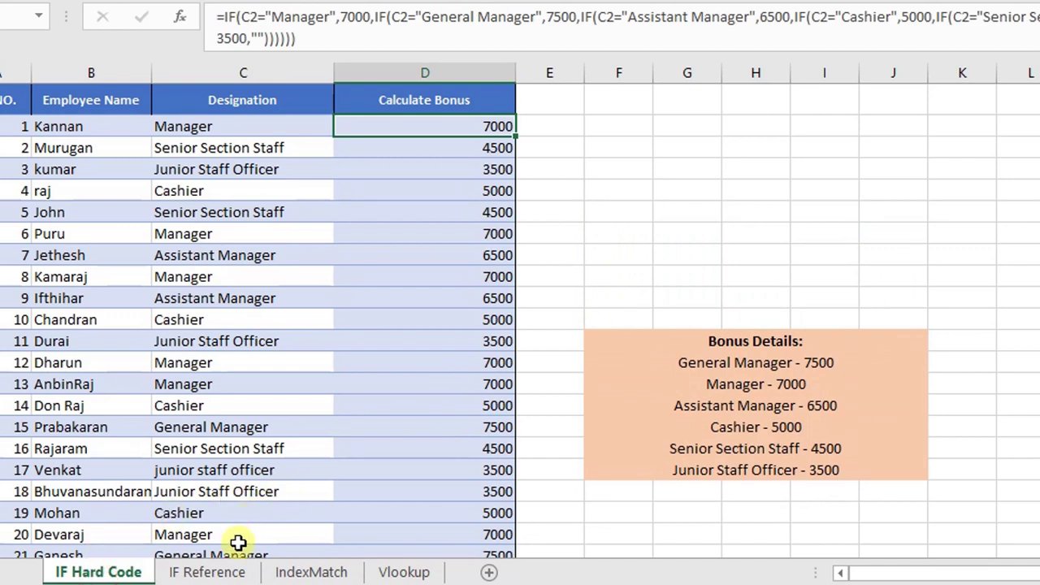
left_click(232, 572)
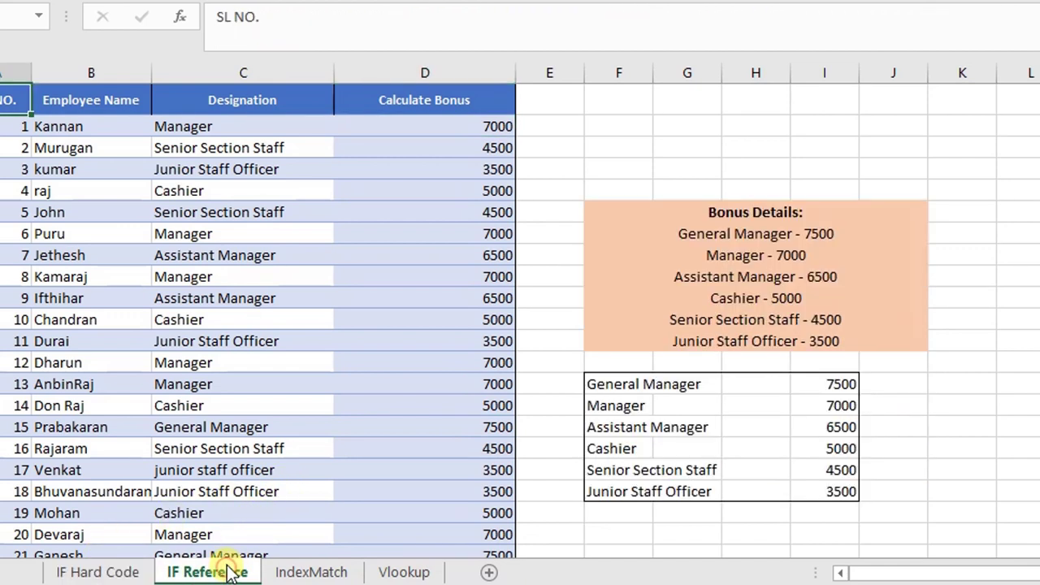
left_click(298, 572)
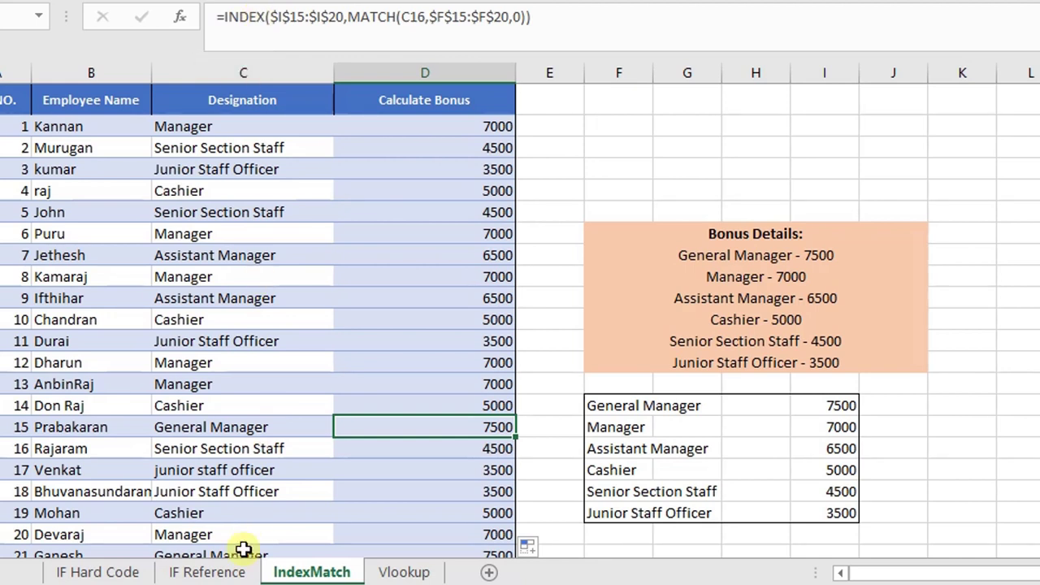
left_click(219, 573)
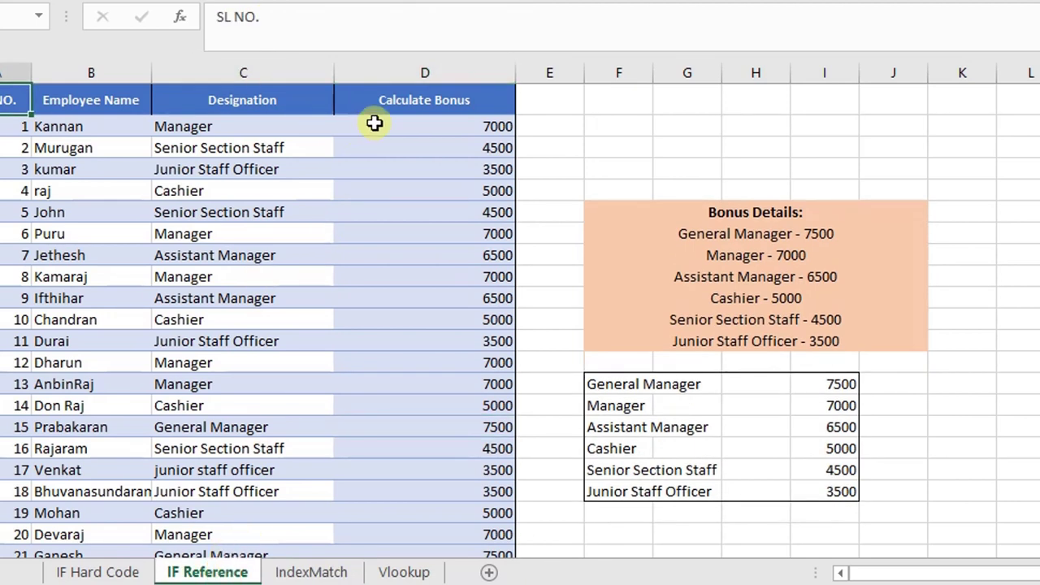
left_click(399, 133)
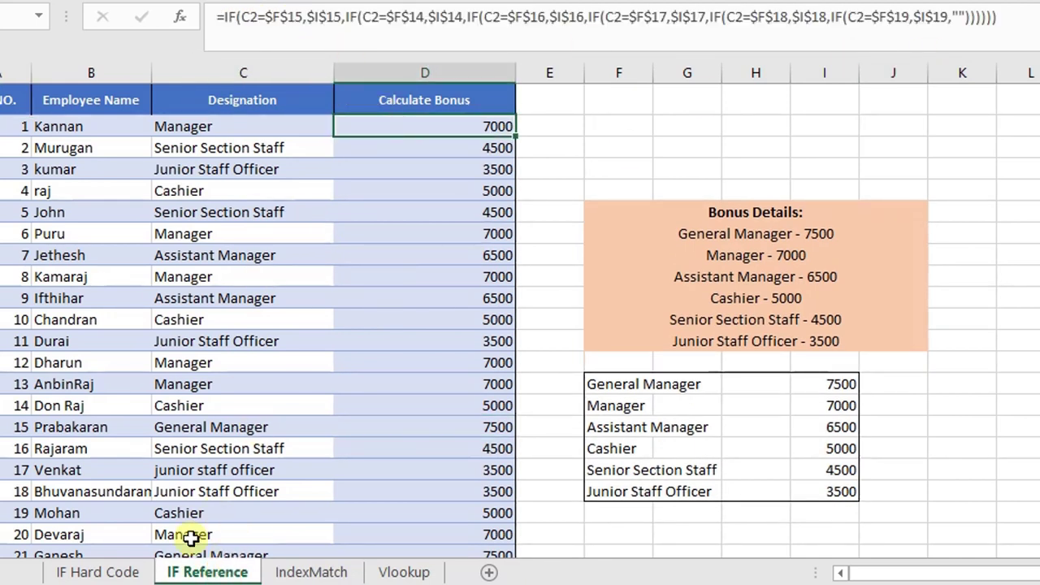
left_click(97, 572)
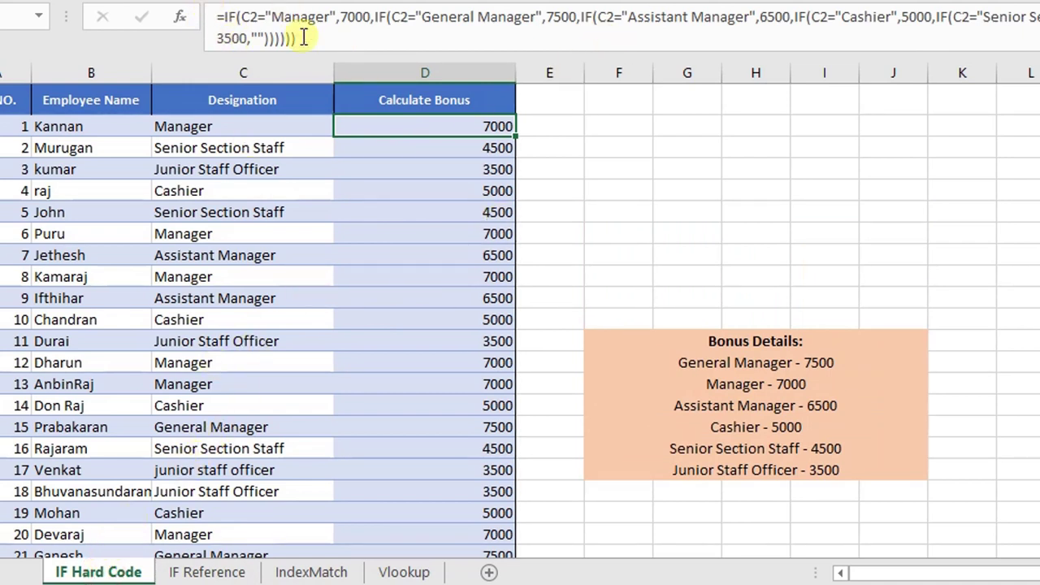
left_click(173, 574)
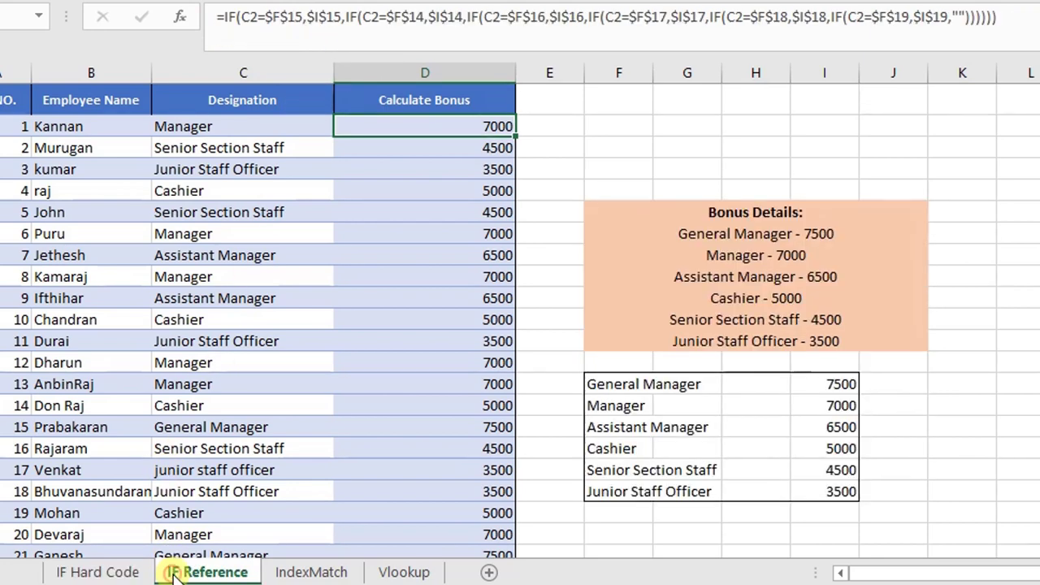
left_click(297, 572)
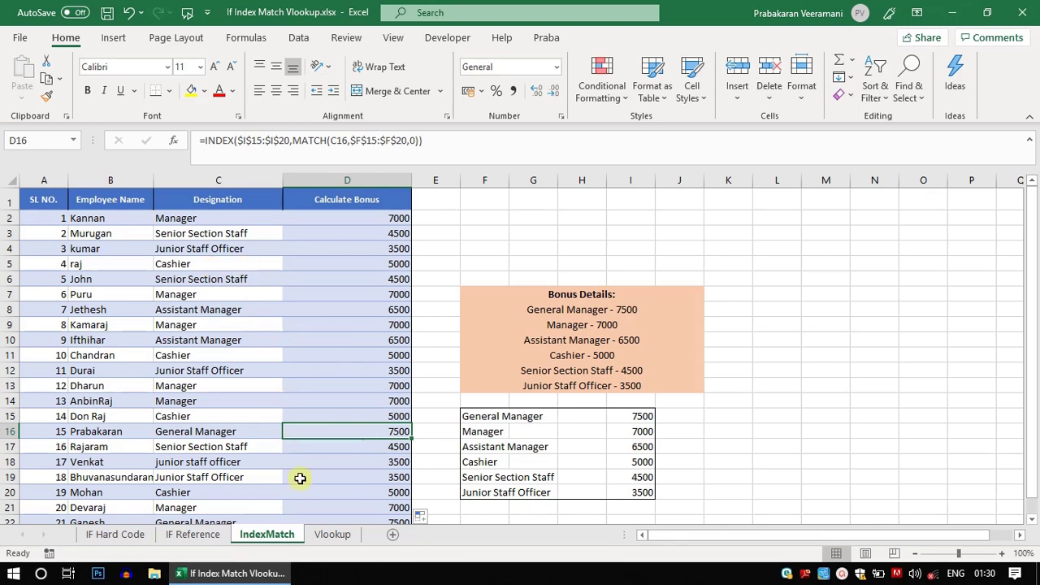
Step: Save the workbook and select cell D2 on the Vlookup sheet
key("ctrl+s")
left_click(328, 538)
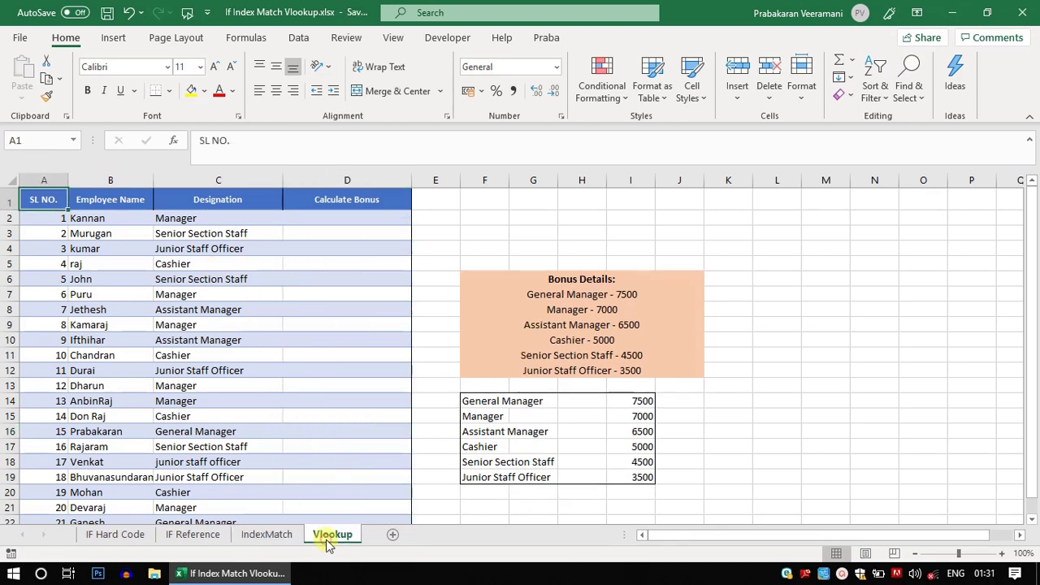
left_click(185, 221)
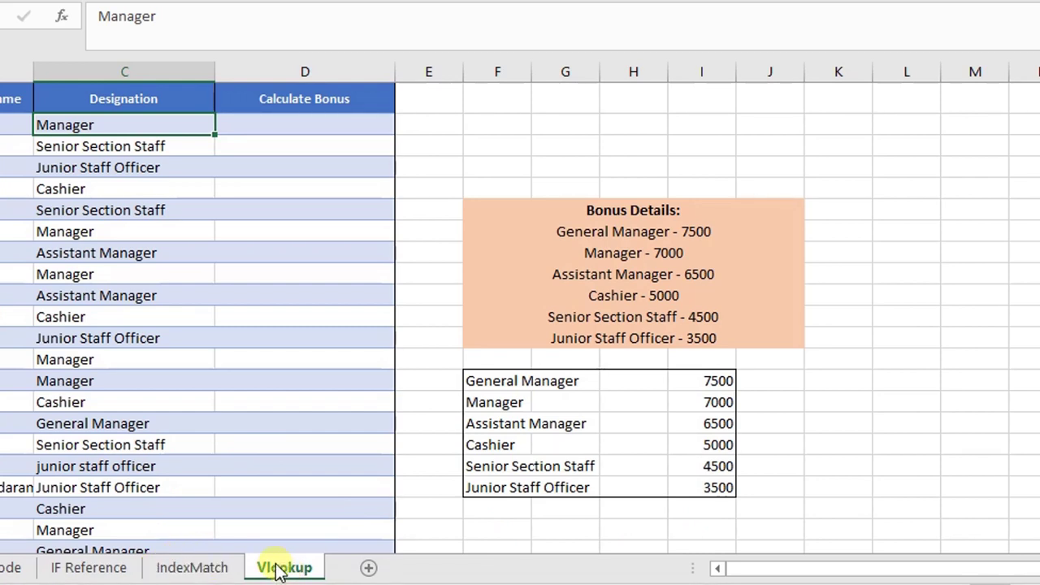
left_click(253, 127)
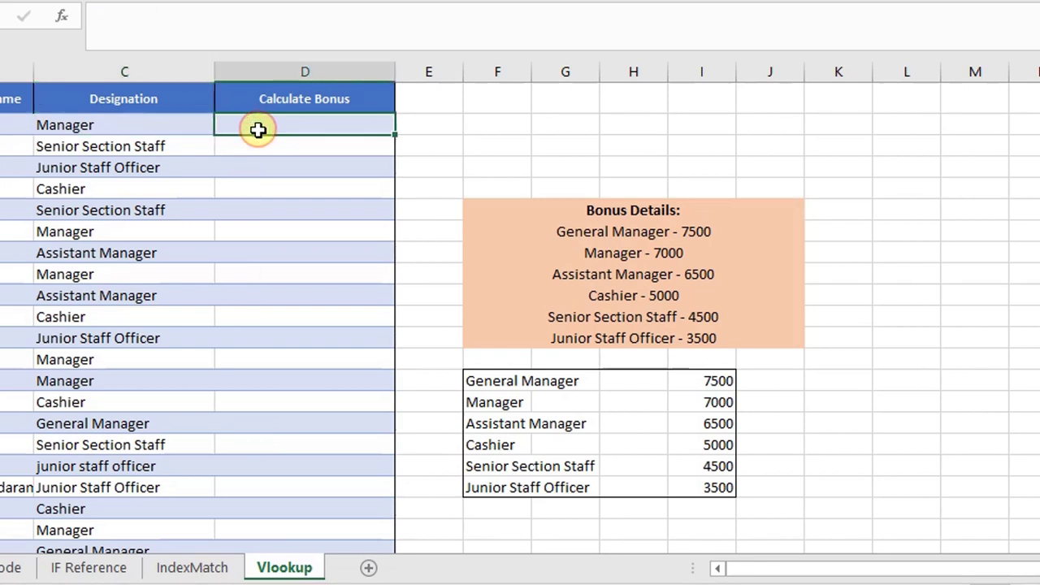
Step: Enter =VLOOKUP(C2,F14:I19,4,0) in D2, returning the Manager's 7000 bonus
type("=v")
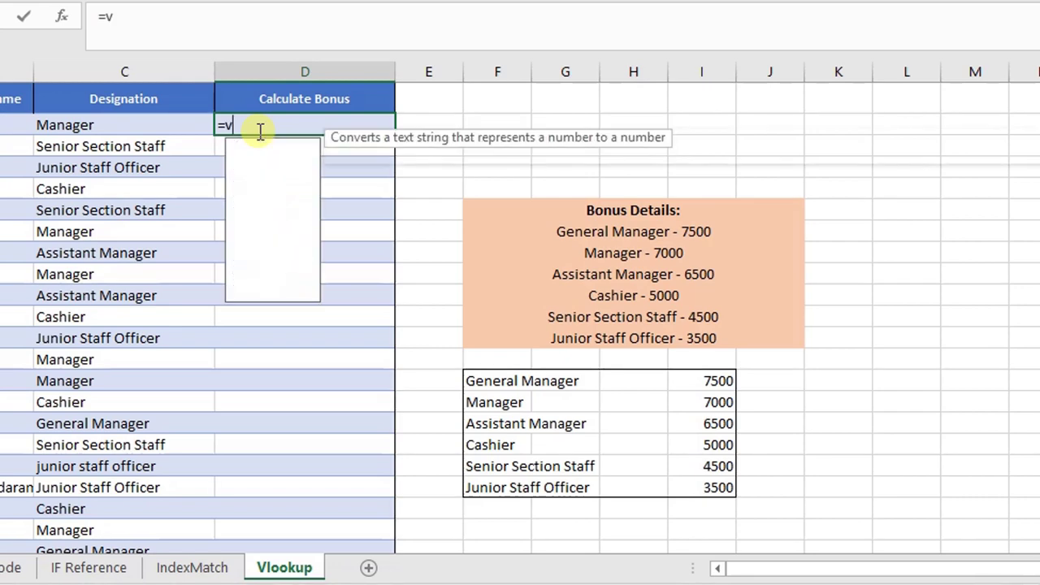
type("loo")
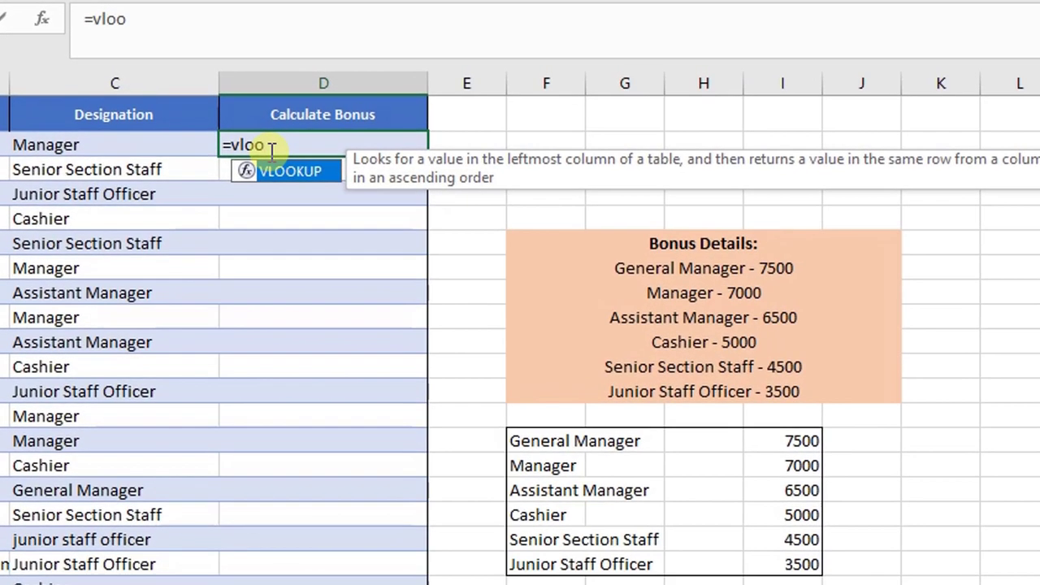
key("Tab")
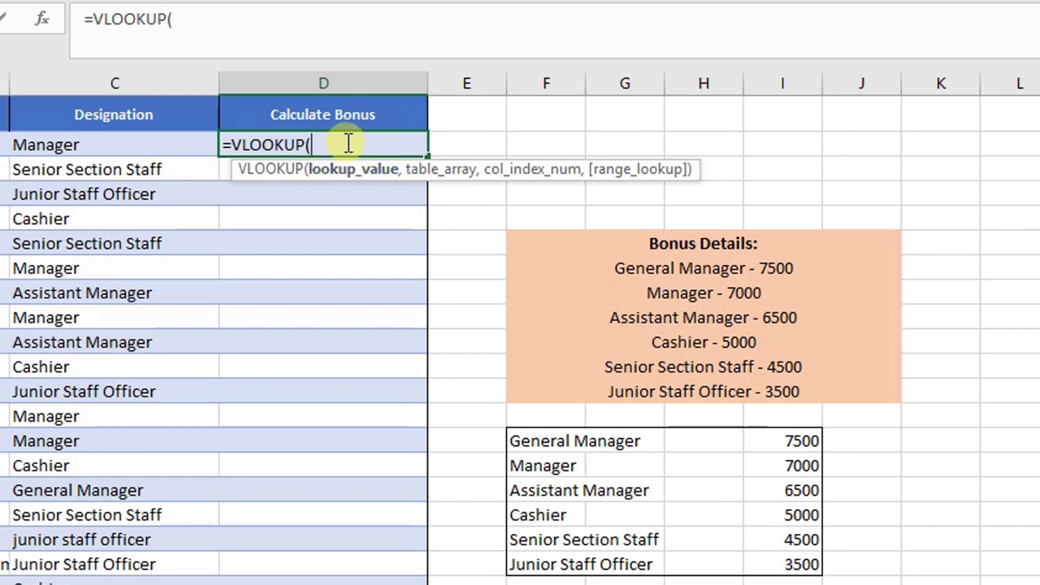
left_click(122, 147)
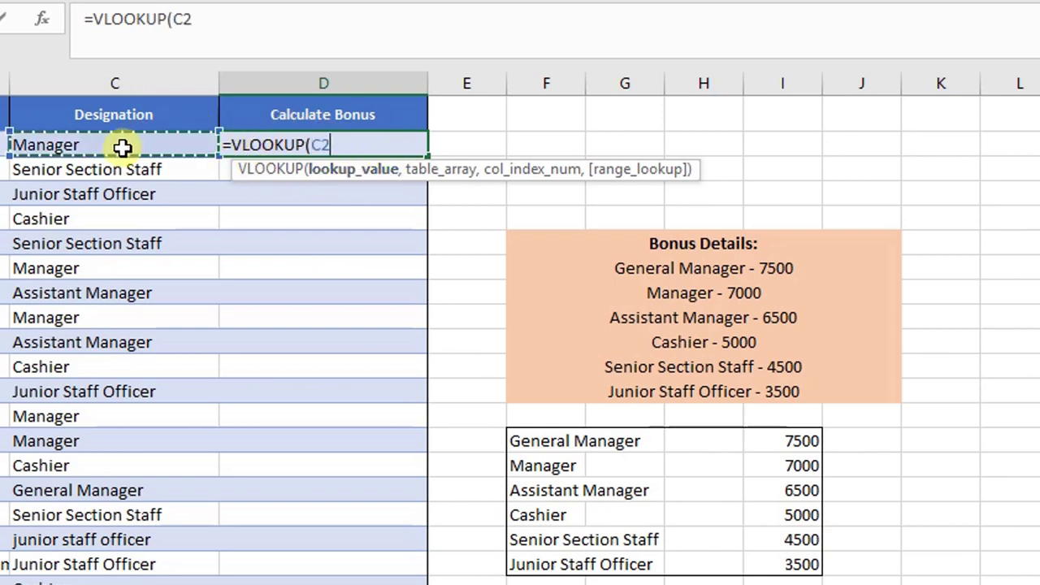
type(",")
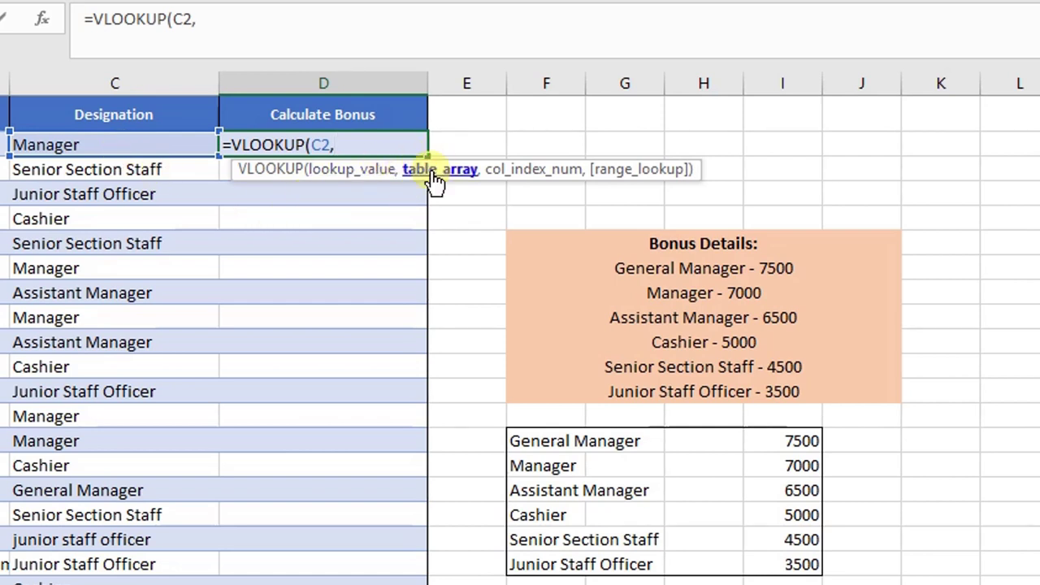
mouse_move(536, 443)
left_mouse_down()
mouse_move(772, 442)
mouse_move(796, 563)
left_mouse_up()
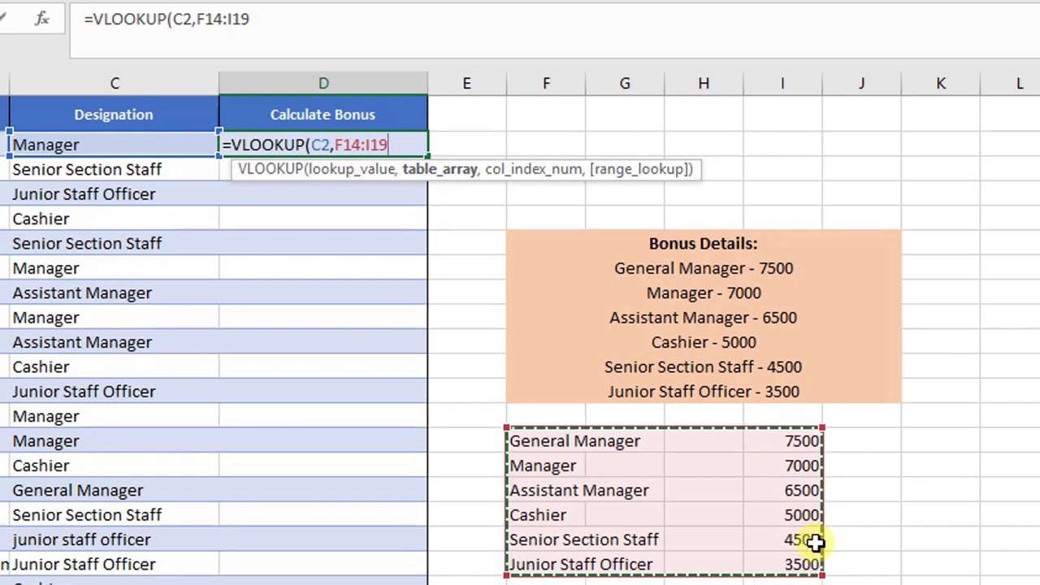
type(",4")
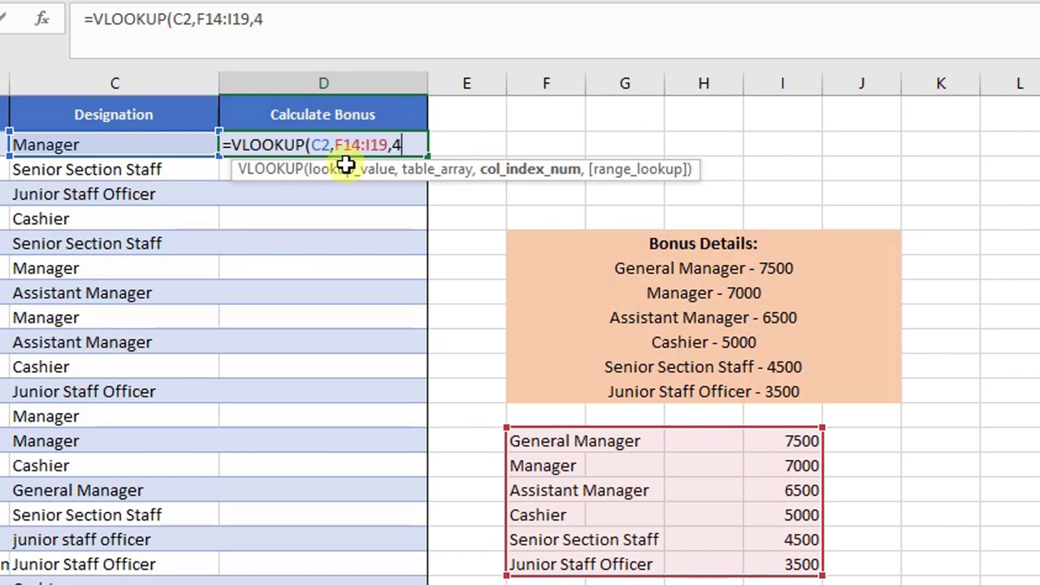
type(",0")
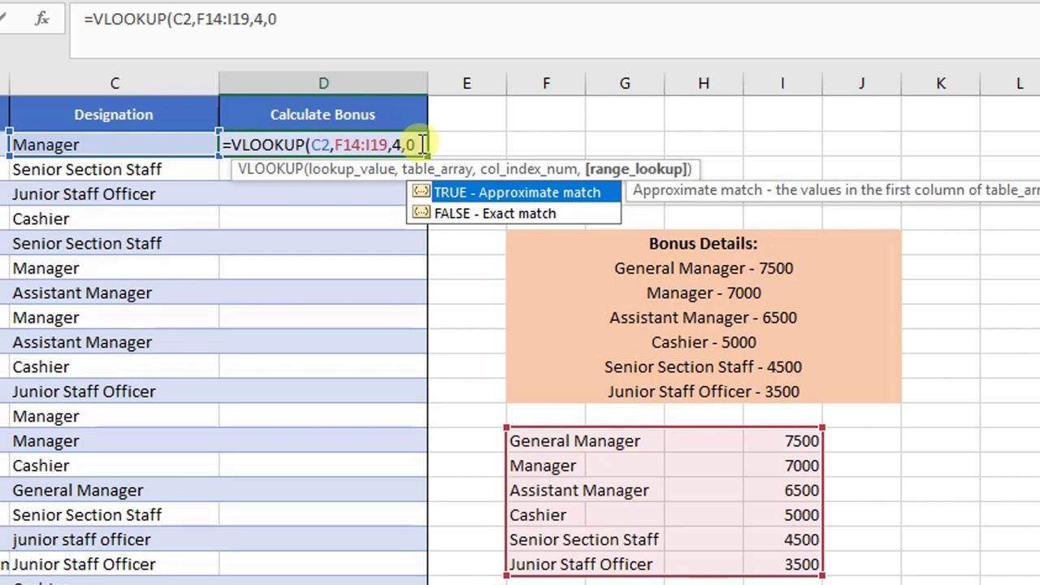
type(")")
key("Return")
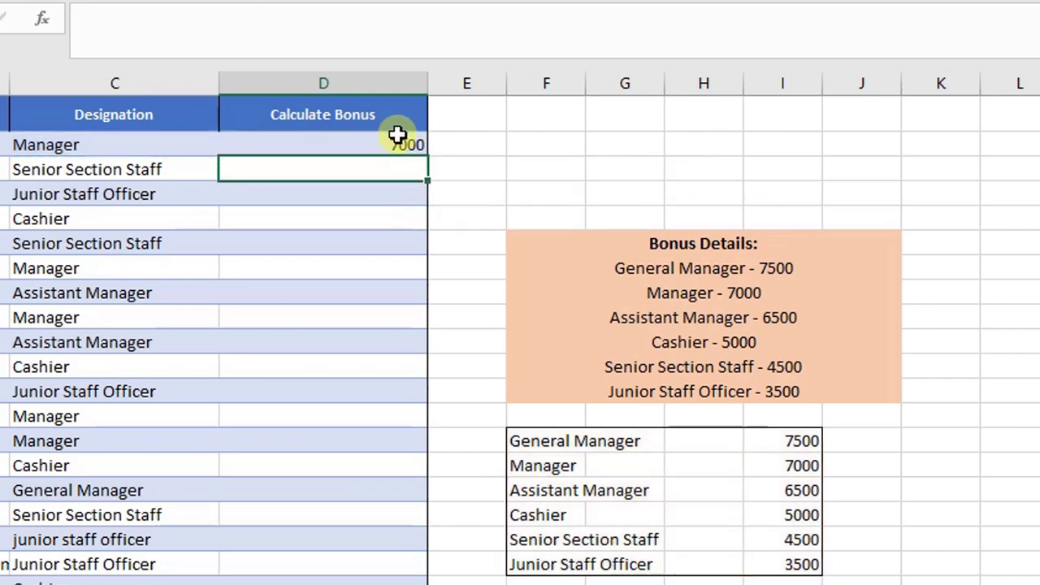
left_click(402, 142)
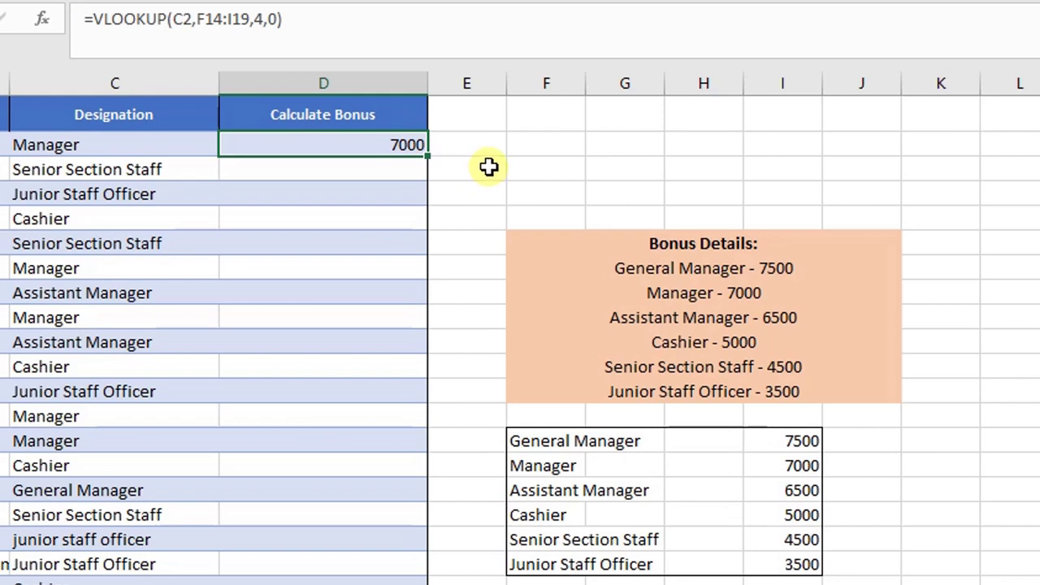
Step: Make D2's VLOOKUP table reference absolute as $F$14:$I$19, still returning 7000
double_click(389, 143)
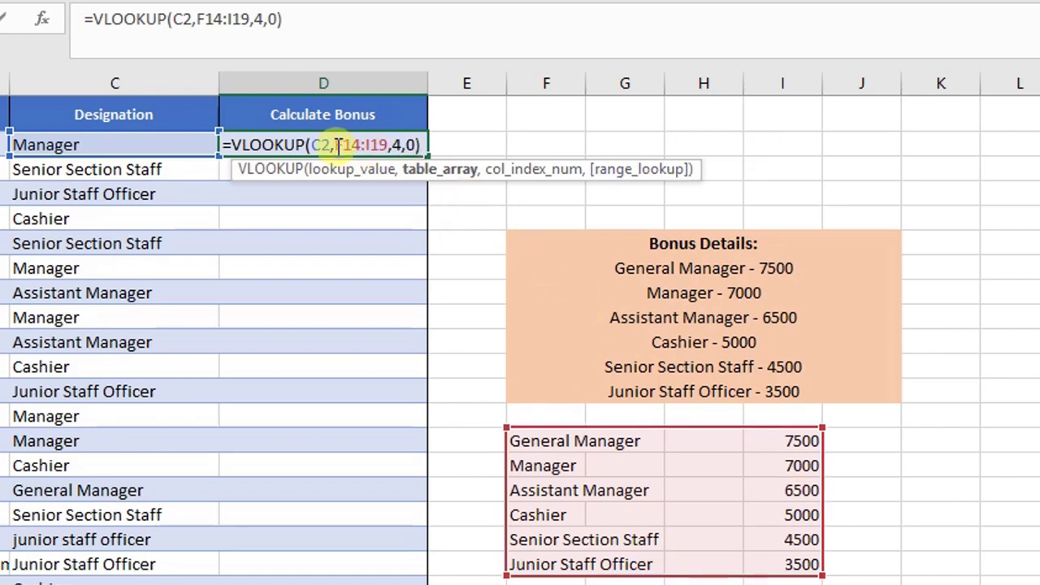
left_click_drag(336, 144, 392, 145)
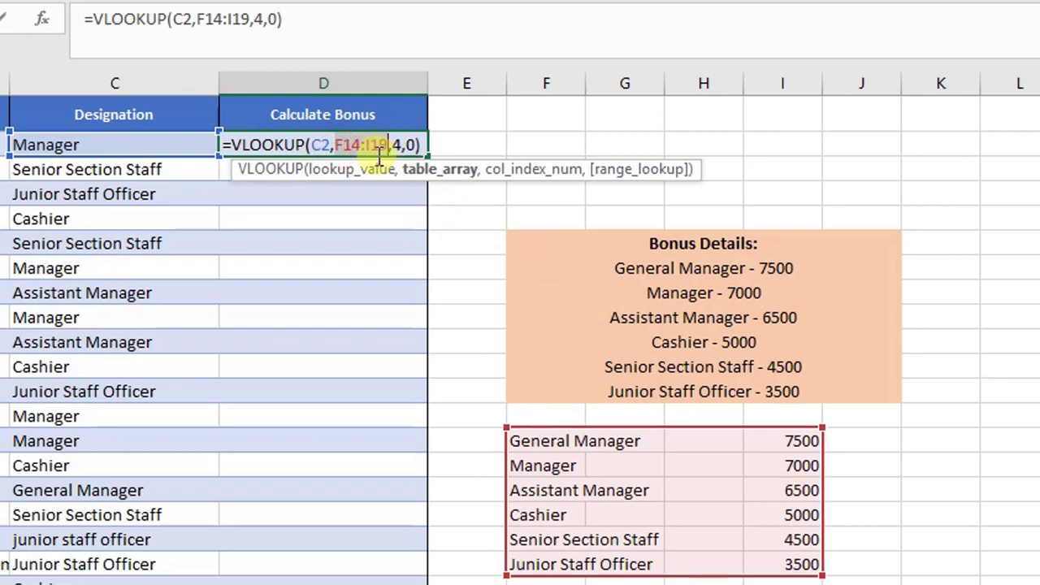
key("F4")
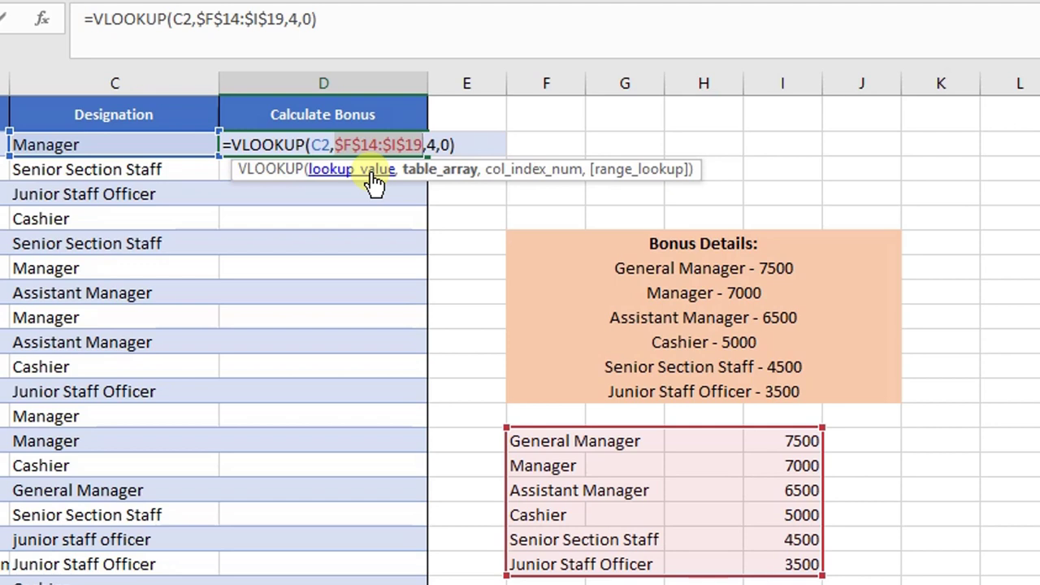
left_click(342, 145)
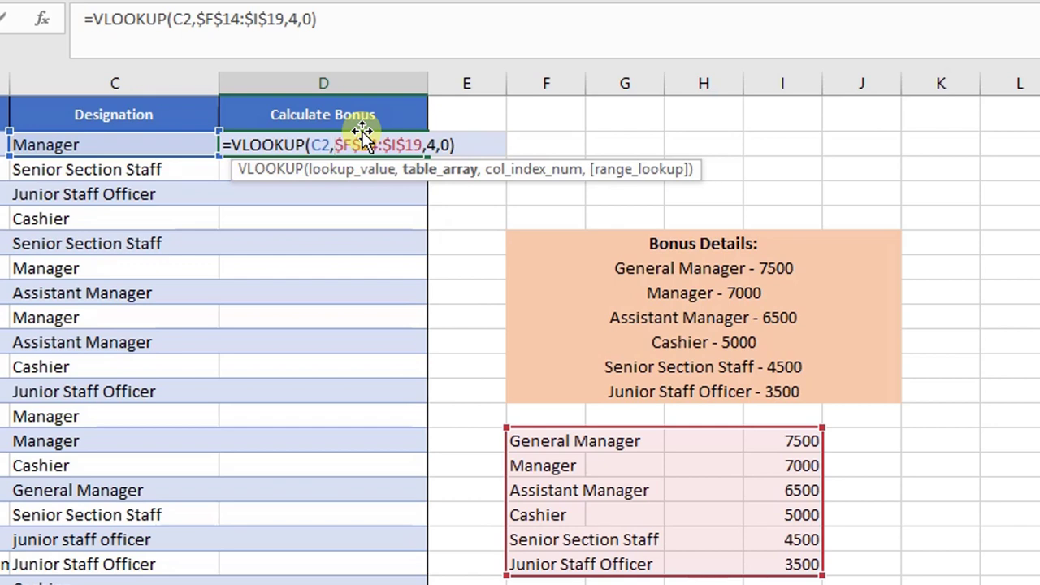
key("Return")
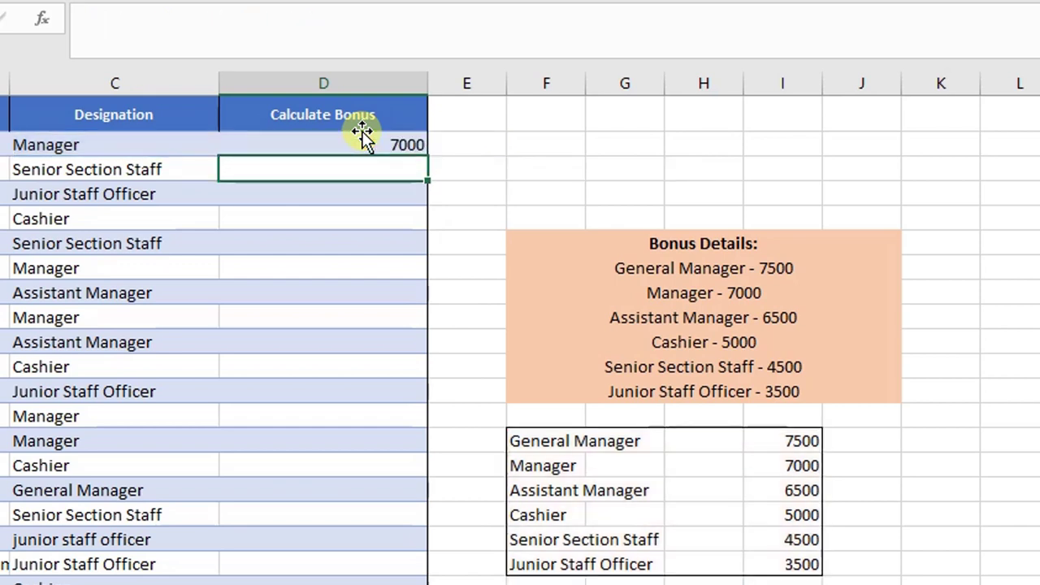
left_click(365, 143)
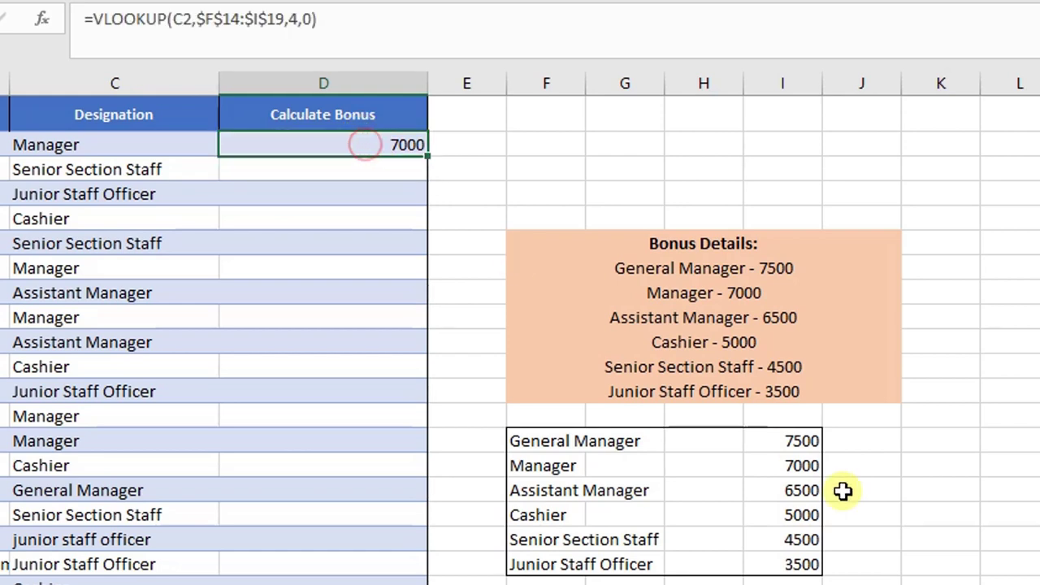
double_click(430, 156)
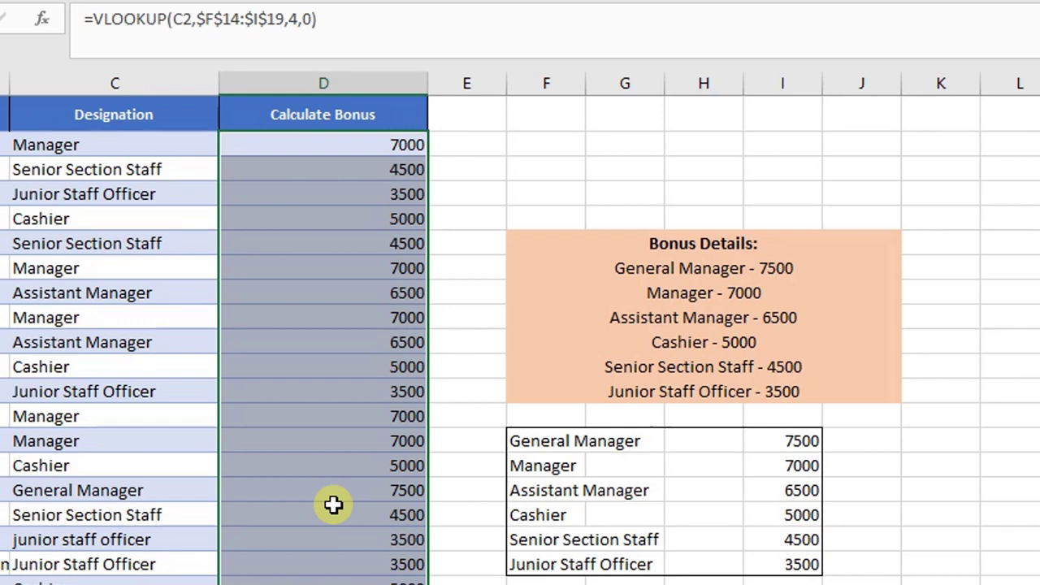
left_click(337, 495)
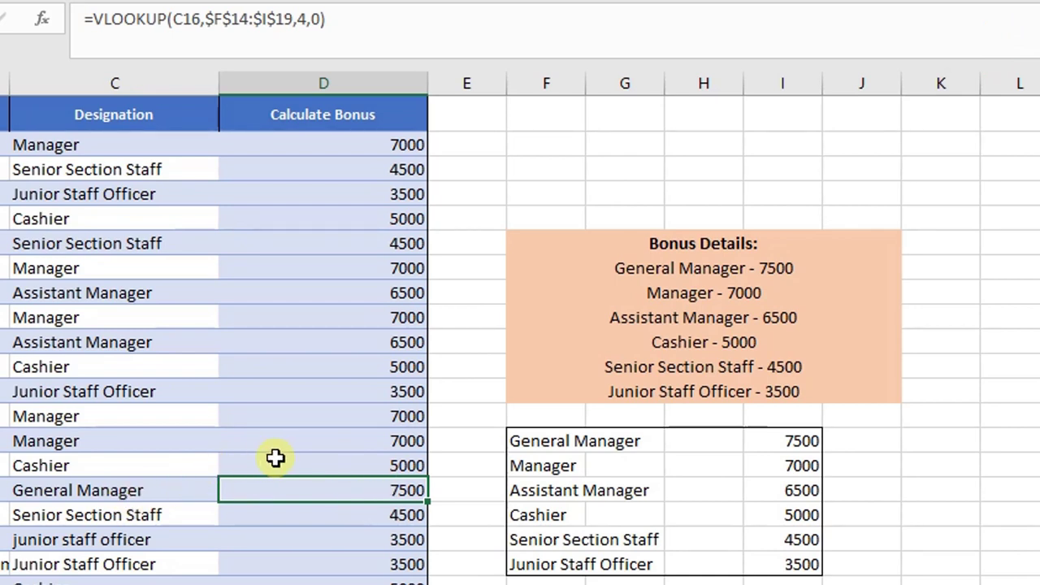
left_click(313, 463)
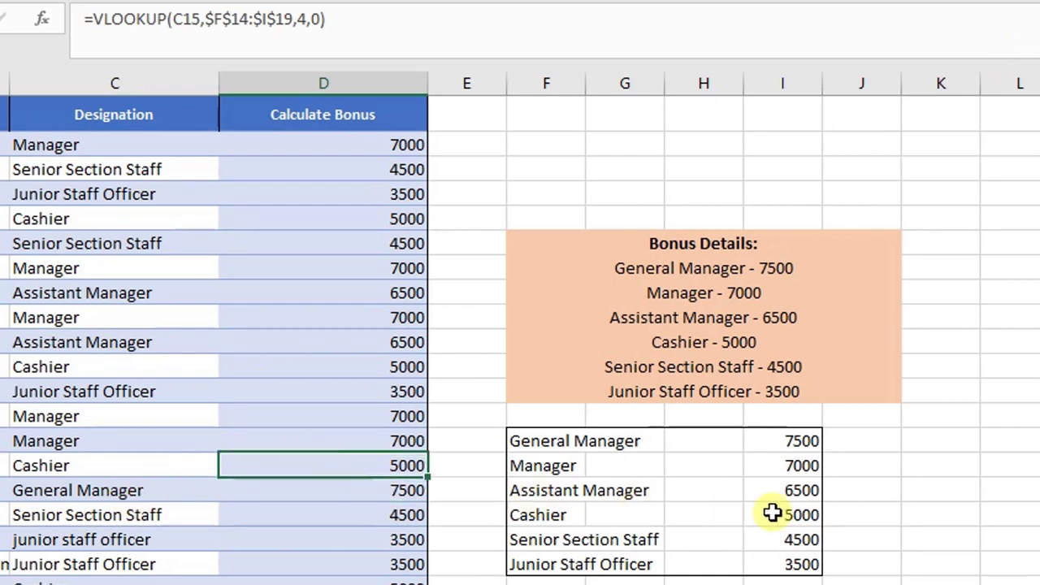
left_click_drag(772, 514, 536, 520)
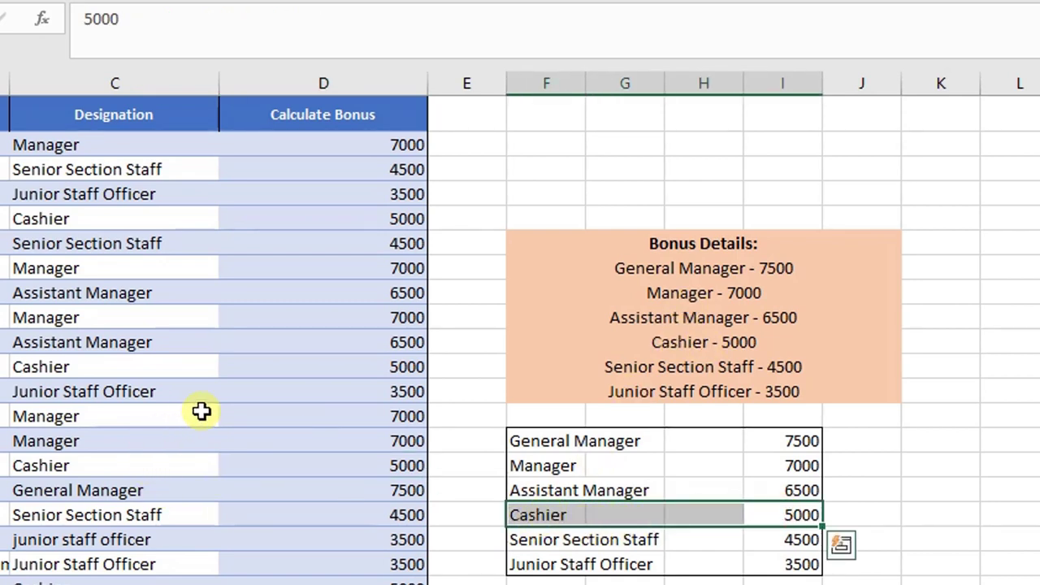
left_click(236, 415)
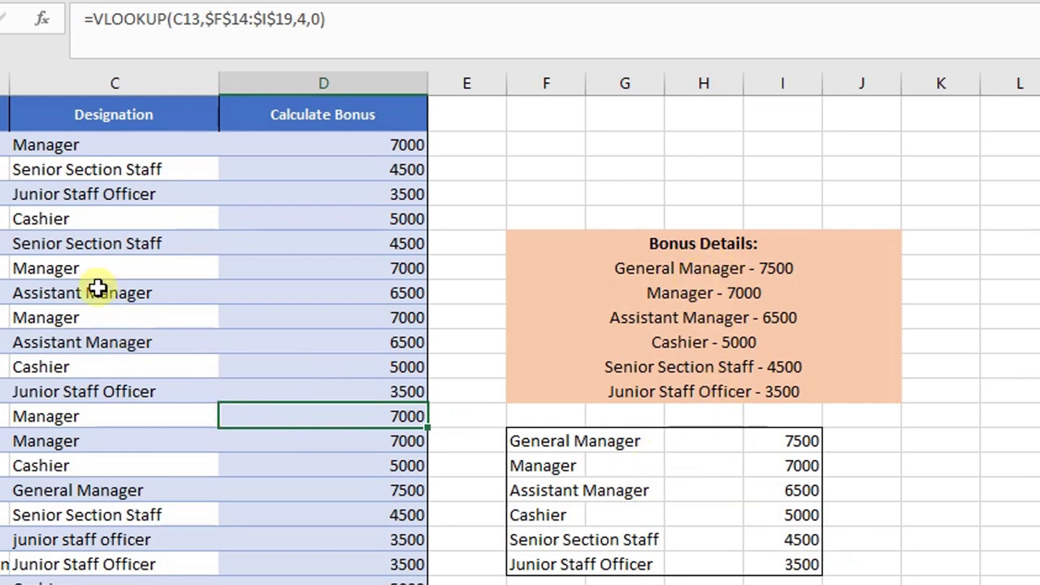
left_click_drag(98, 289, 344, 288)
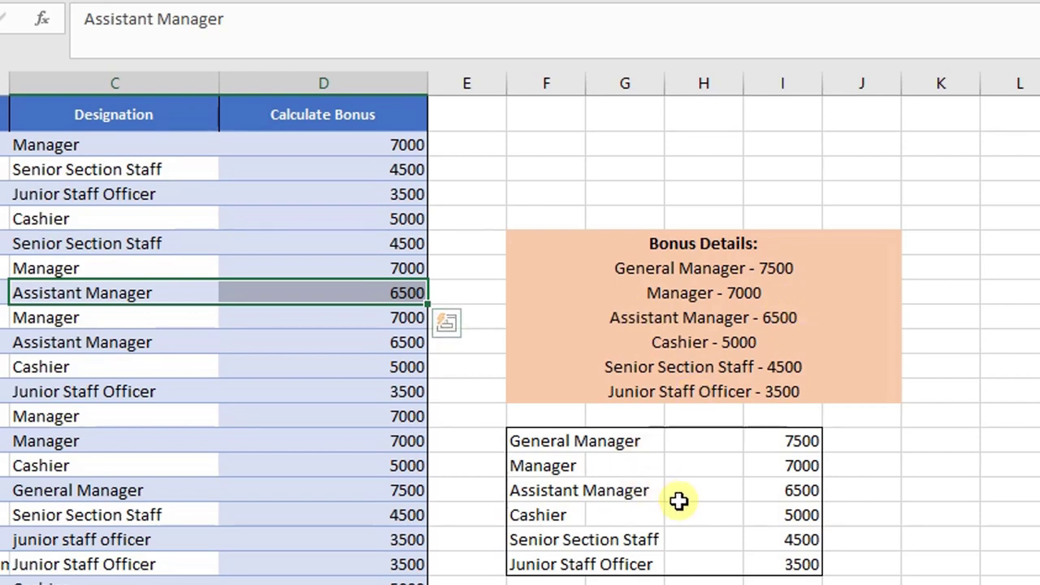
left_click_drag(790, 440, 772, 551)
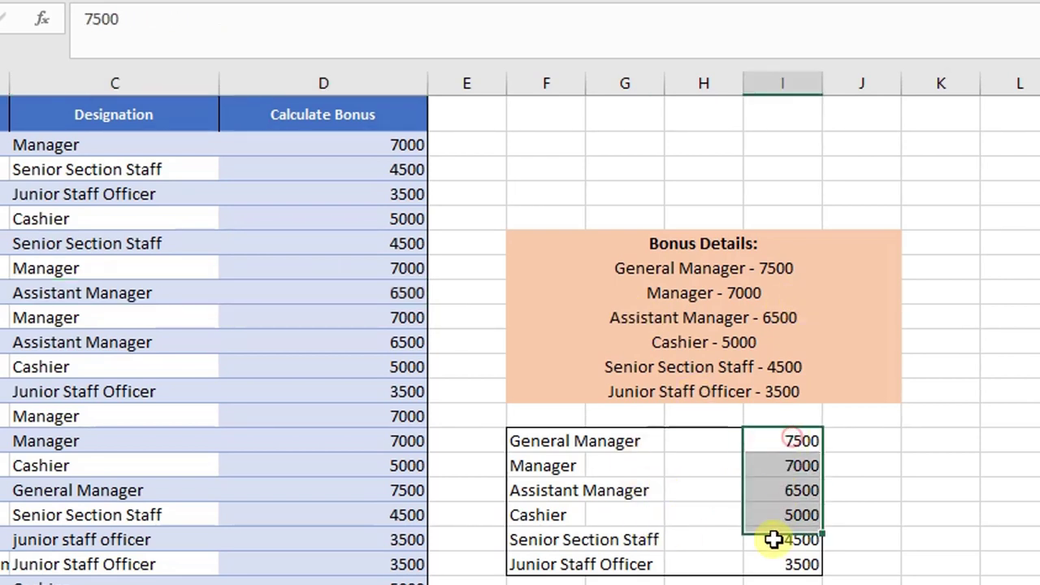
left_click(734, 238)
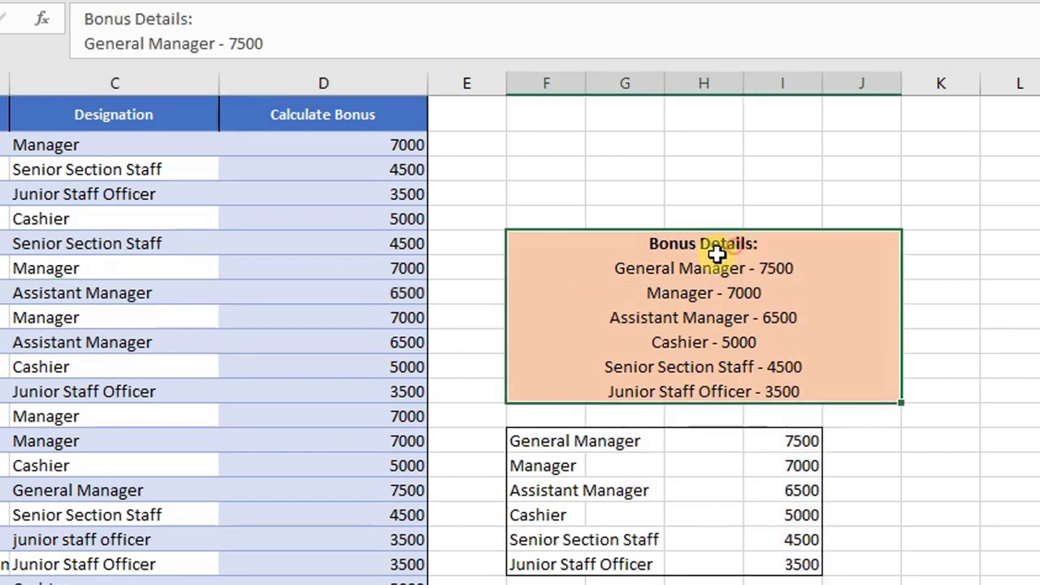
mouse_move(525, 442)
left_mouse_down()
mouse_move(800, 537)
mouse_move(801, 488)
left_mouse_up()
left_click(802, 491)
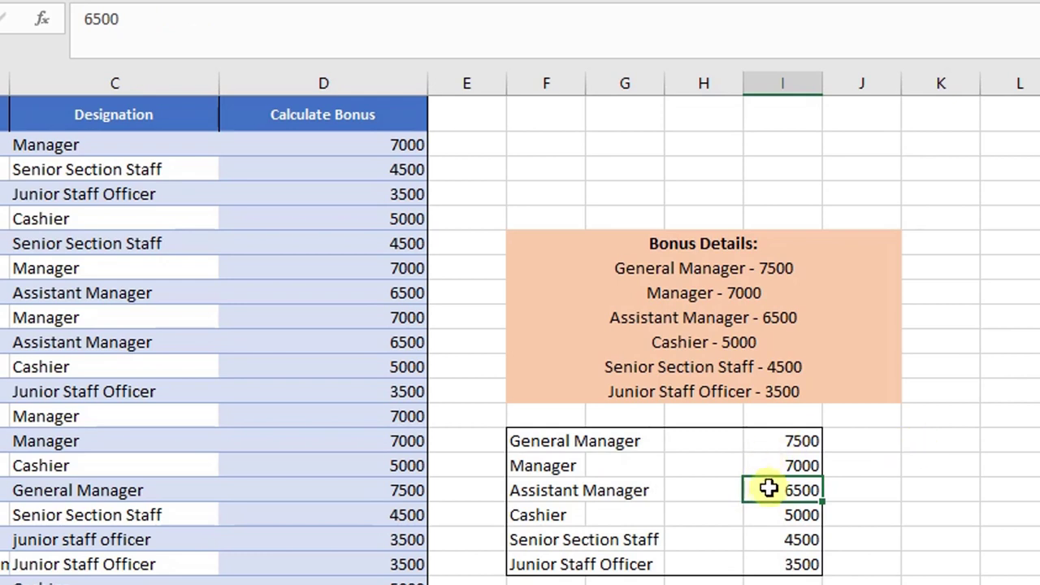
type("0")
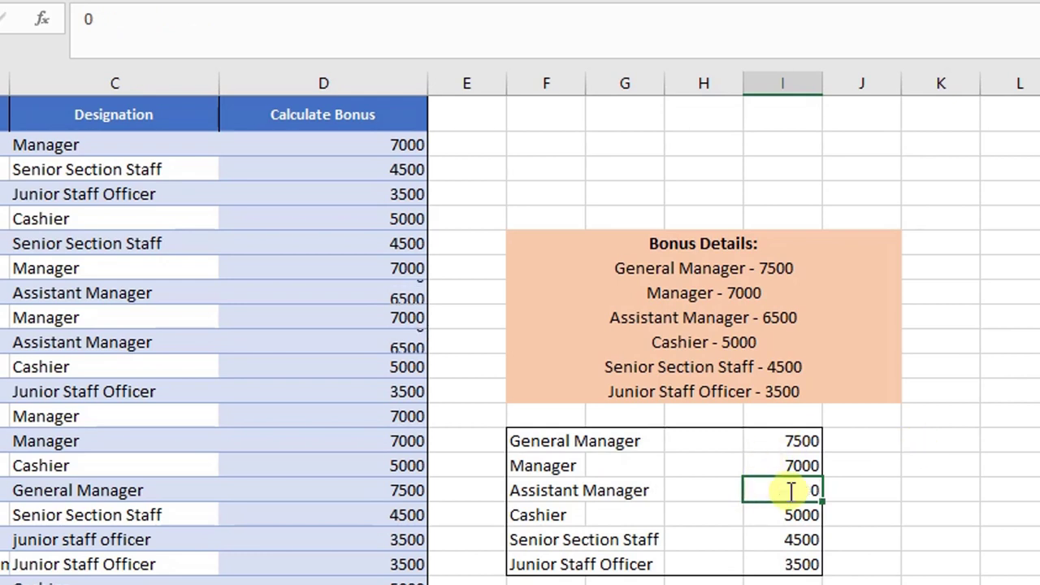
key("Return")
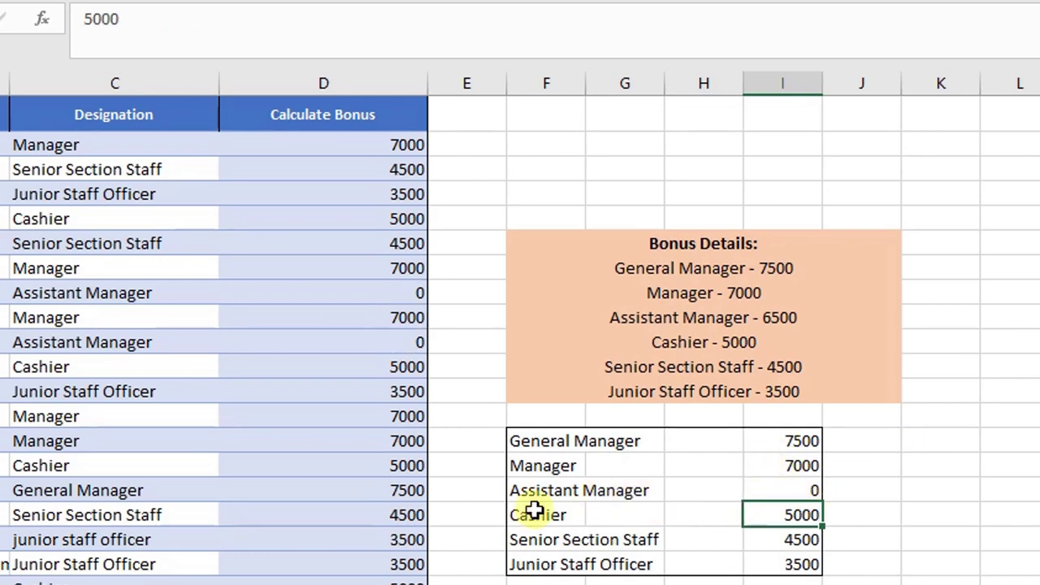
left_click(520, 492)
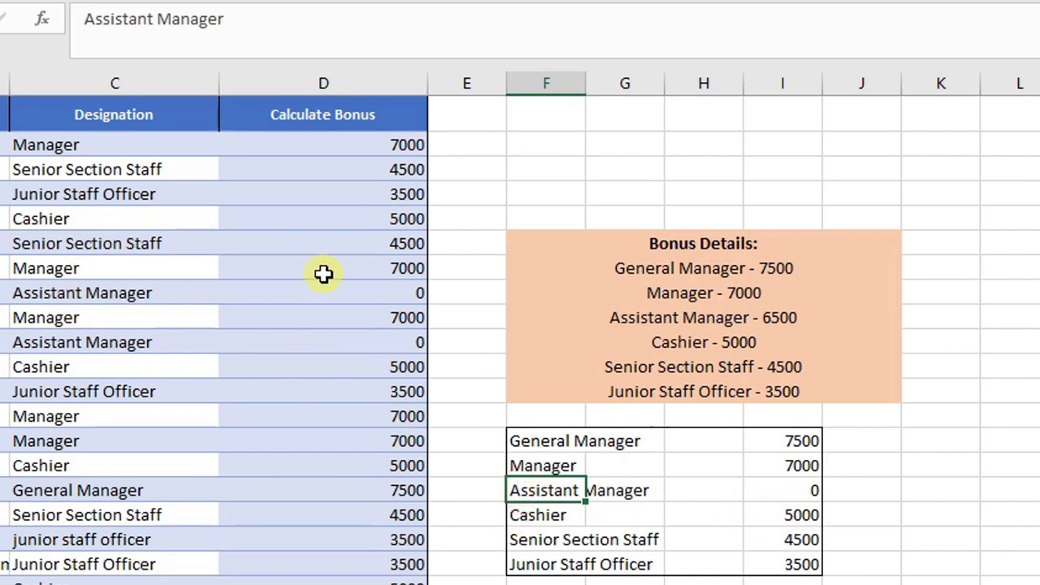
left_click(796, 493)
type("6500")
key("ctrl+Return")
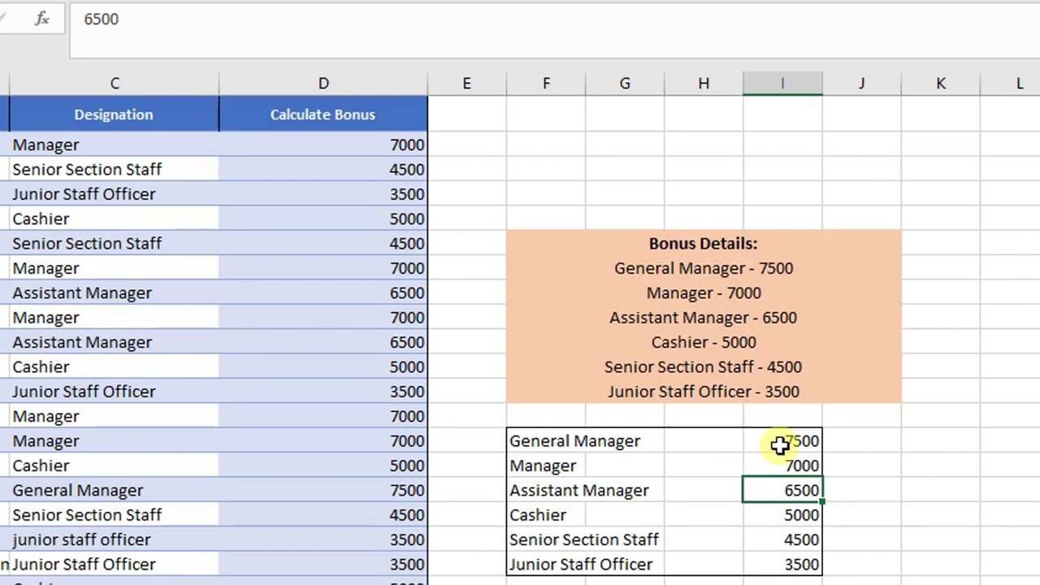
left_click_drag(778, 443, 794, 557)
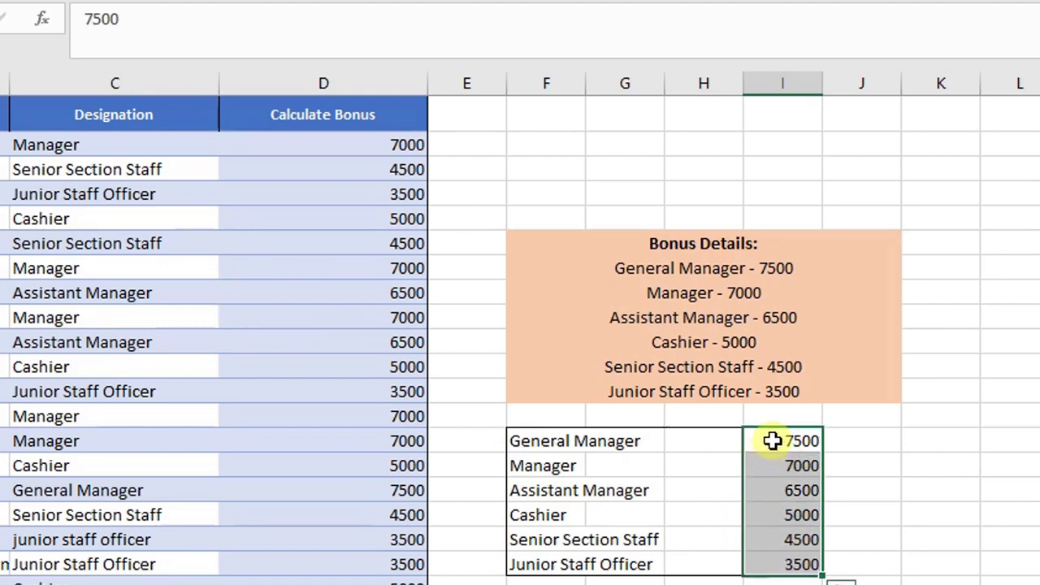
left_click_drag(774, 439, 765, 575)
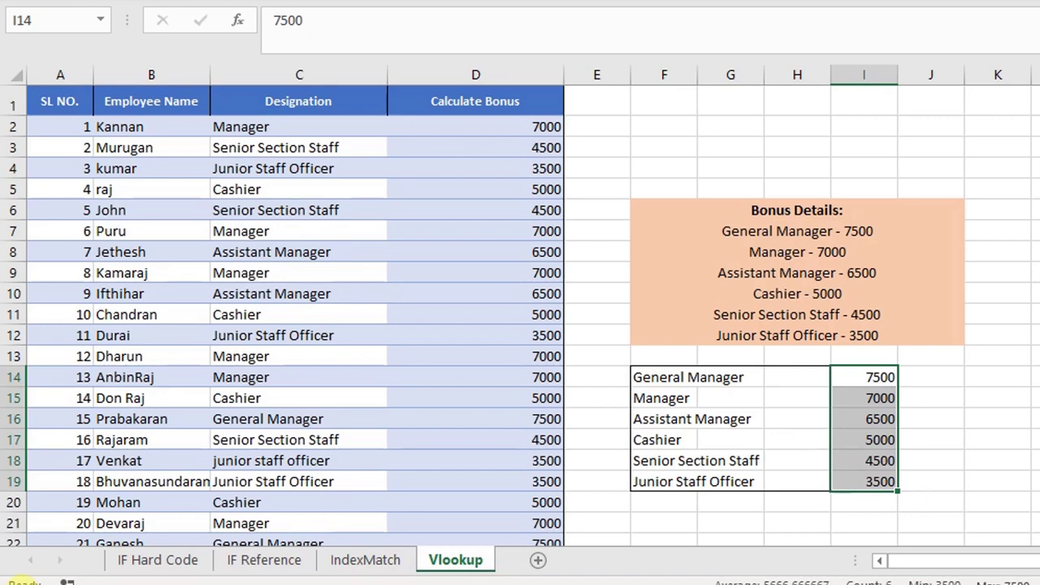
left_click(140, 556)
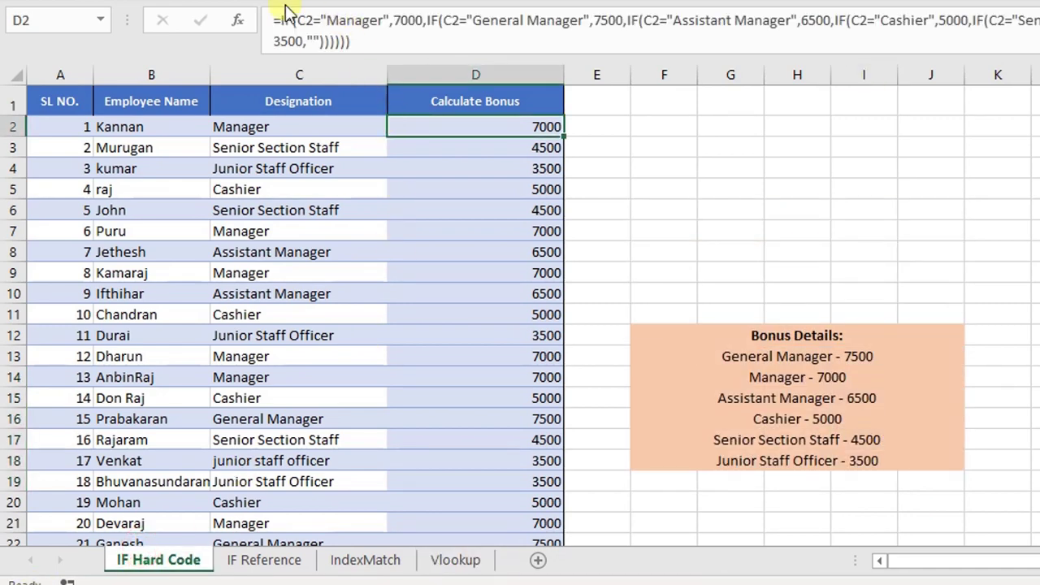
left_click(445, 560)
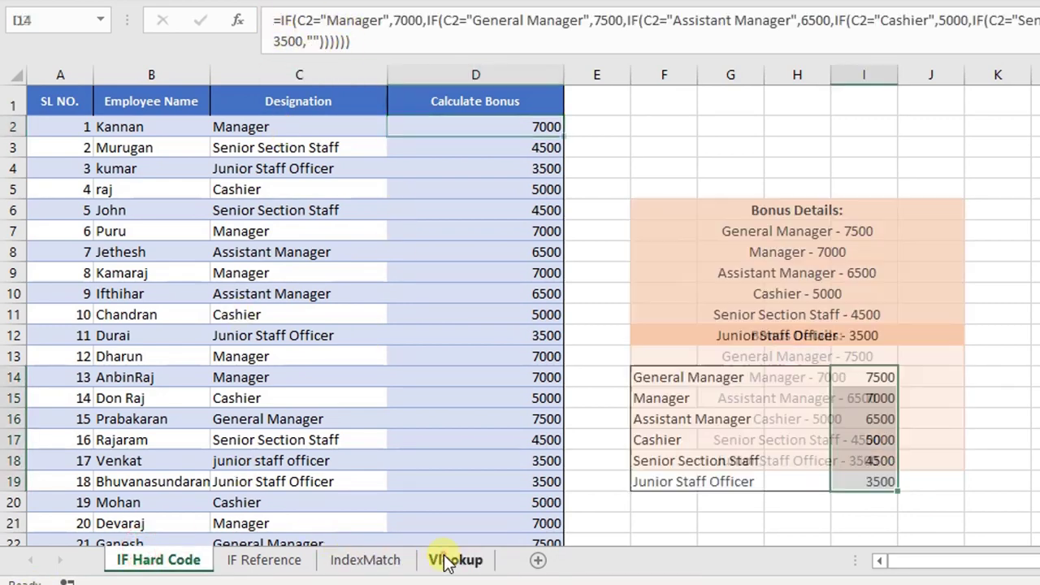
left_click(480, 131)
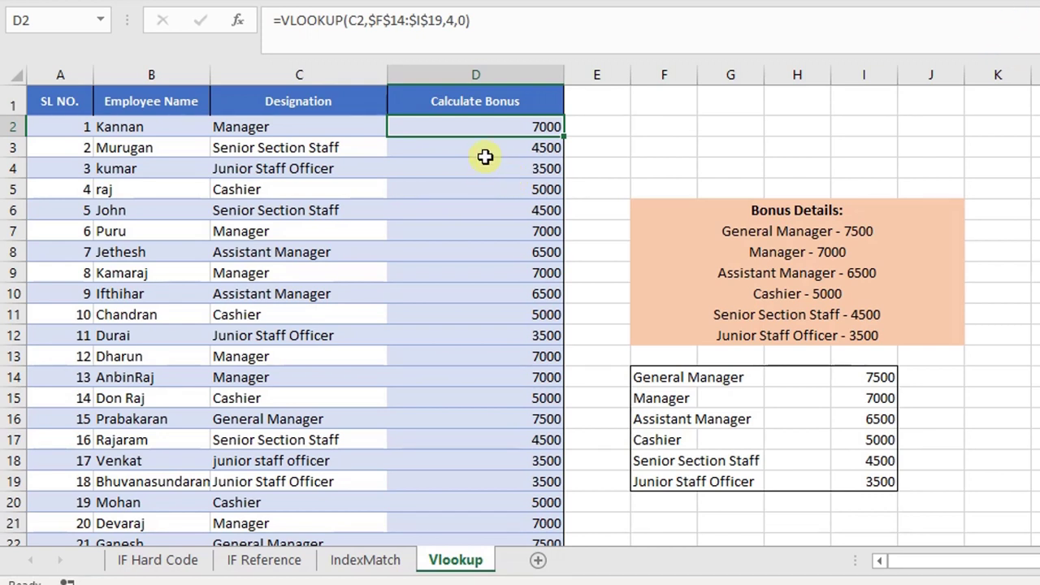
left_click(179, 562)
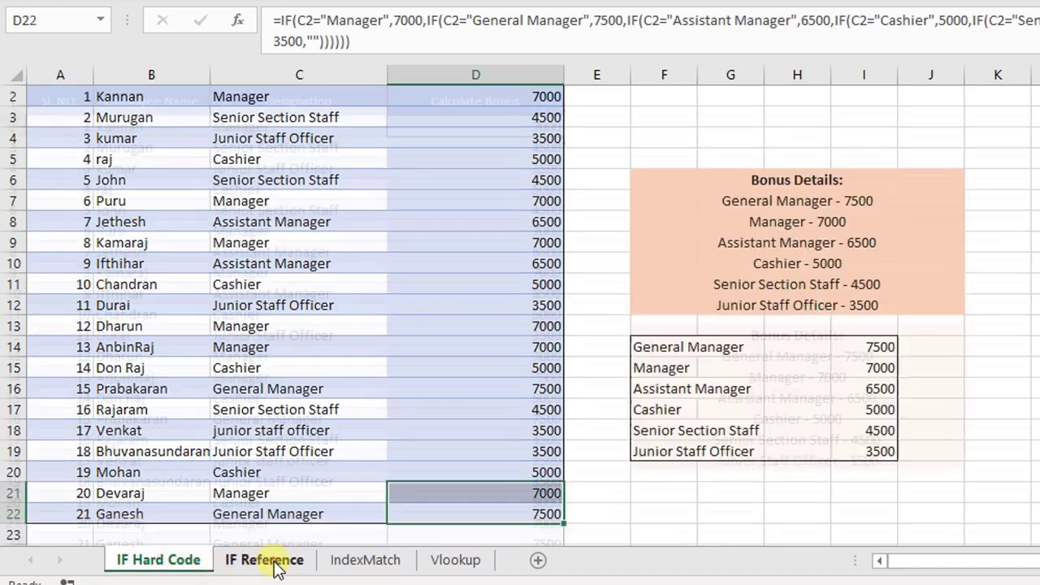
left_click(275, 565)
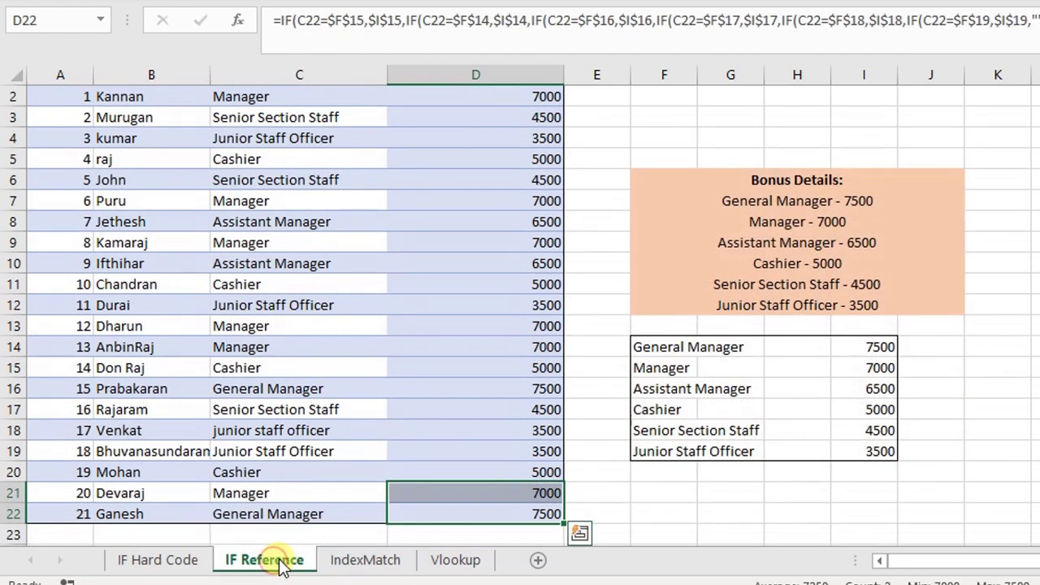
left_click(507, 95)
scroll(493, 115, "up", 1)
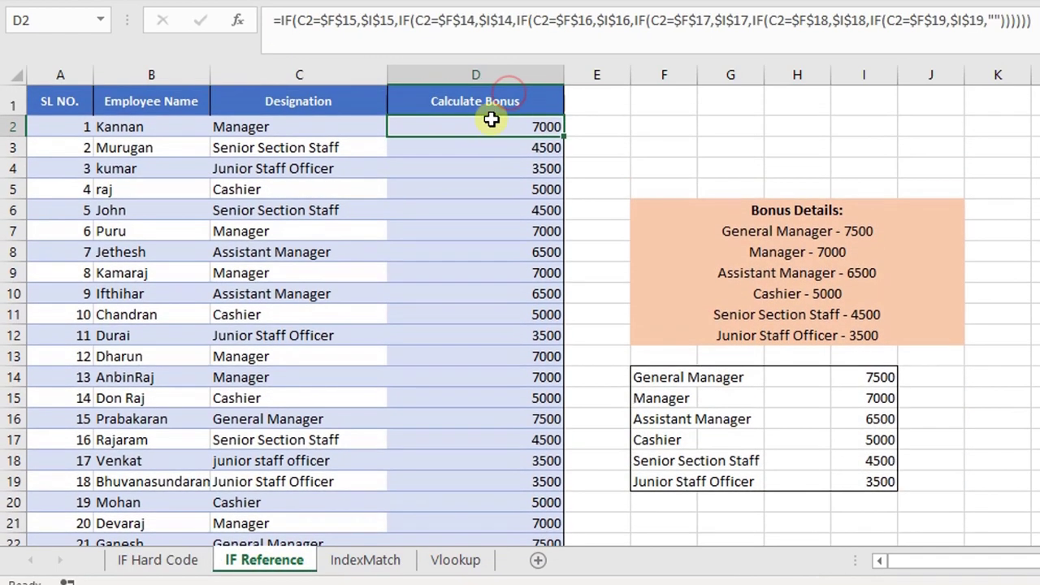
left_click(361, 561)
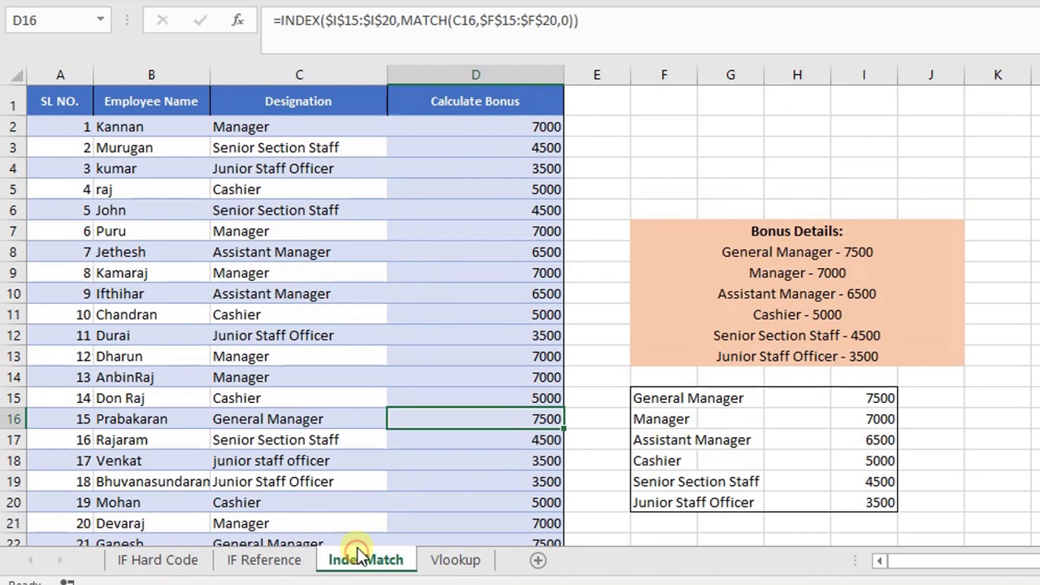
left_click(477, 125)
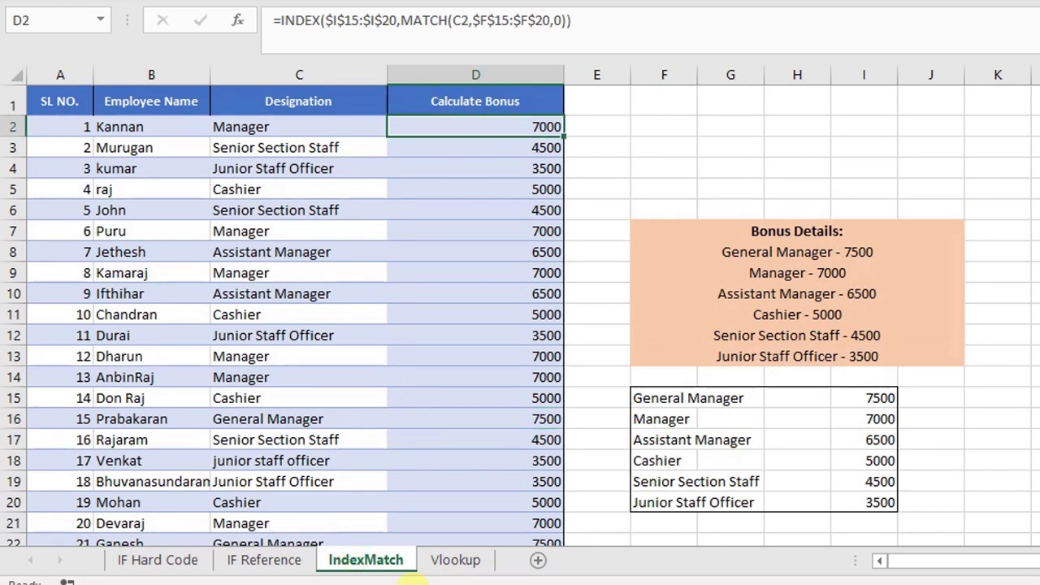
left_click(455, 561)
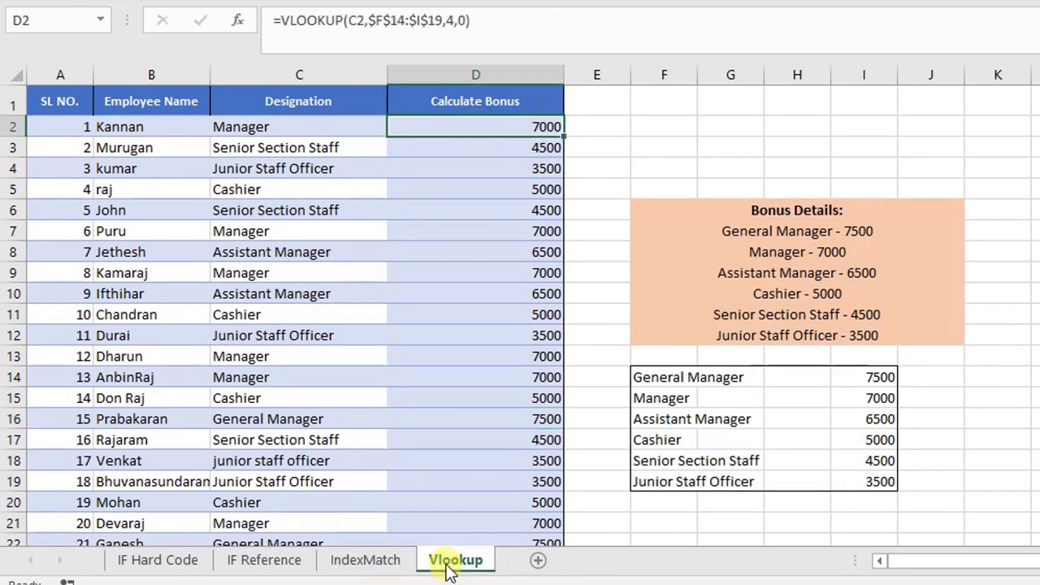